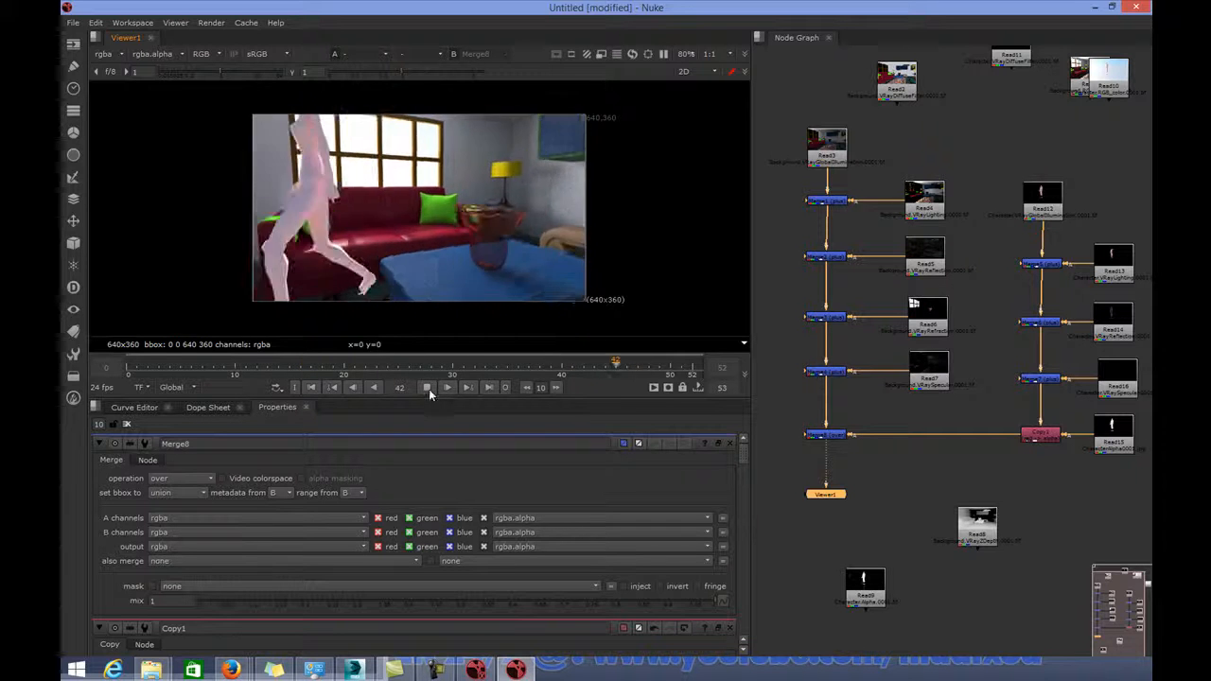
Stop the playback and look over the background and character merge branches in the node graph.
click(427, 389)
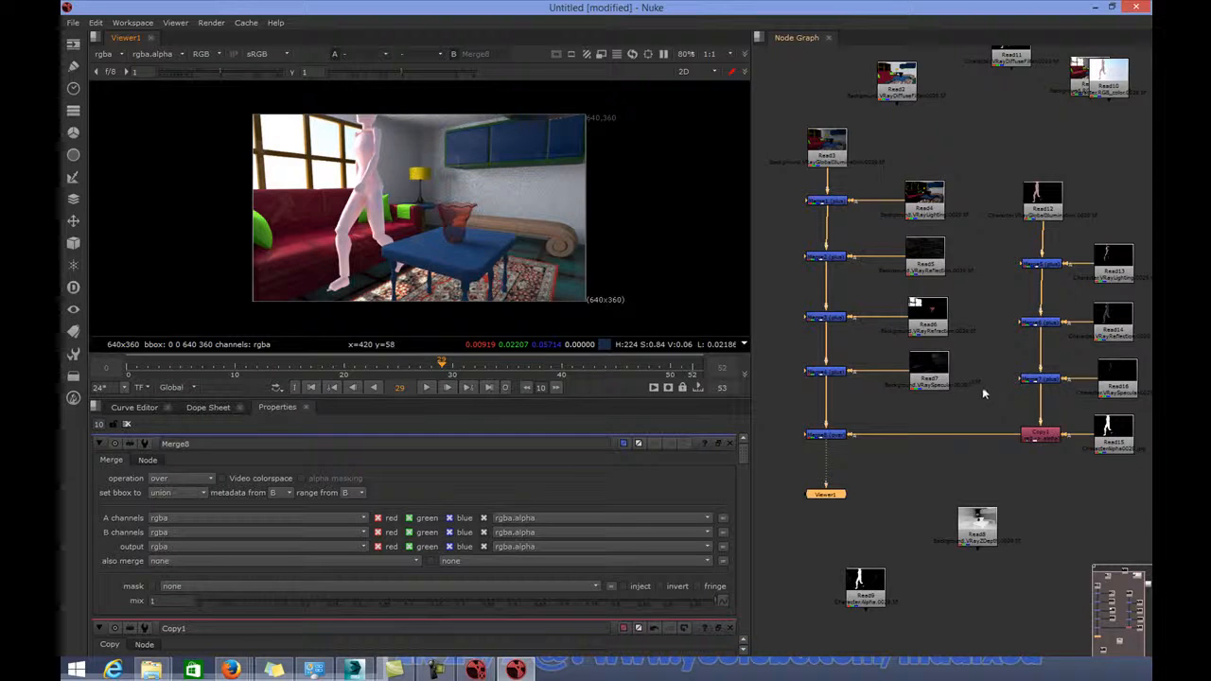
scroll(980, 395, up, 4)
scroll(910, 327, down, 5)
scroll(946, 350, up, 4)
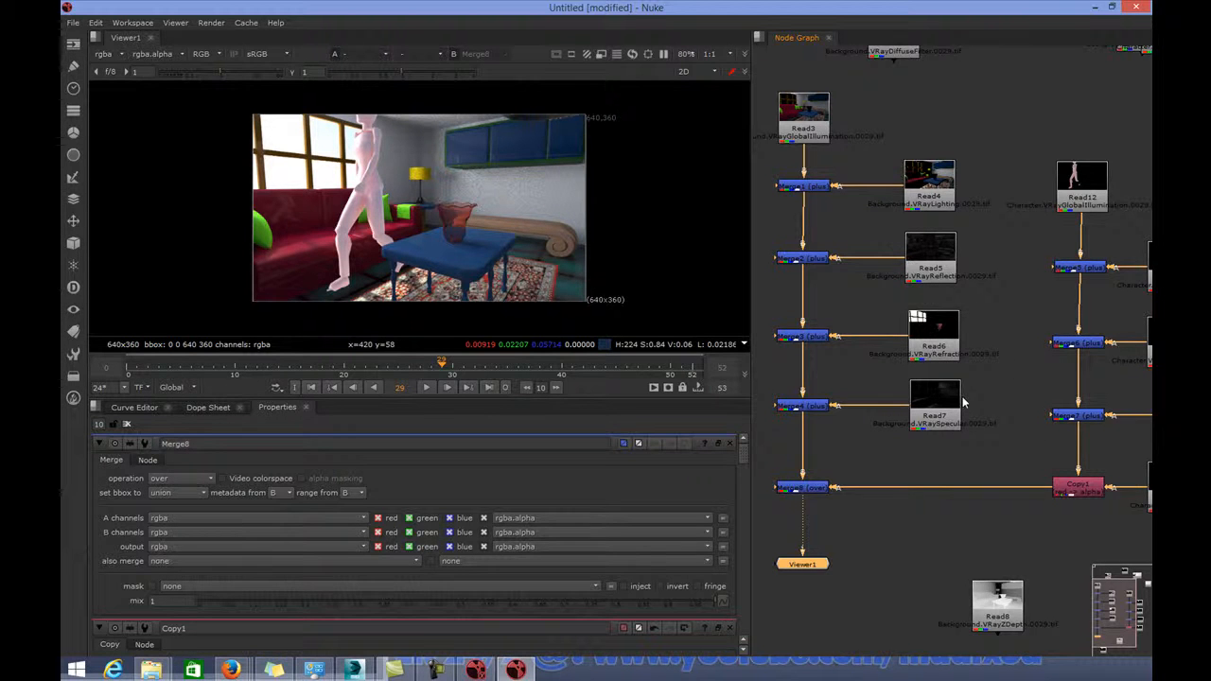
scroll(988, 394, down, 3)
scroll(1013, 402, up, 5)
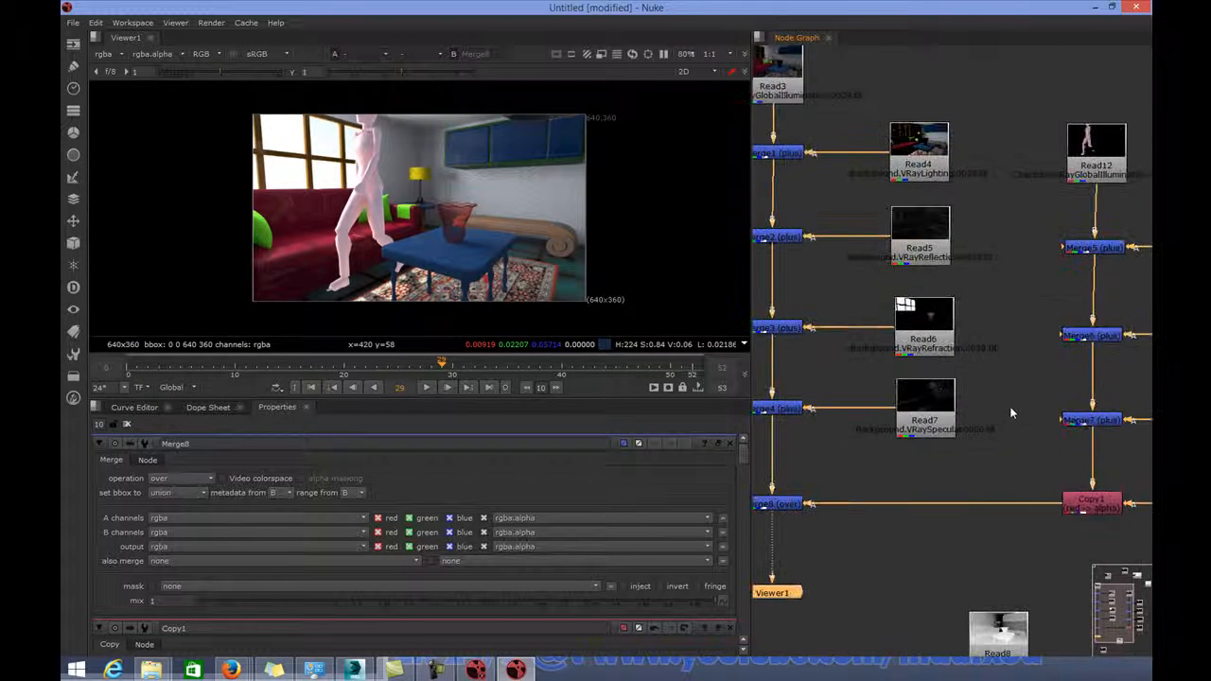
middle_drag(977, 412, 891, 397)
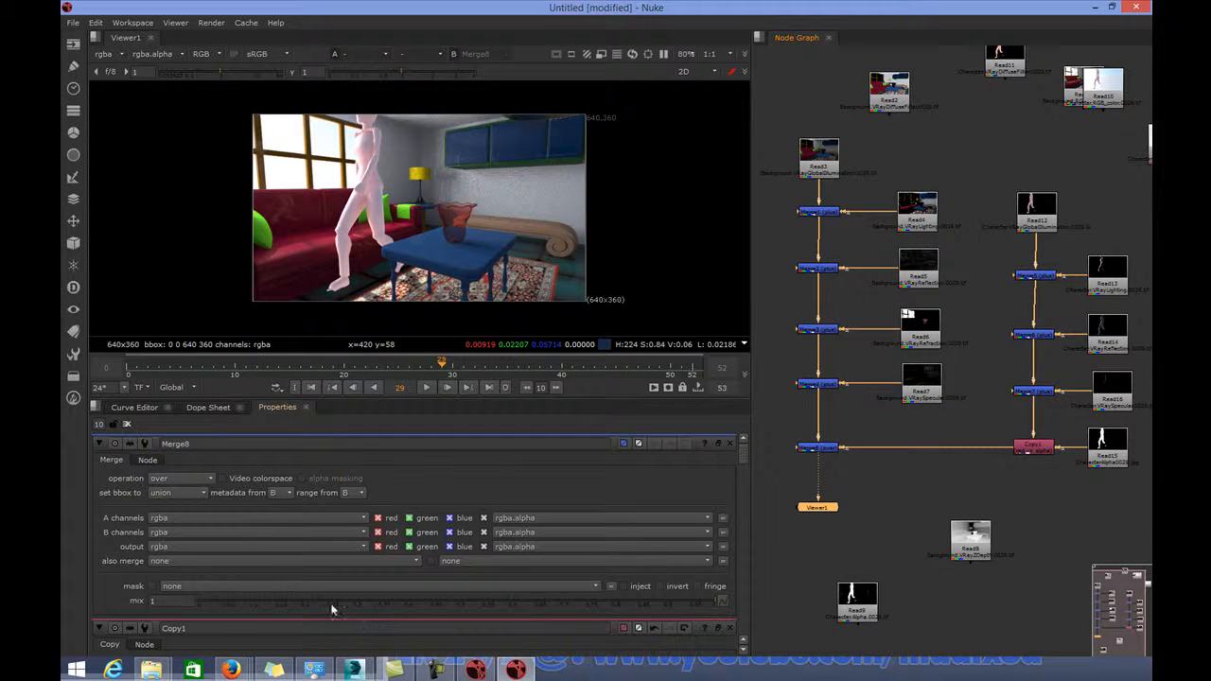
Switch to Firefox and run a Google image search for "background nature" in a new tab.
mouse_move(231, 668)
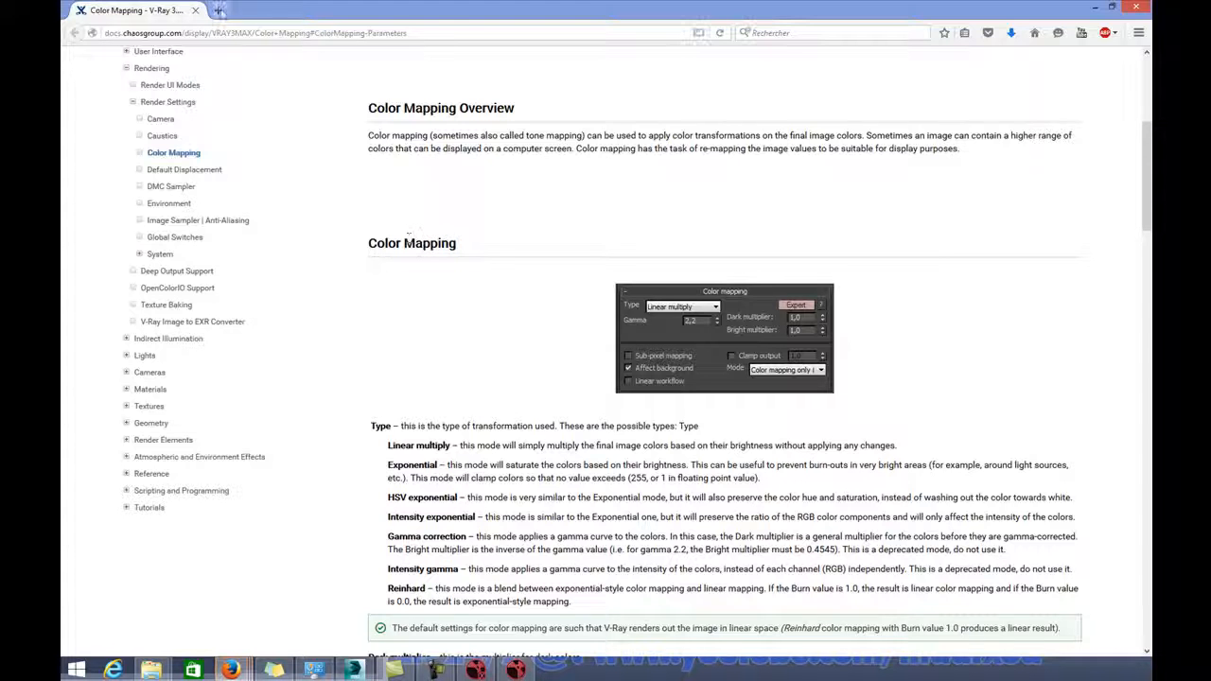
click(220, 11)
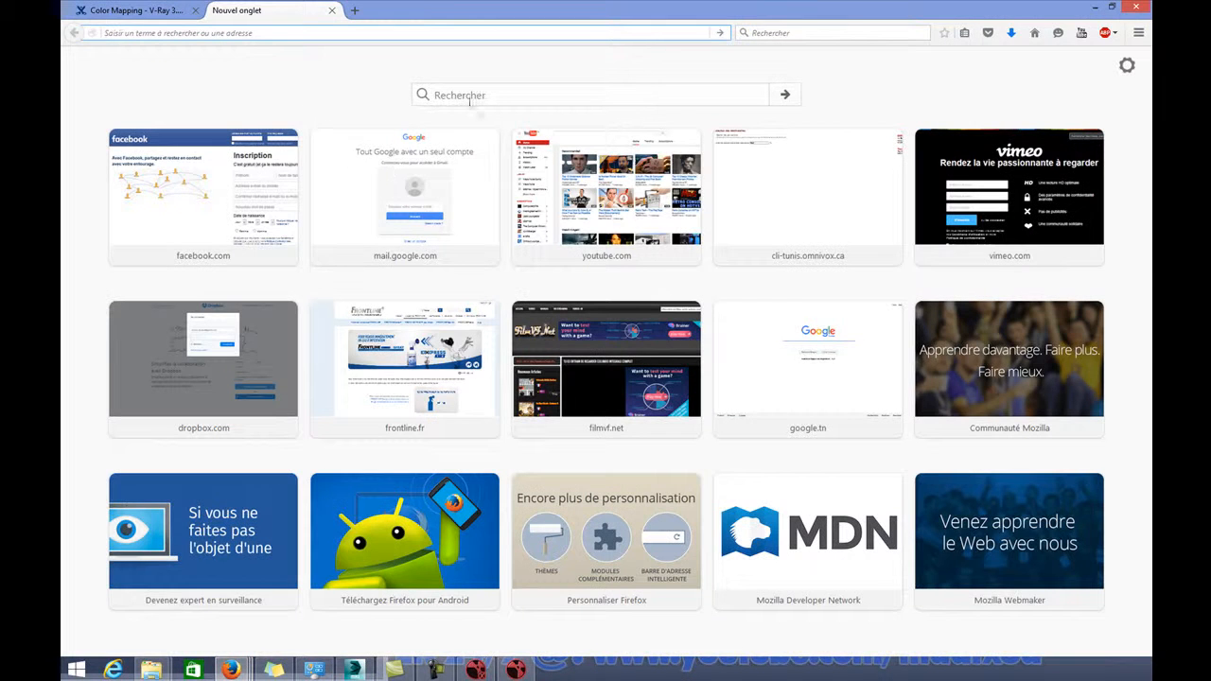
click(487, 95)
text(bac)
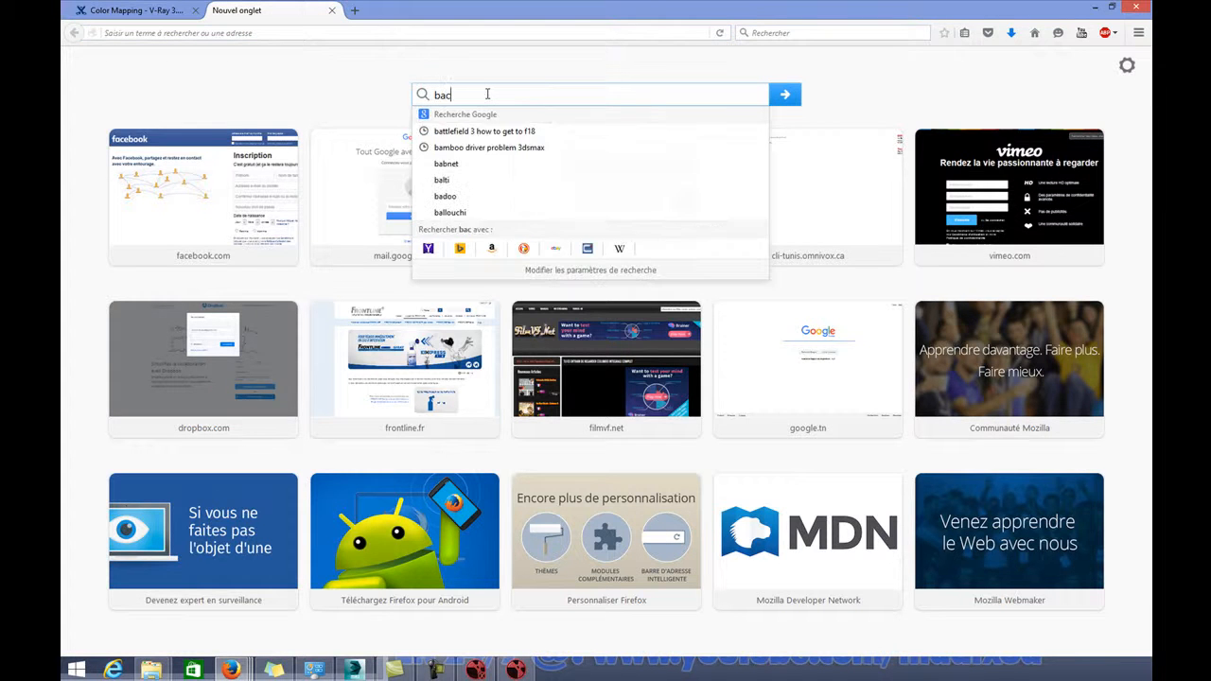
text(kground n)
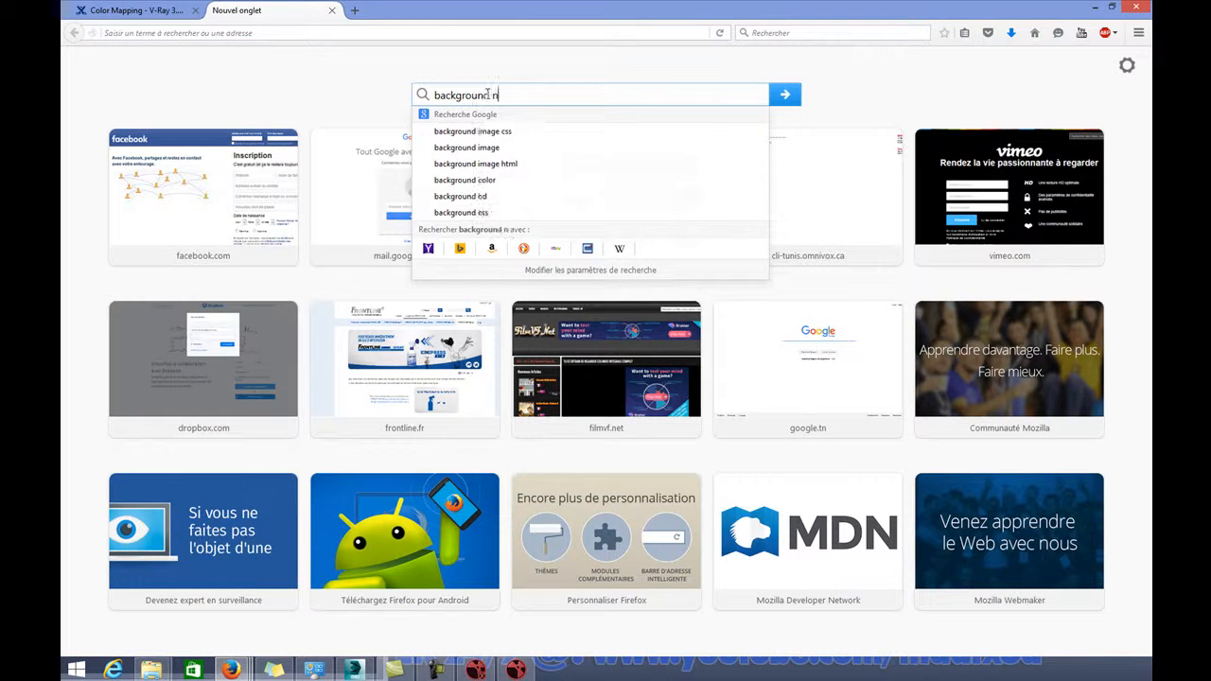
text(ature)
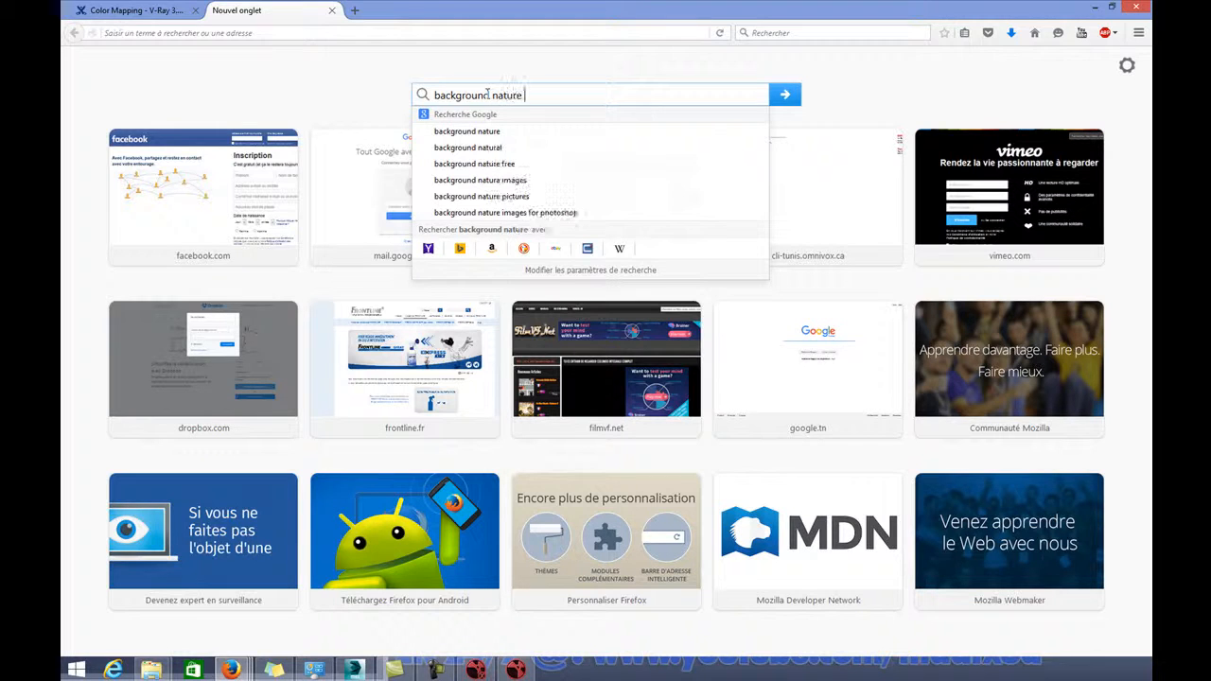
key(Return)
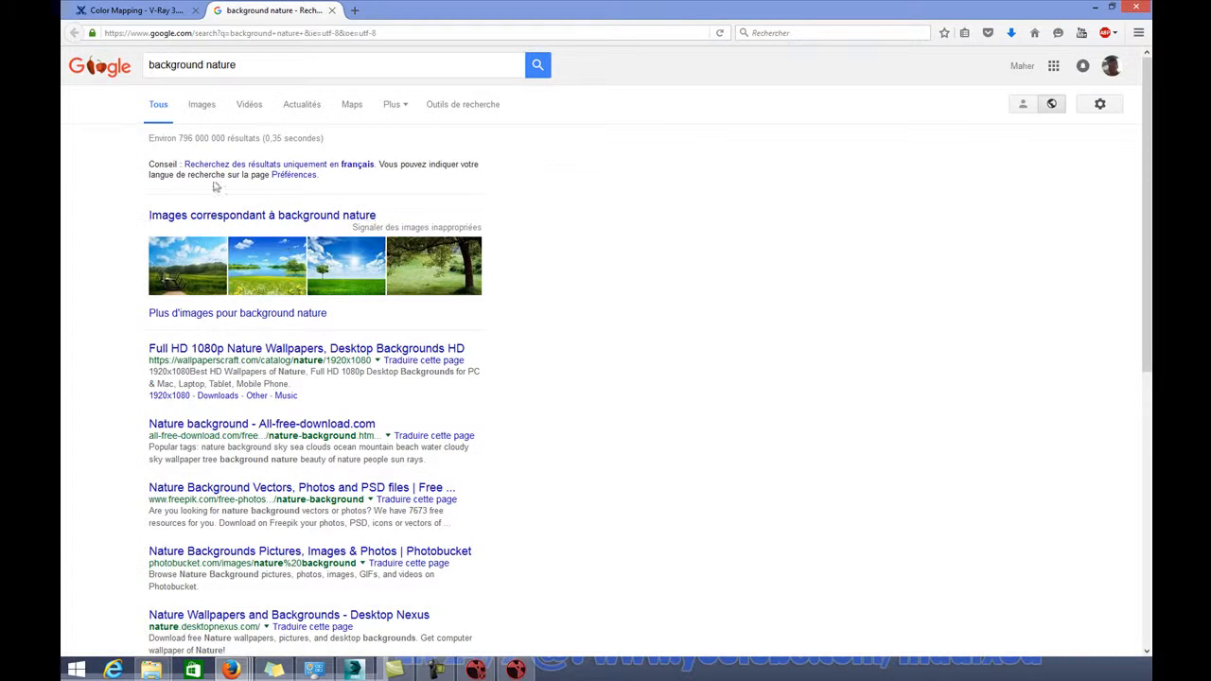
click(216, 106)
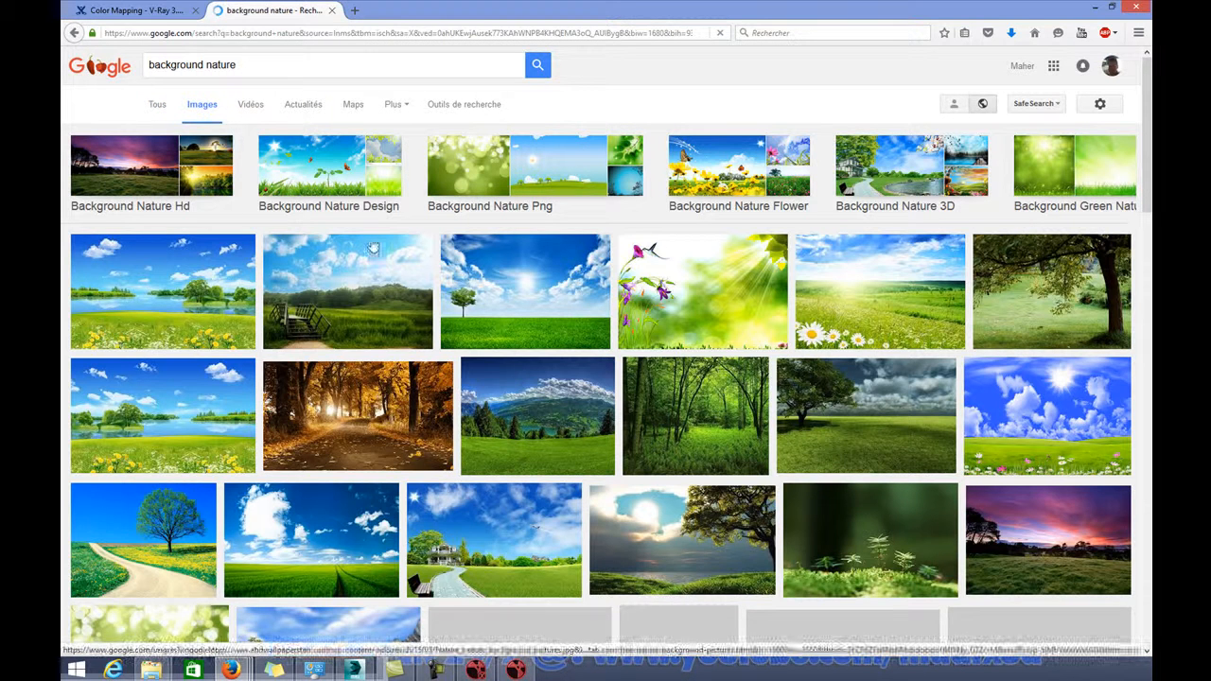
Preview the wooden bridge picture, settle on the lake and flower meadow picture, and start saving that image.
click(358, 299)
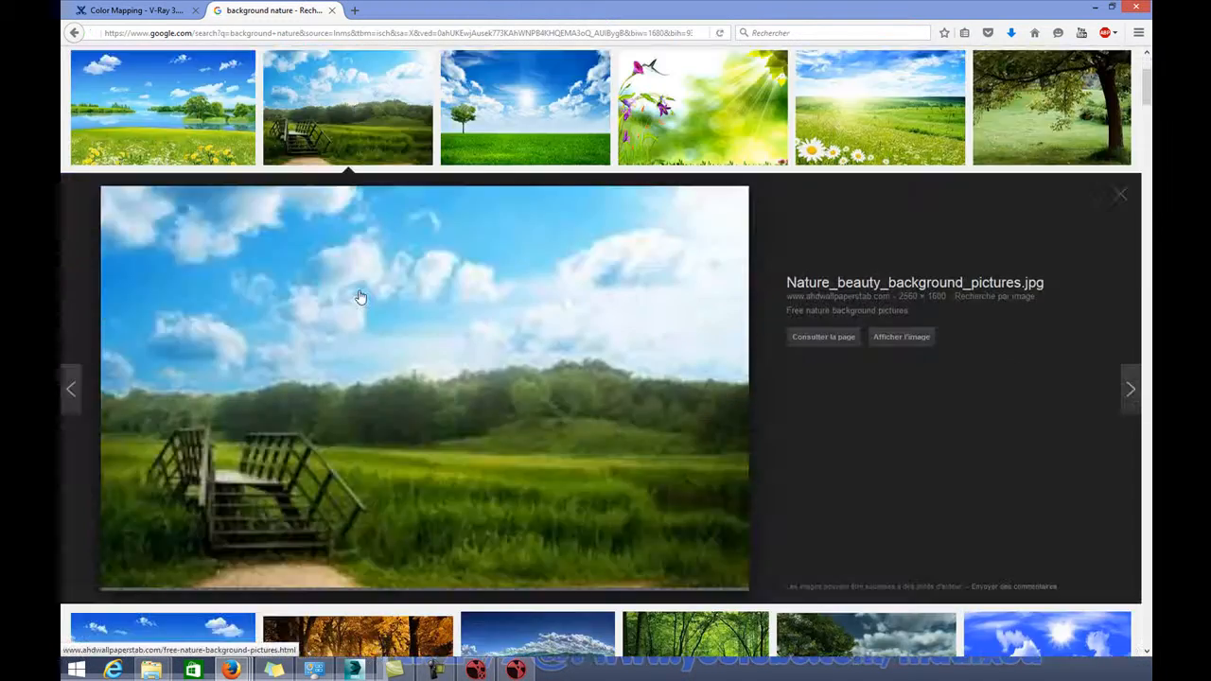
click(165, 130)
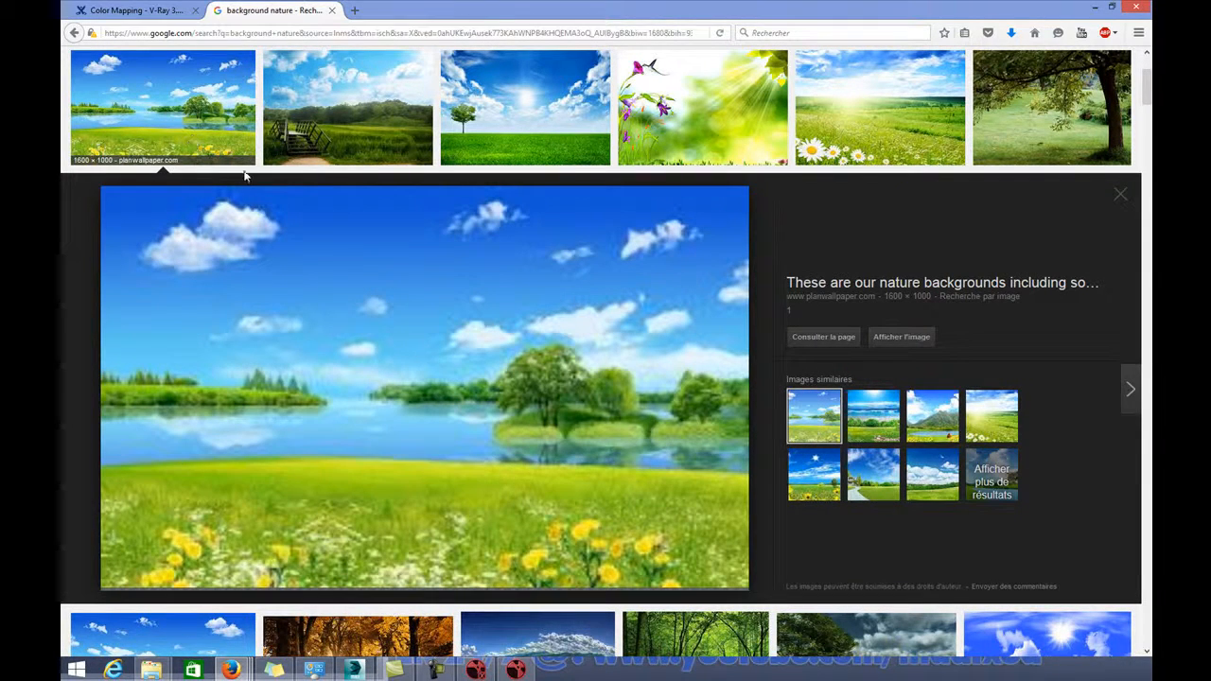
right_click(404, 327)
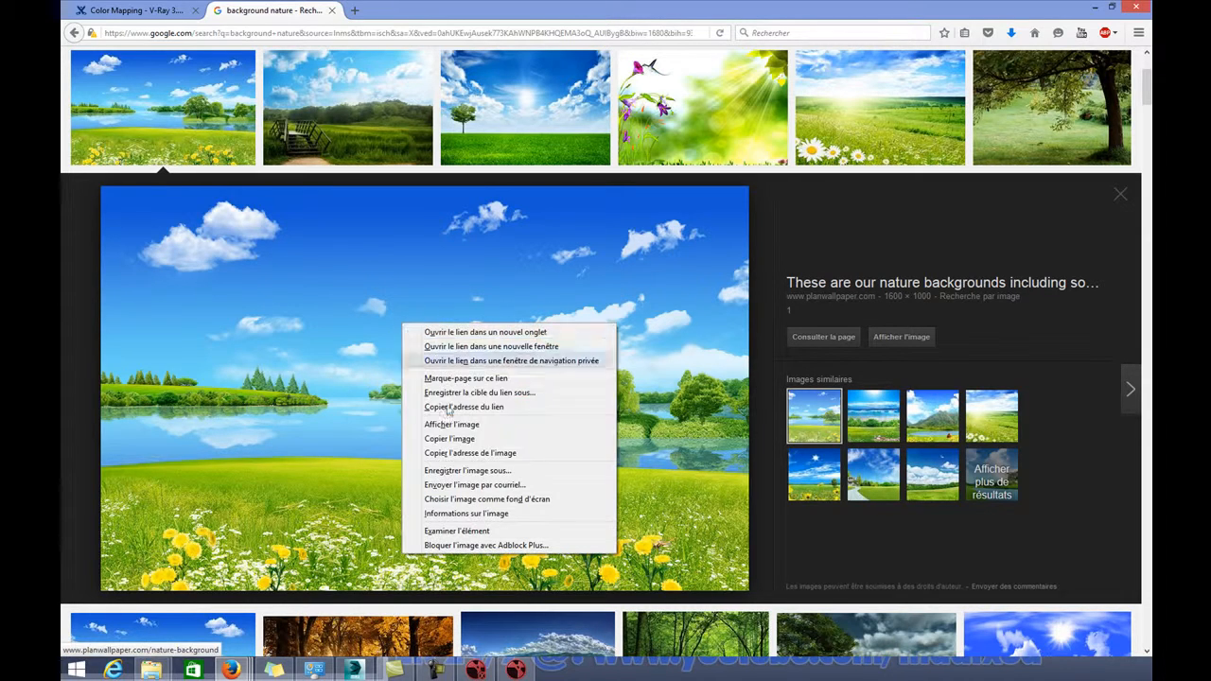
click(467, 470)
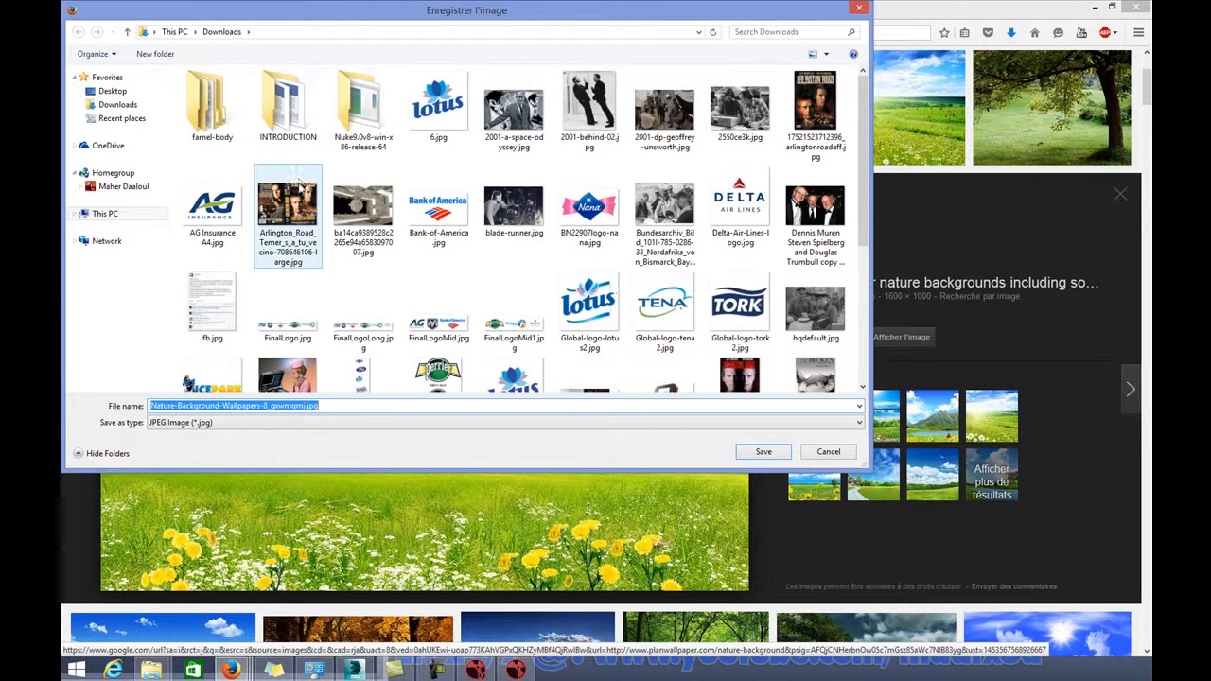
Save the picture as a JPEG named NAture in D:\3d_projects\room_by_night_final_max_2009\Rendering.
click(122, 213)
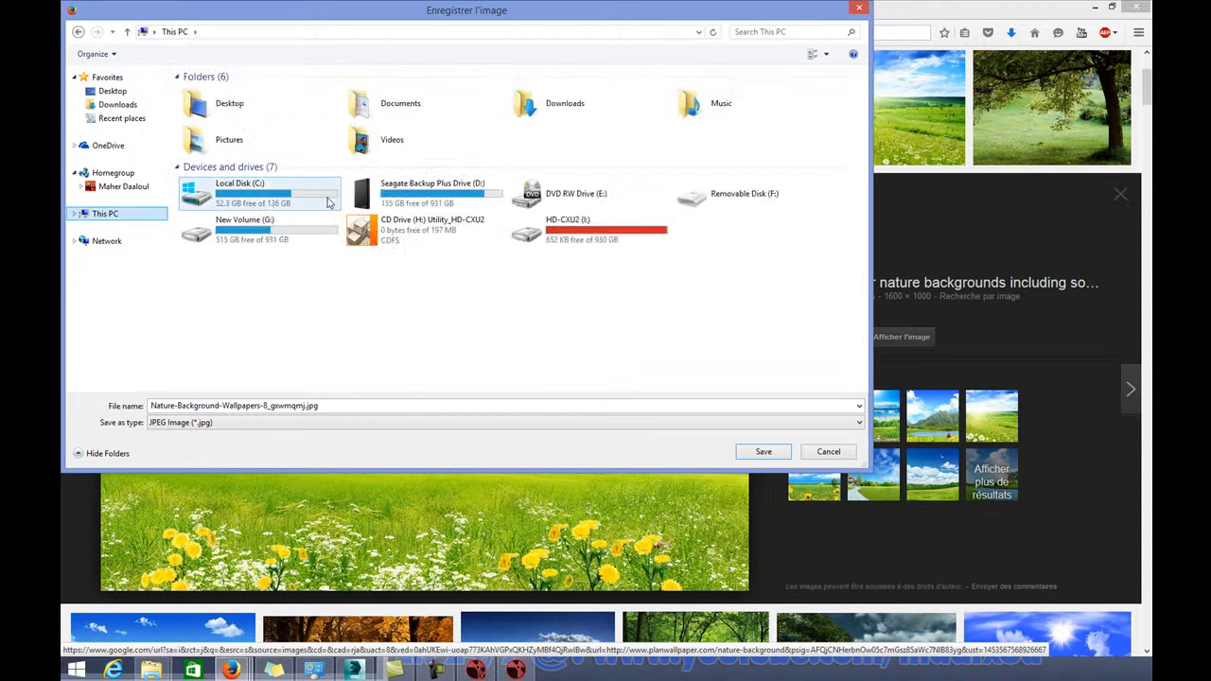
double_click(435, 194)
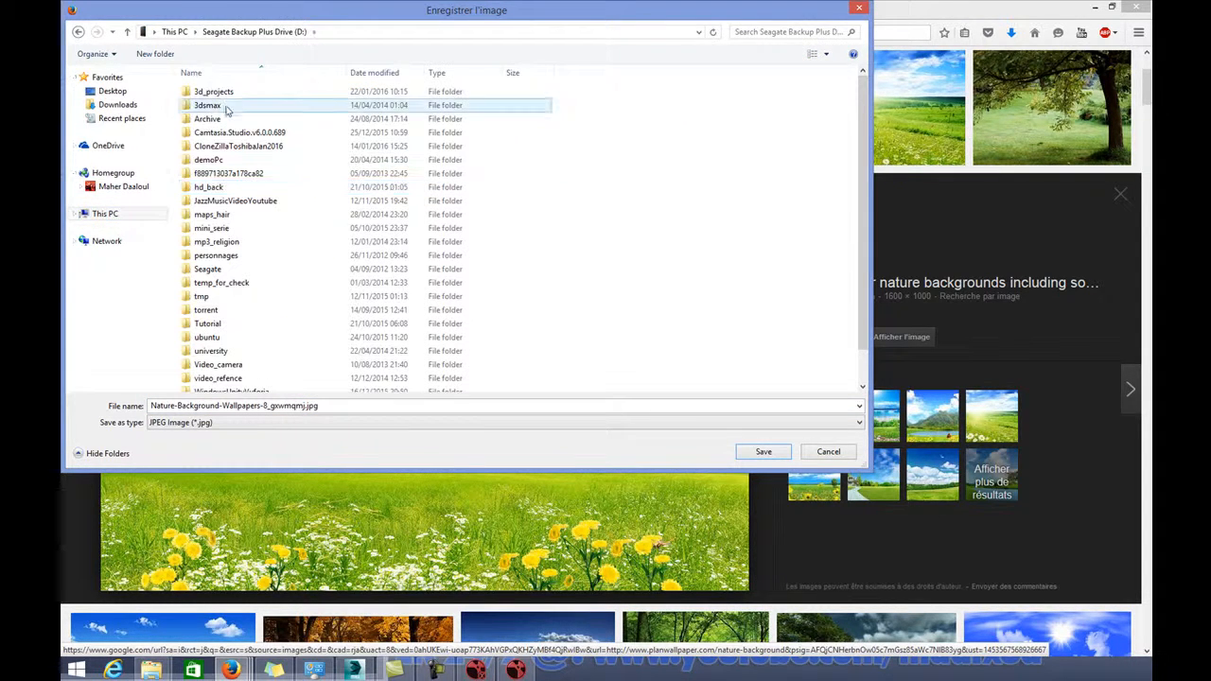
double_click(215, 92)
double_click(242, 230)
double_click(218, 112)
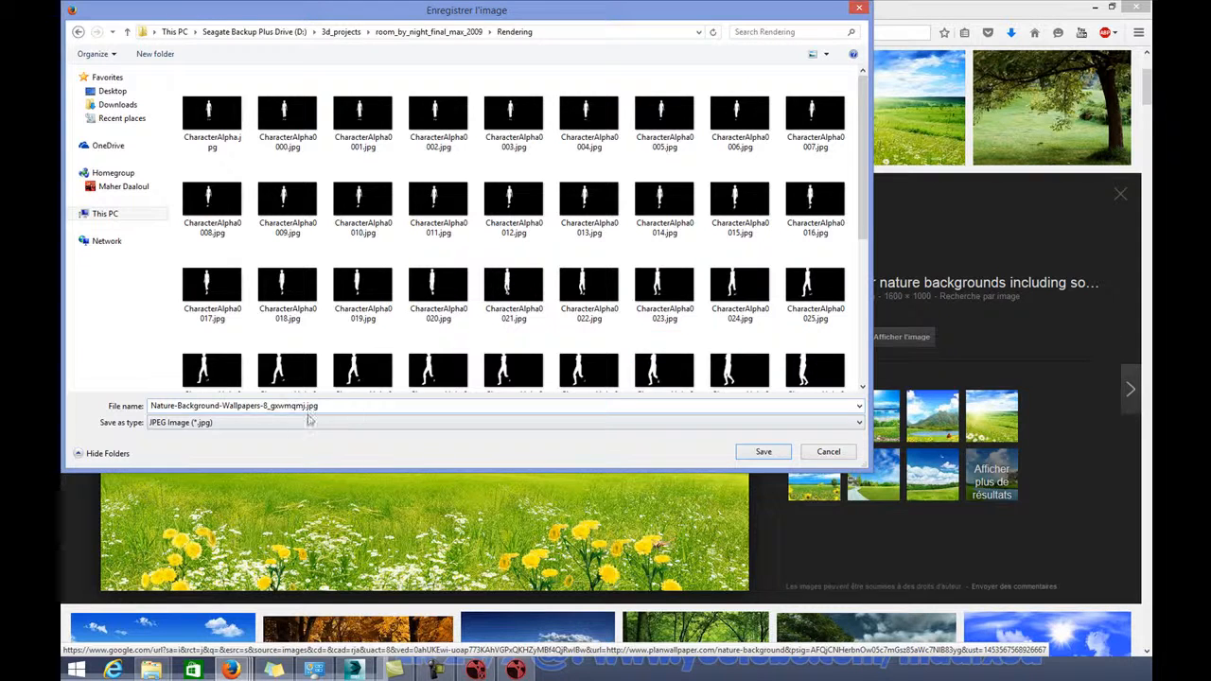
click(346, 405)
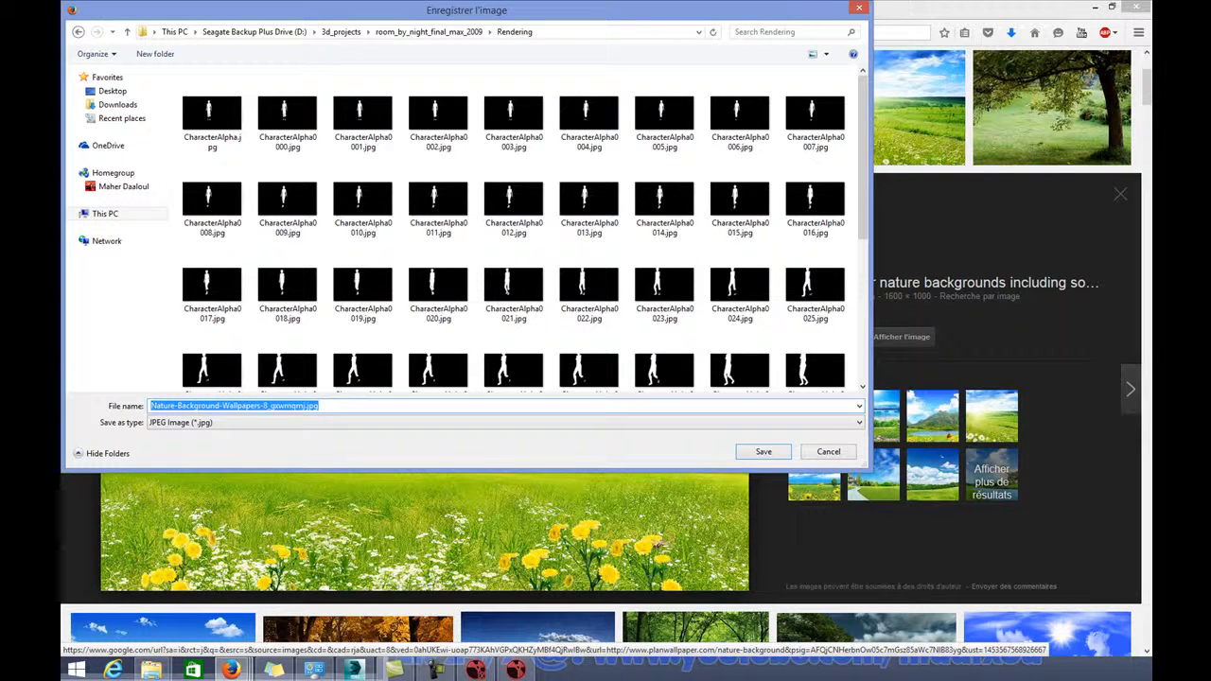
text(Na)
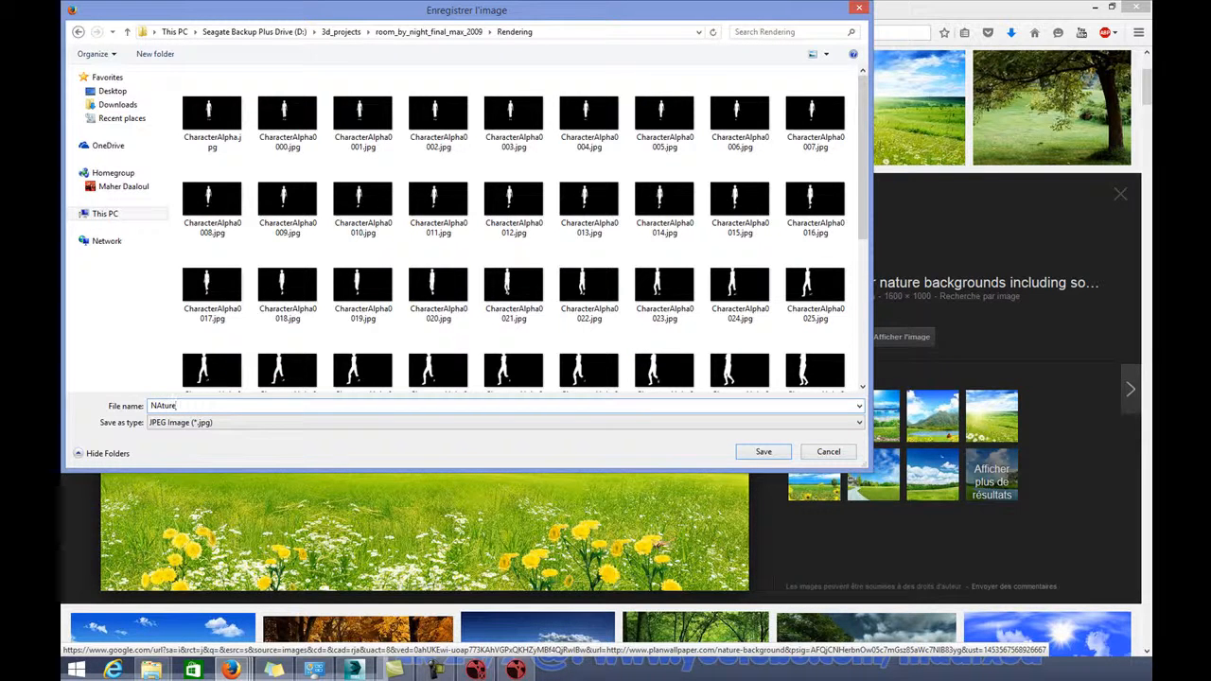
text(ture)
key(Return)
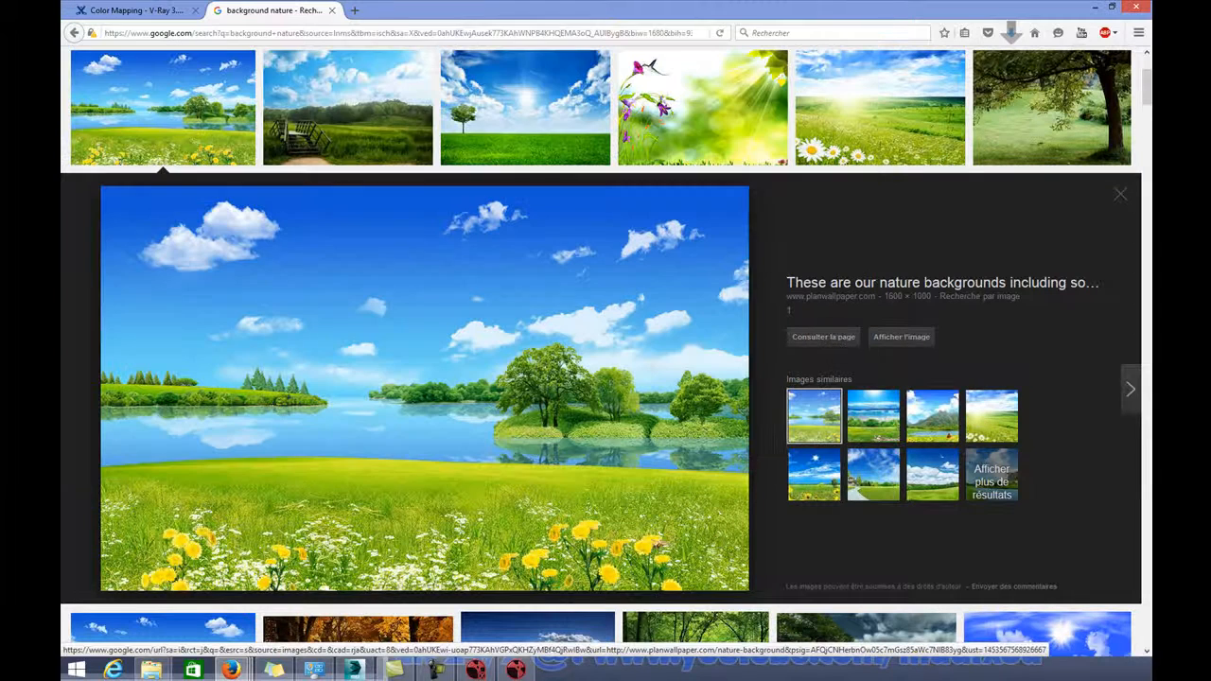
Switch back to Nuke and scrub the composite to frame 8 to examine the room's windows.
click(516, 668)
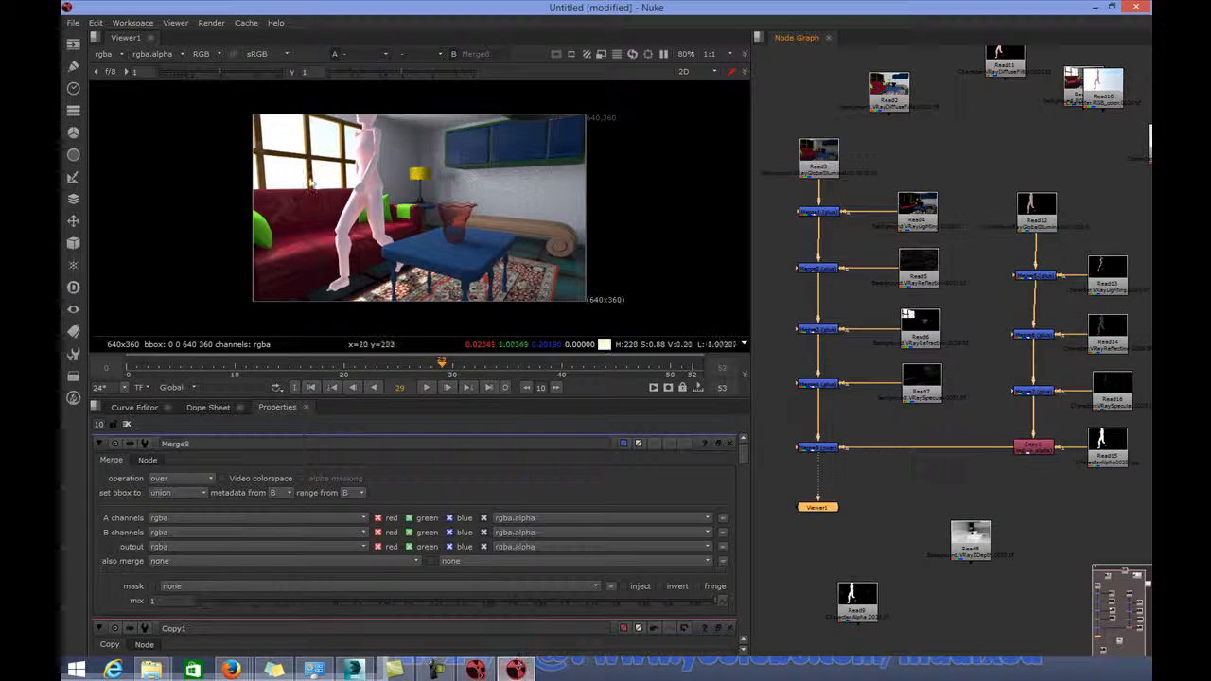
click(372, 369)
drag(371, 369, 213, 369)
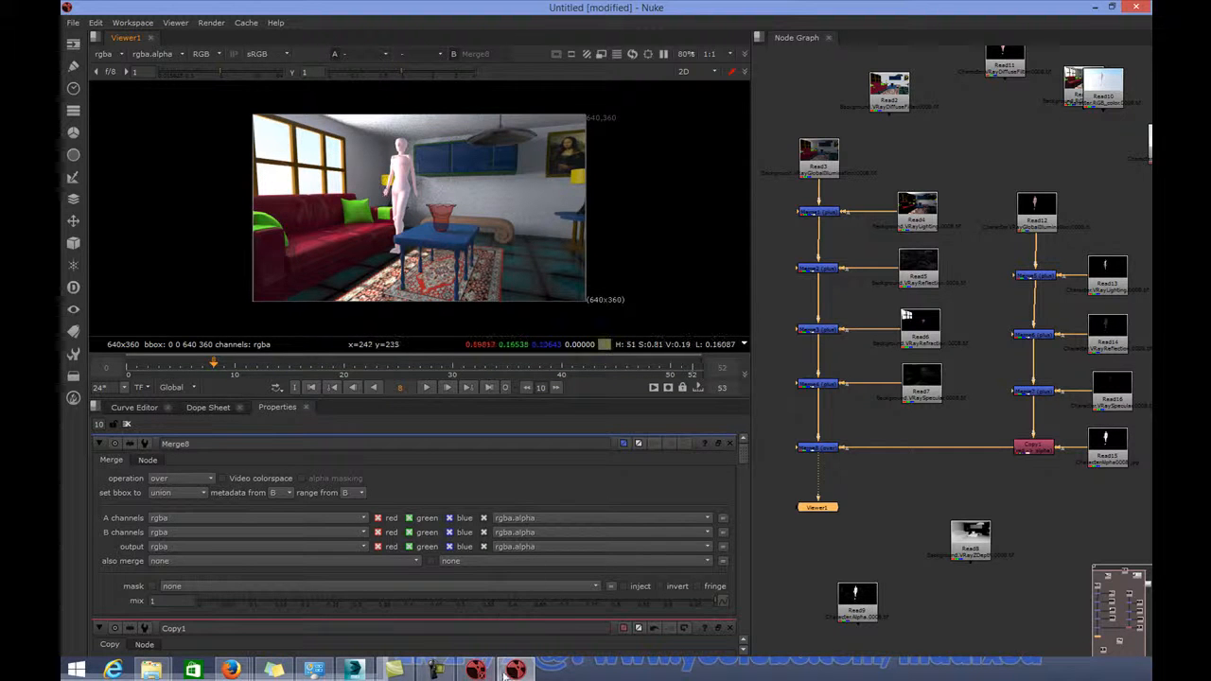
Switch to 3ds Max, close the Camera01 render and layer windows, and put the Render Setup window away.
click(367, 666)
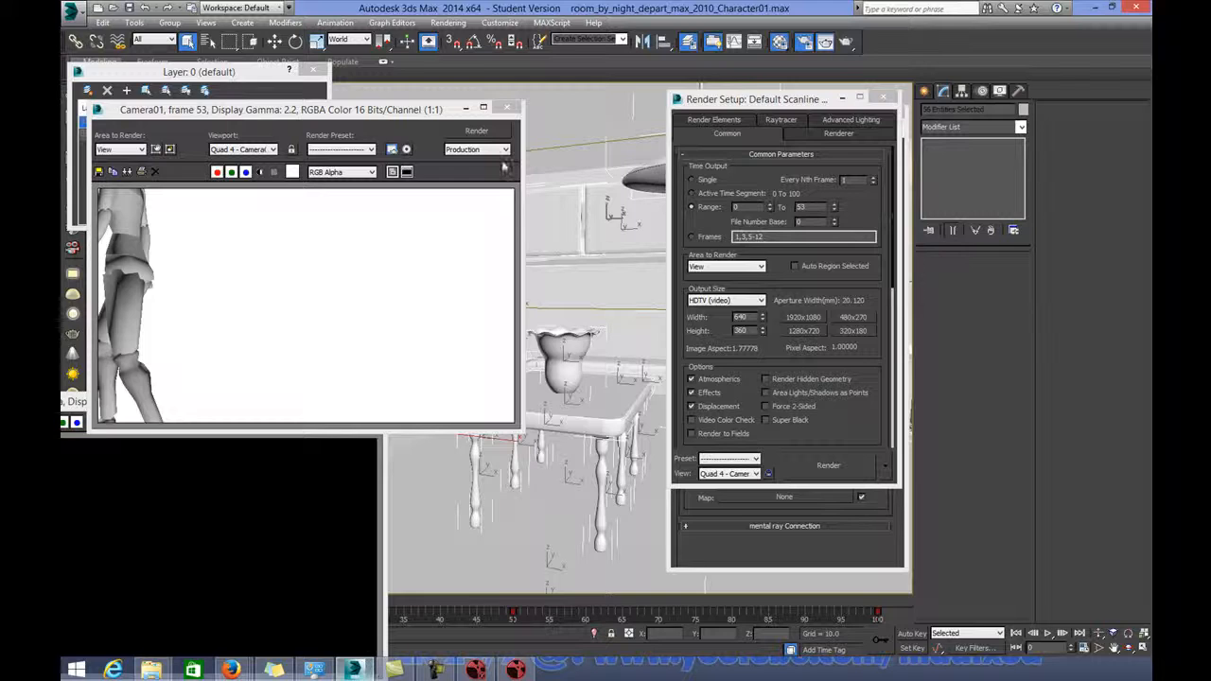
click(506, 108)
click(313, 70)
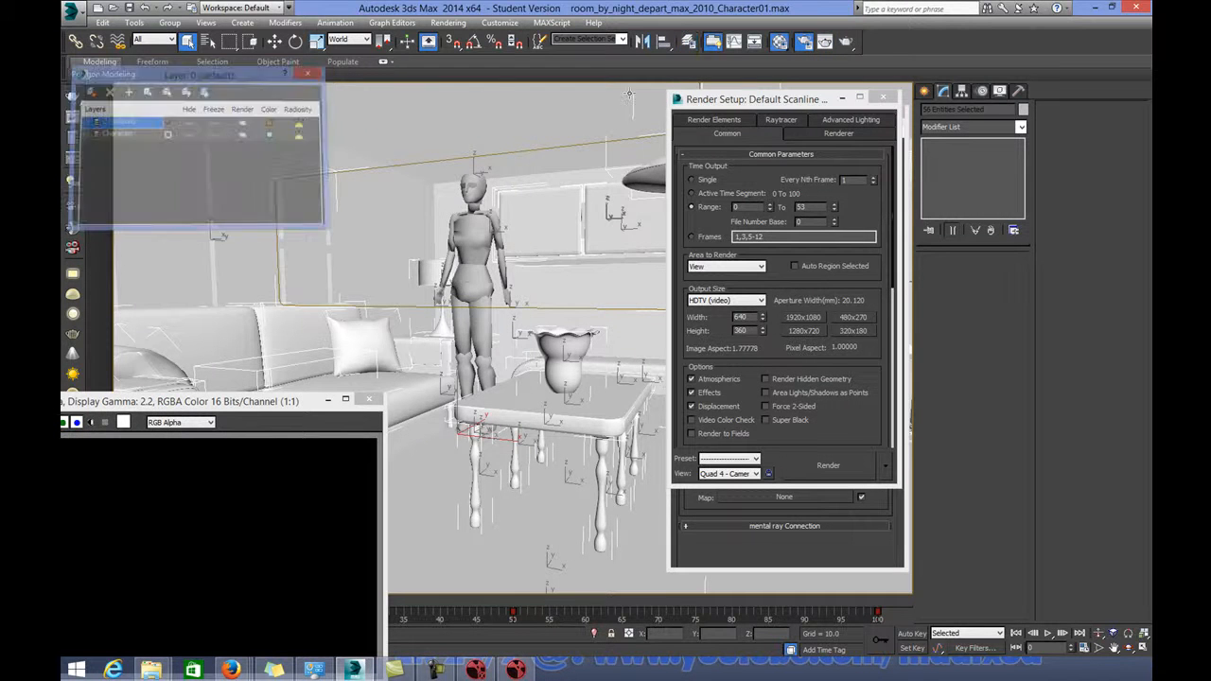
click(840, 100)
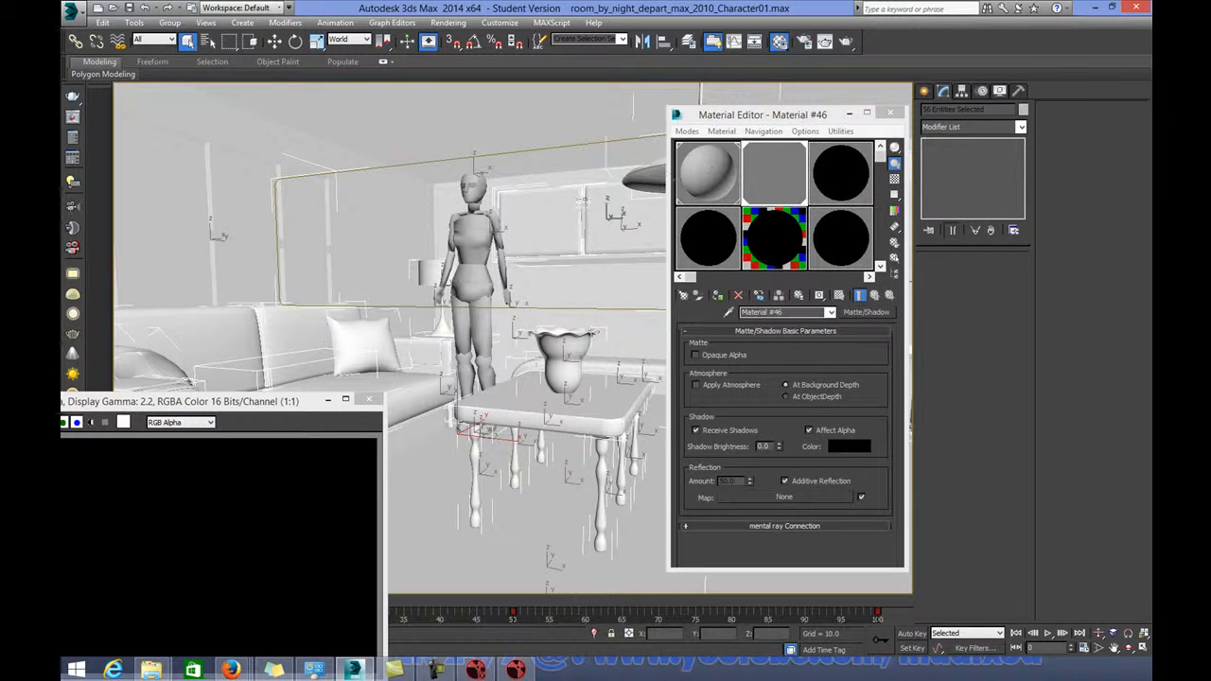
Restrict the selection filter to Bone and select the parts of the standing character.
click(477, 237)
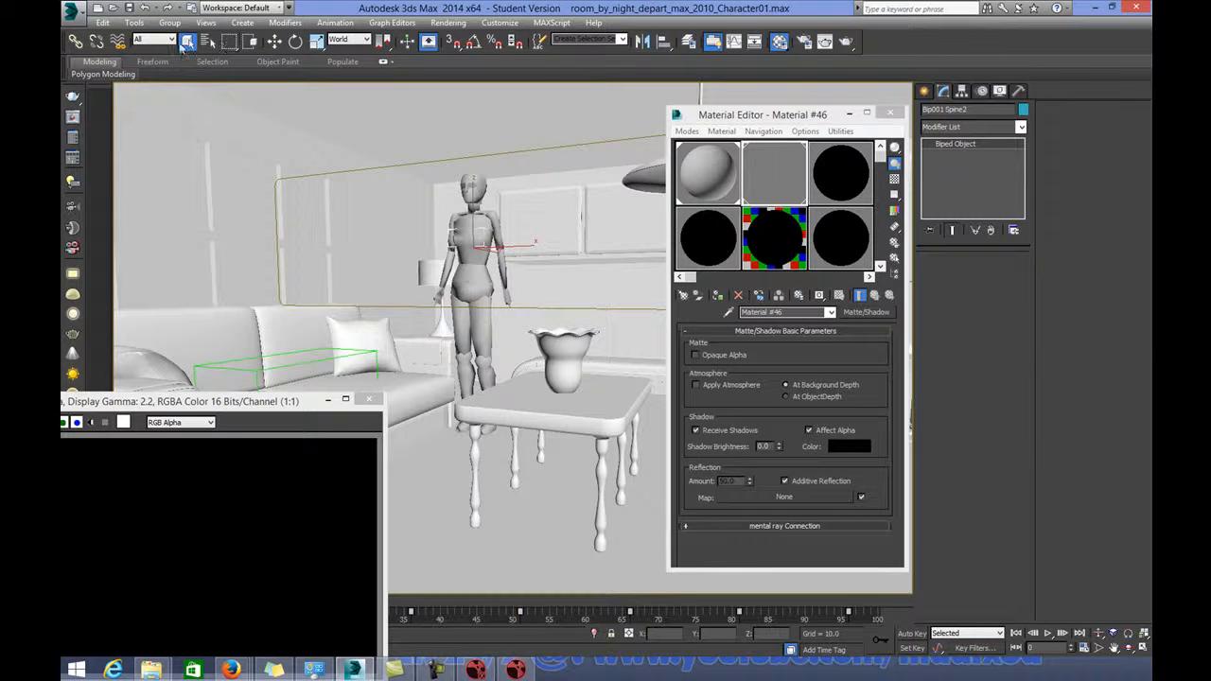
click(156, 39)
click(141, 142)
drag(413, 162, 535, 303)
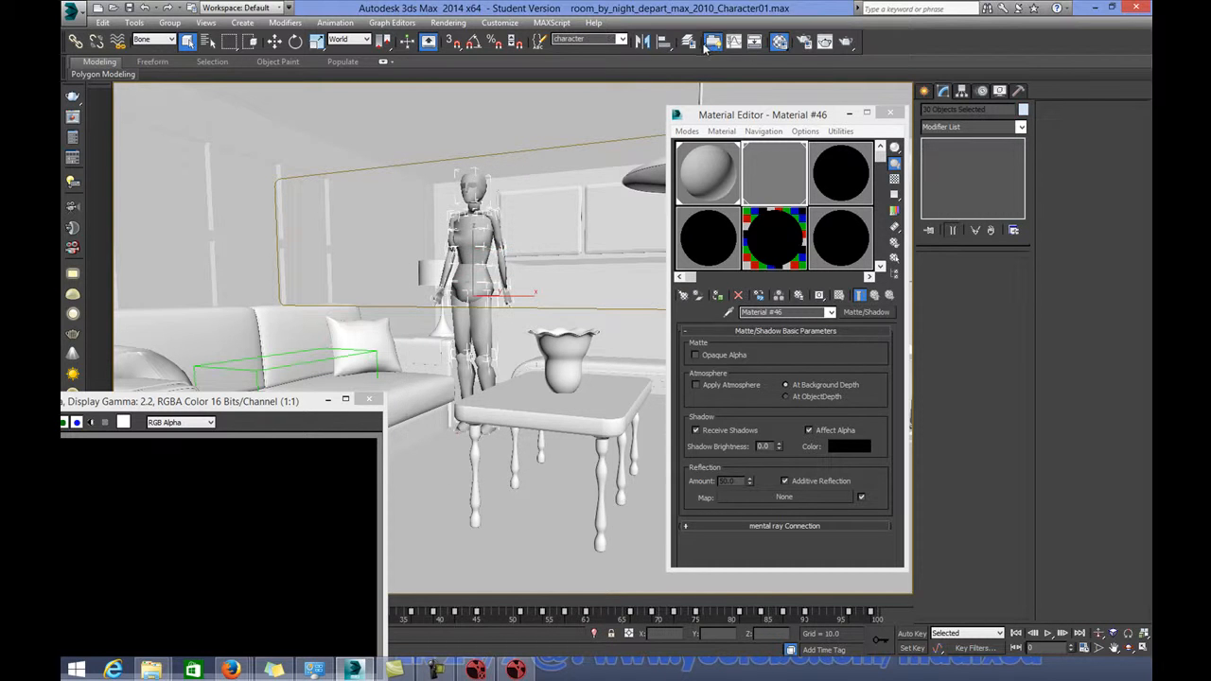
Select all objects on the Character layer and assign the Matte/Shadow Material #46 to them.
click(687, 40)
click(119, 134)
right_click(118, 134)
click(123, 139)
click(123, 145)
click(123, 140)
right_click(122, 133)
click(158, 252)
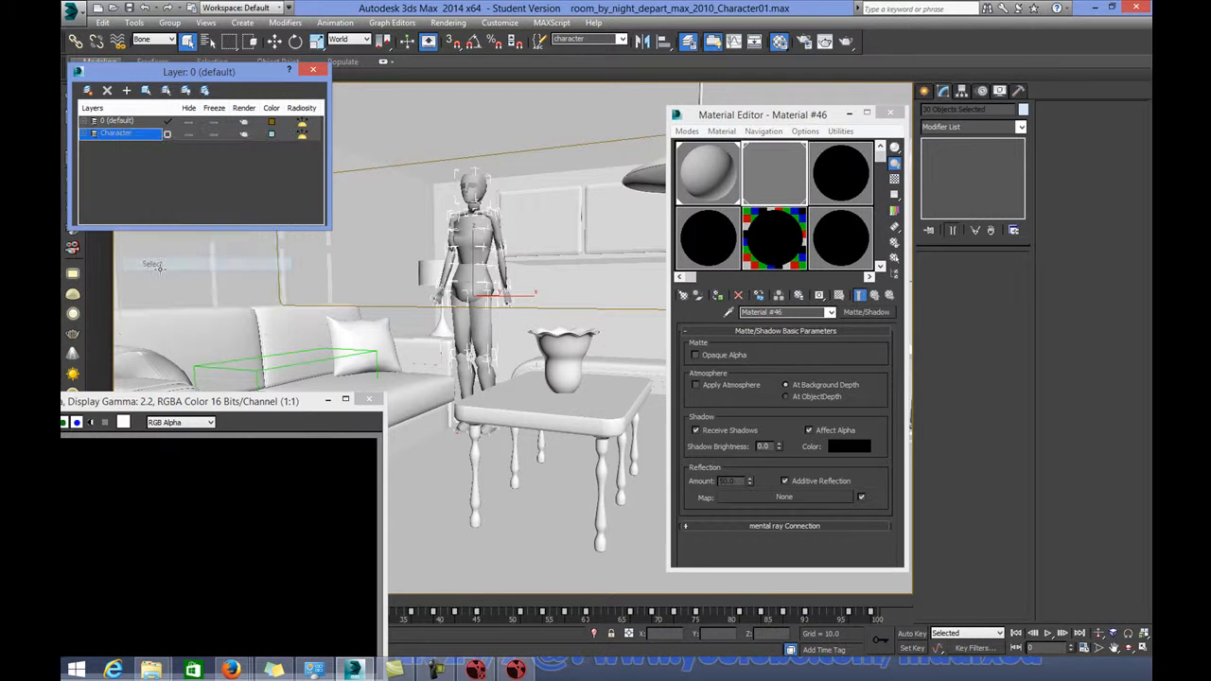
drag(755, 173, 760, 176)
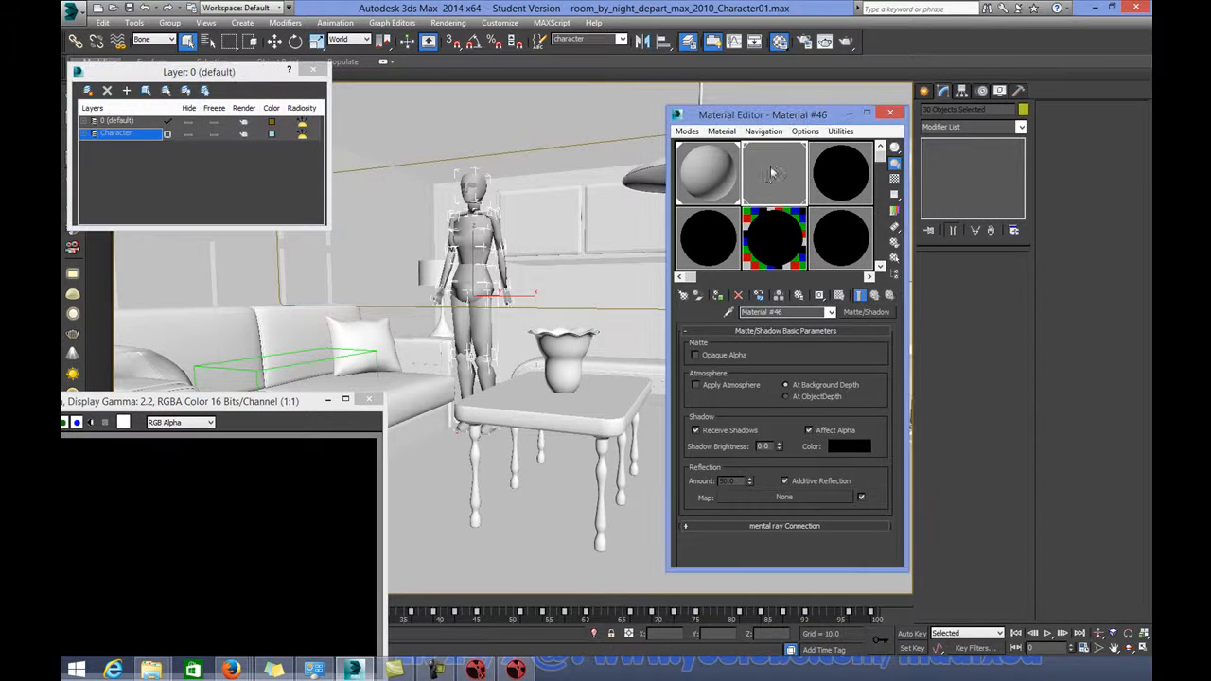
click(717, 296)
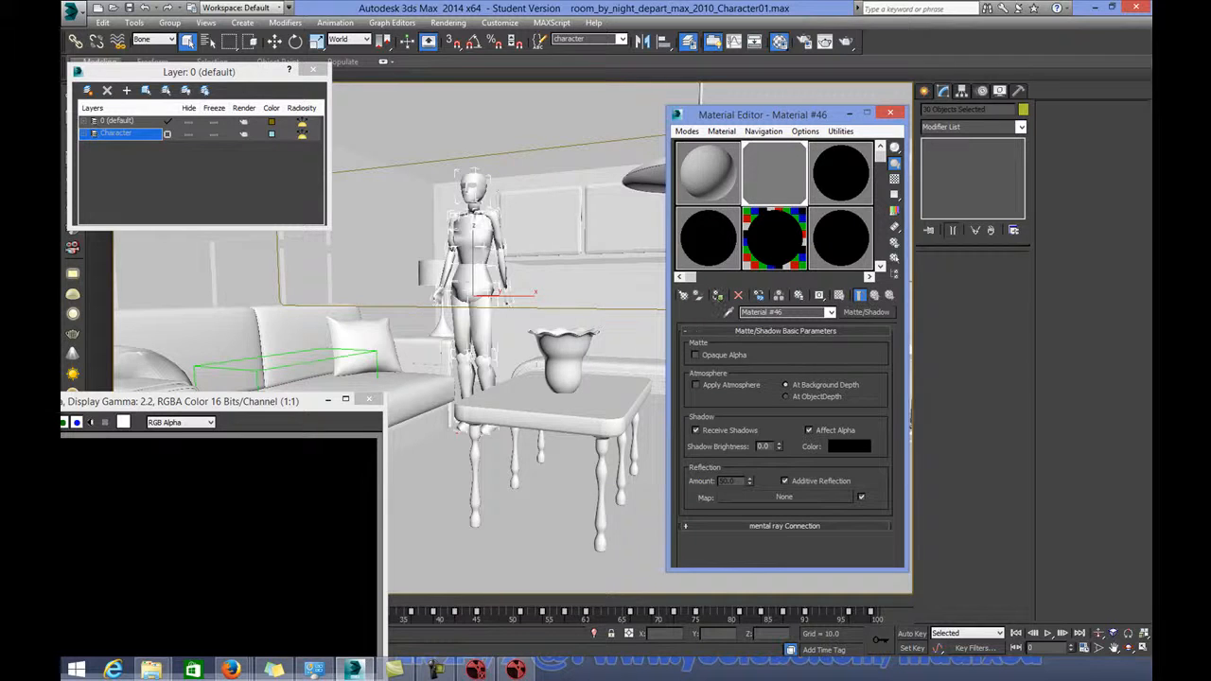
Clear the selection, move the layer window aside, and set Material #45's ambient and diffuse colour to bright red.
drag(165, 68, 476, 66)
click(190, 201)
click(711, 174)
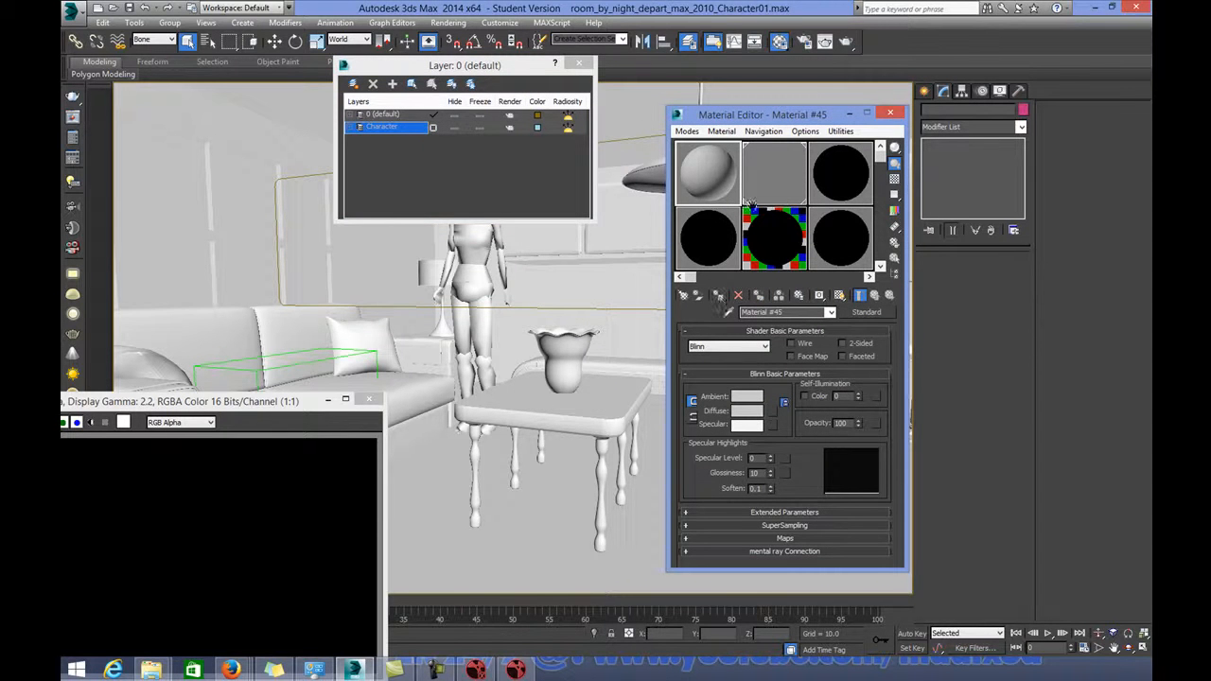
click(745, 398)
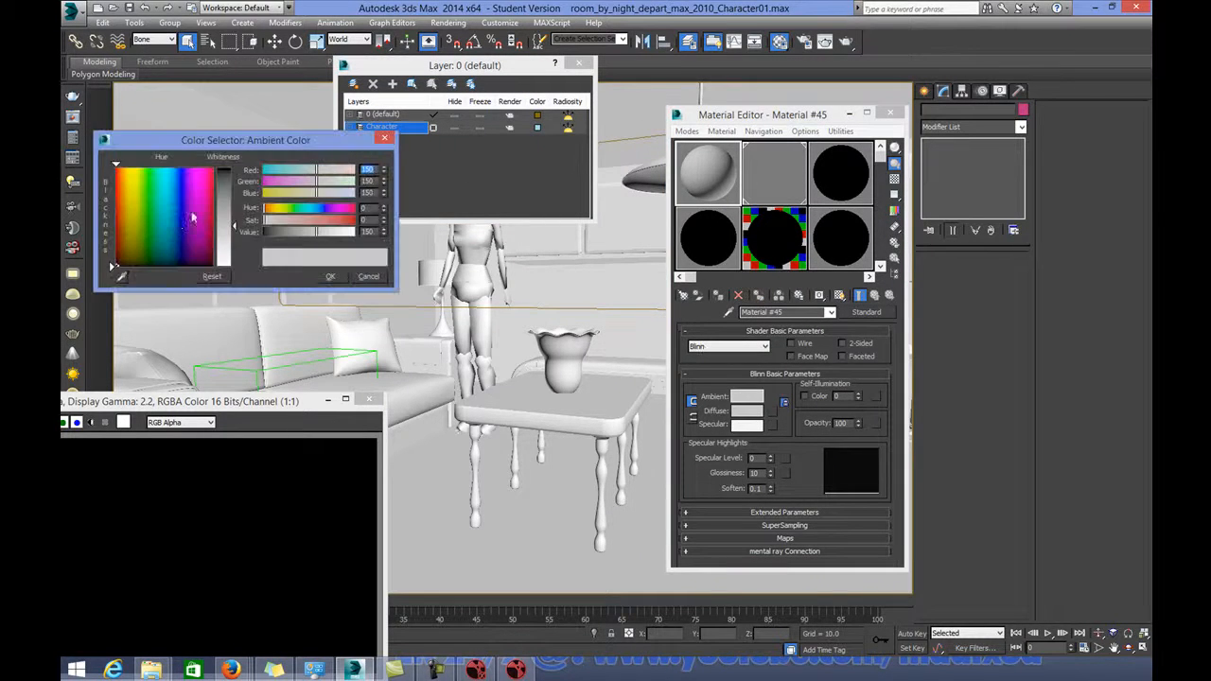
drag(186, 223, 189, 169)
drag(234, 225, 234, 126)
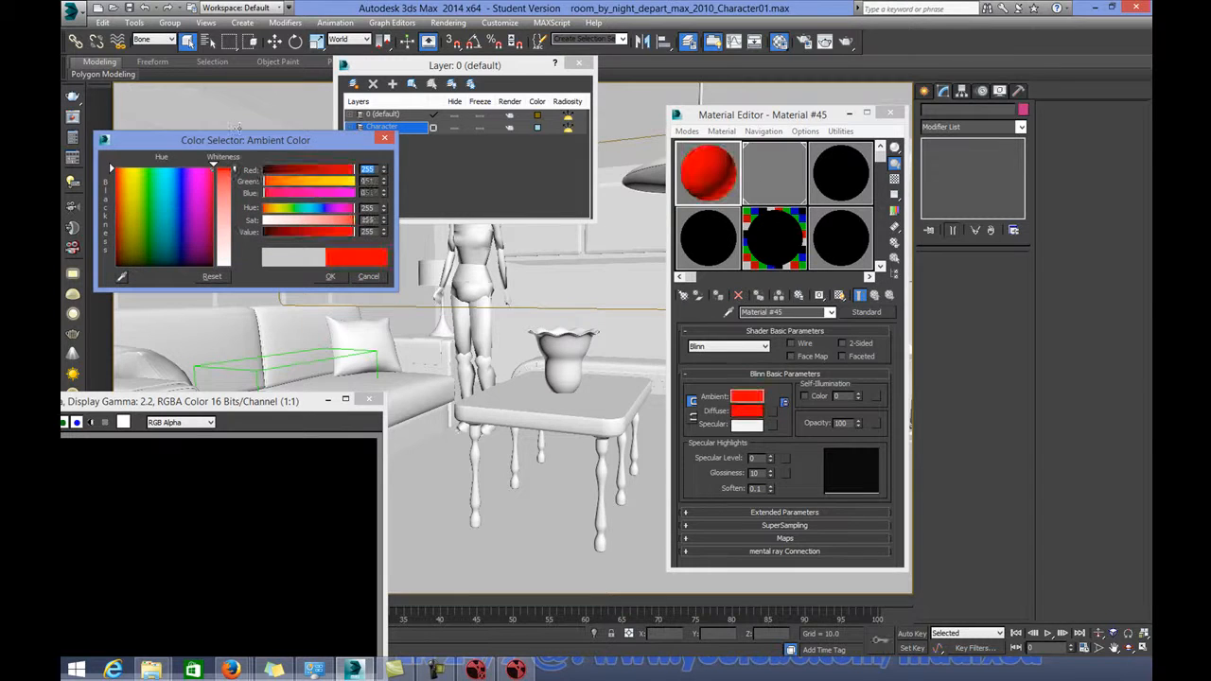
click(329, 276)
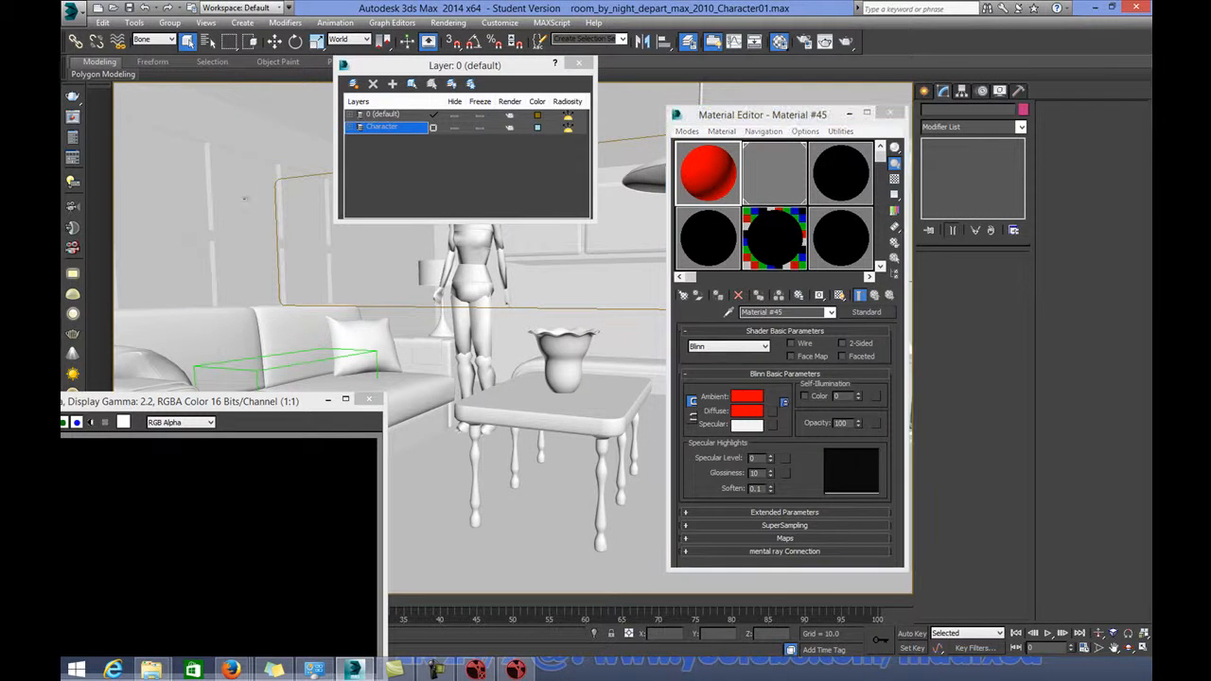
Set the selection filter to All, select the window glass object and assign the red Material #45 to it.
click(717, 296)
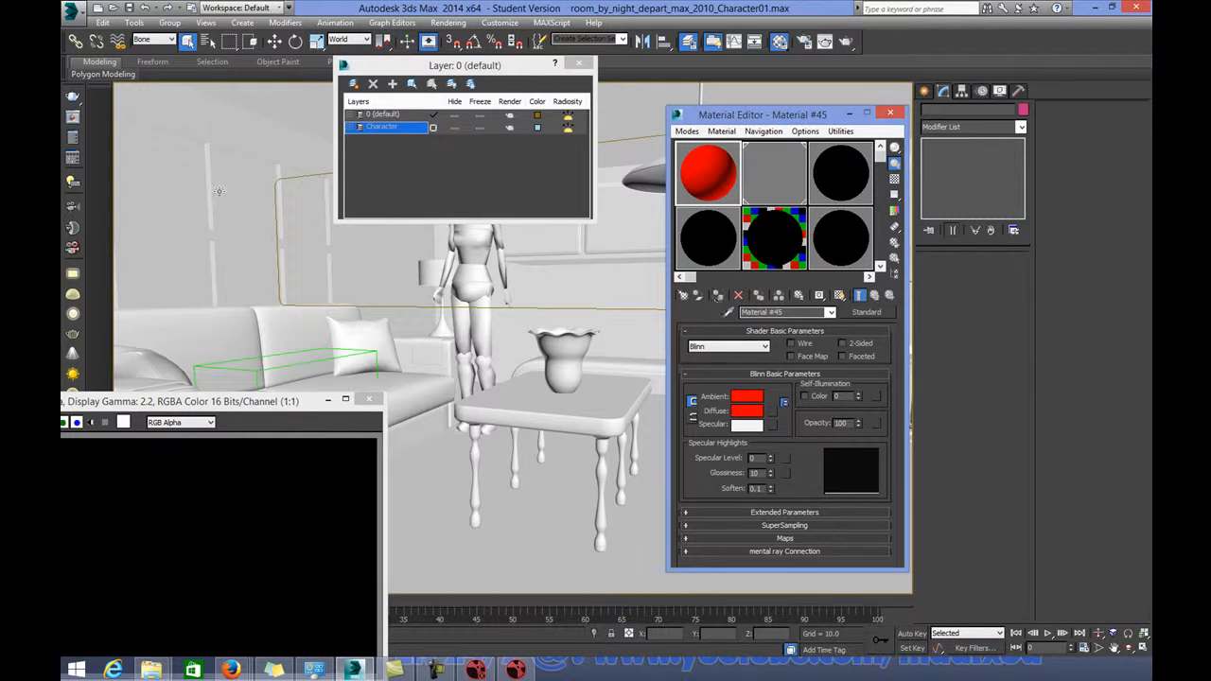
click(151, 42)
click(151, 52)
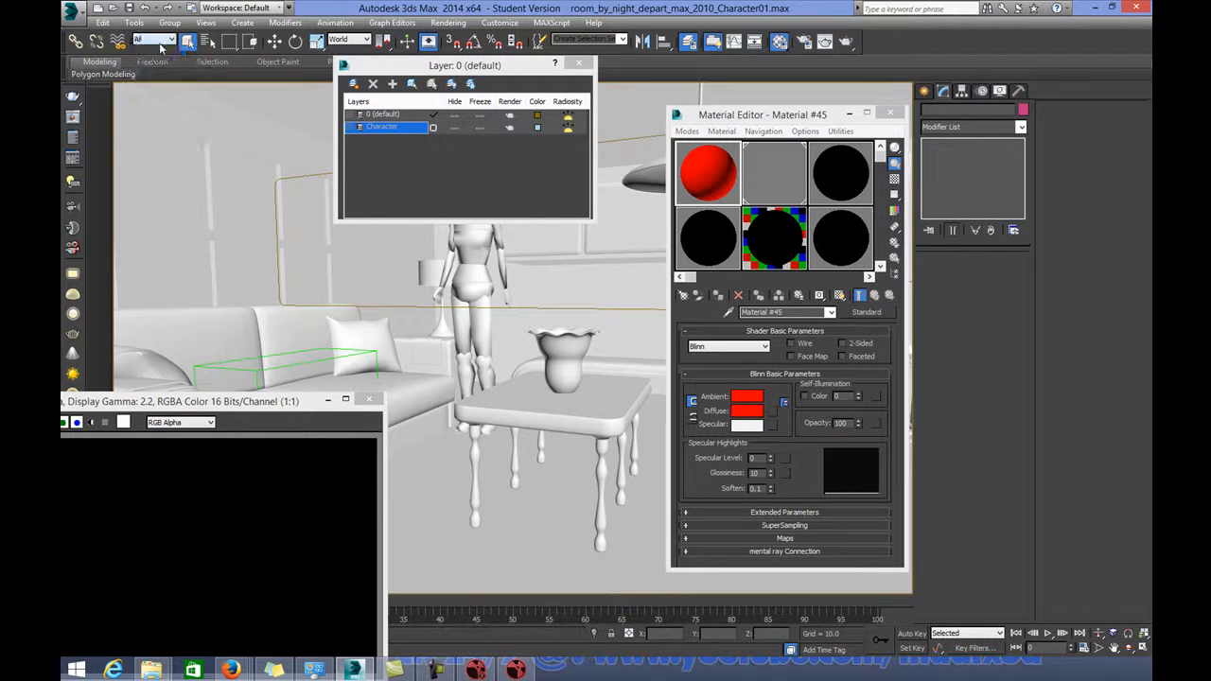
click(264, 219)
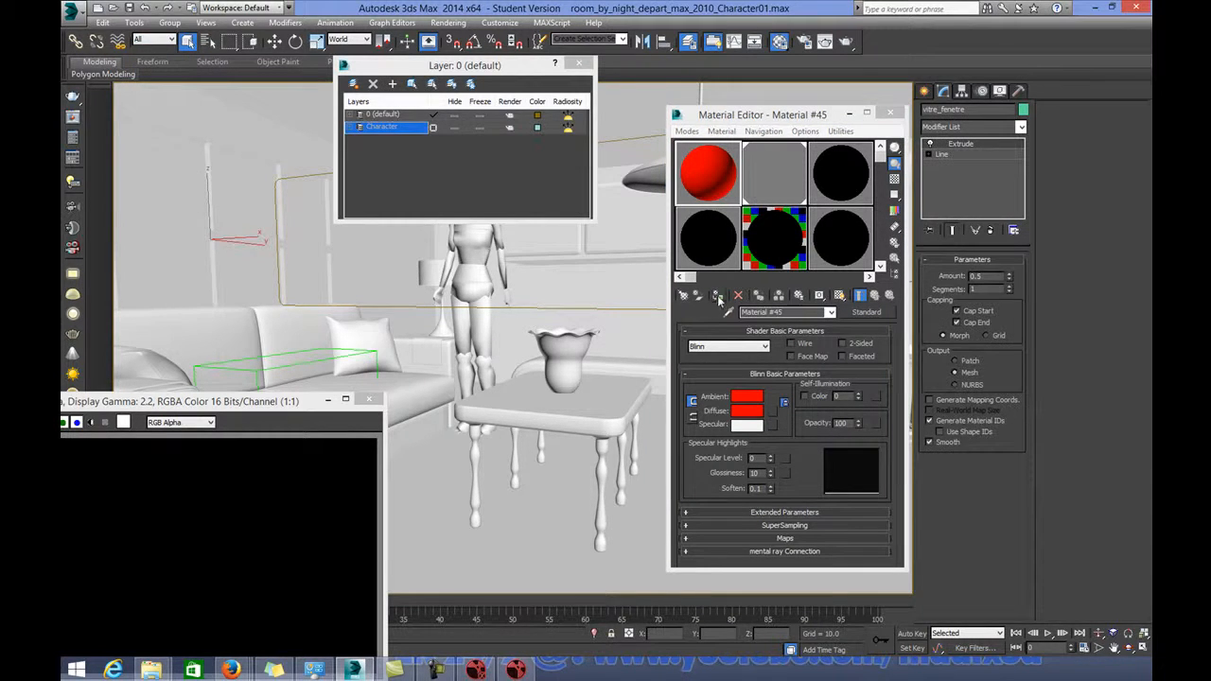
click(717, 296)
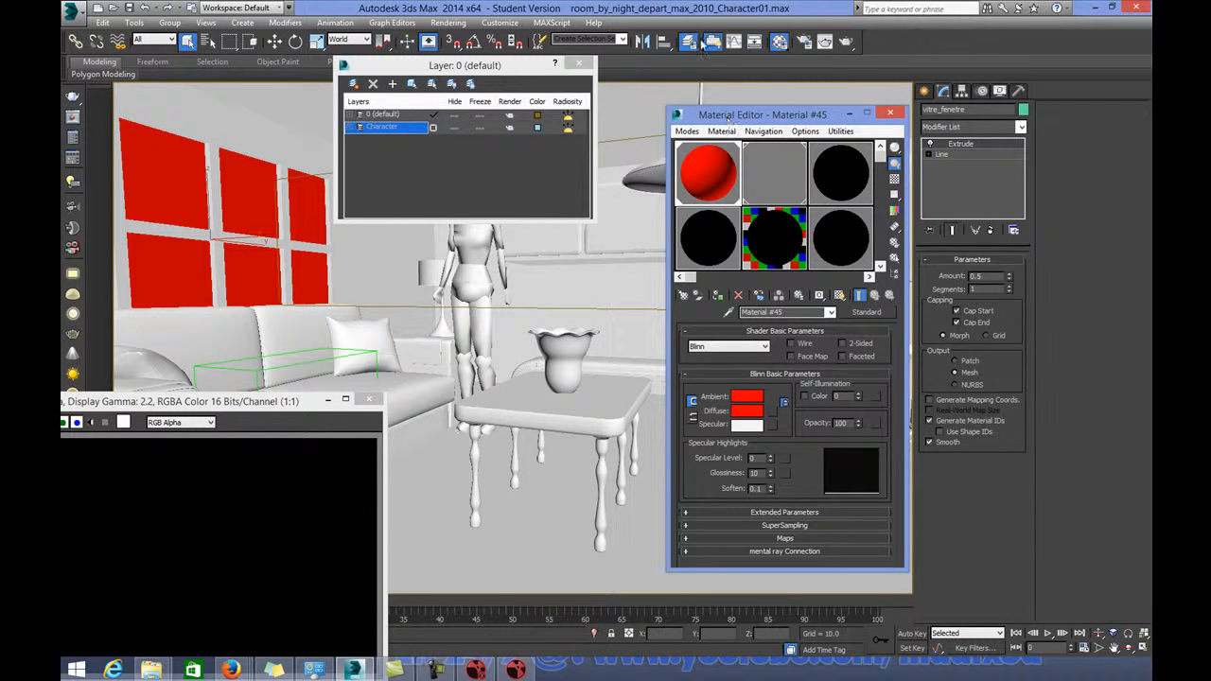
Set the Alpha render element's output file to WindowsAlpha.jpg in the Rendering folder, using the JPEG file type.
click(803, 41)
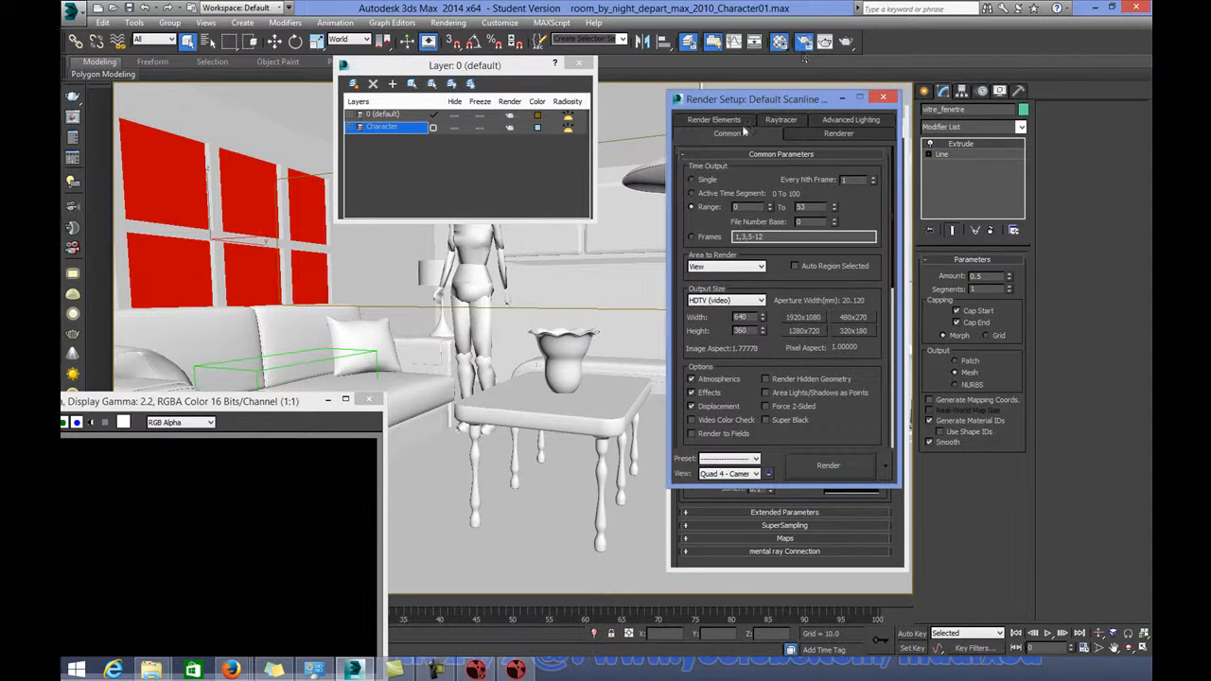
click(726, 132)
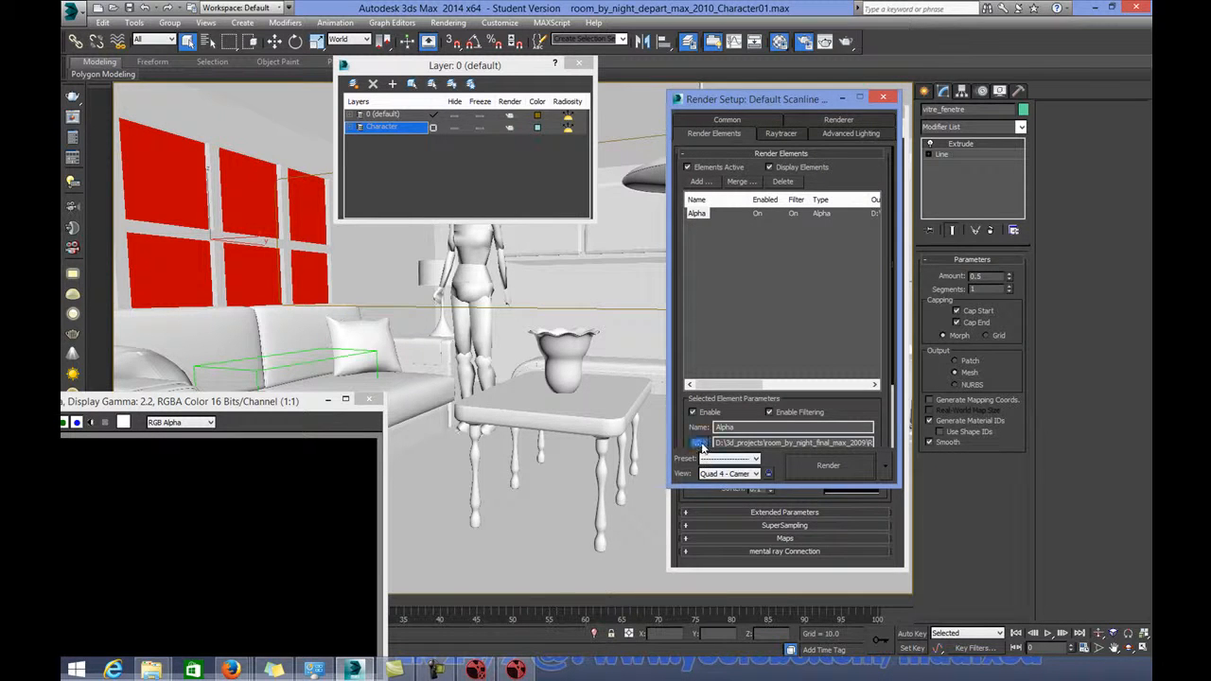
click(702, 443)
click(583, 430)
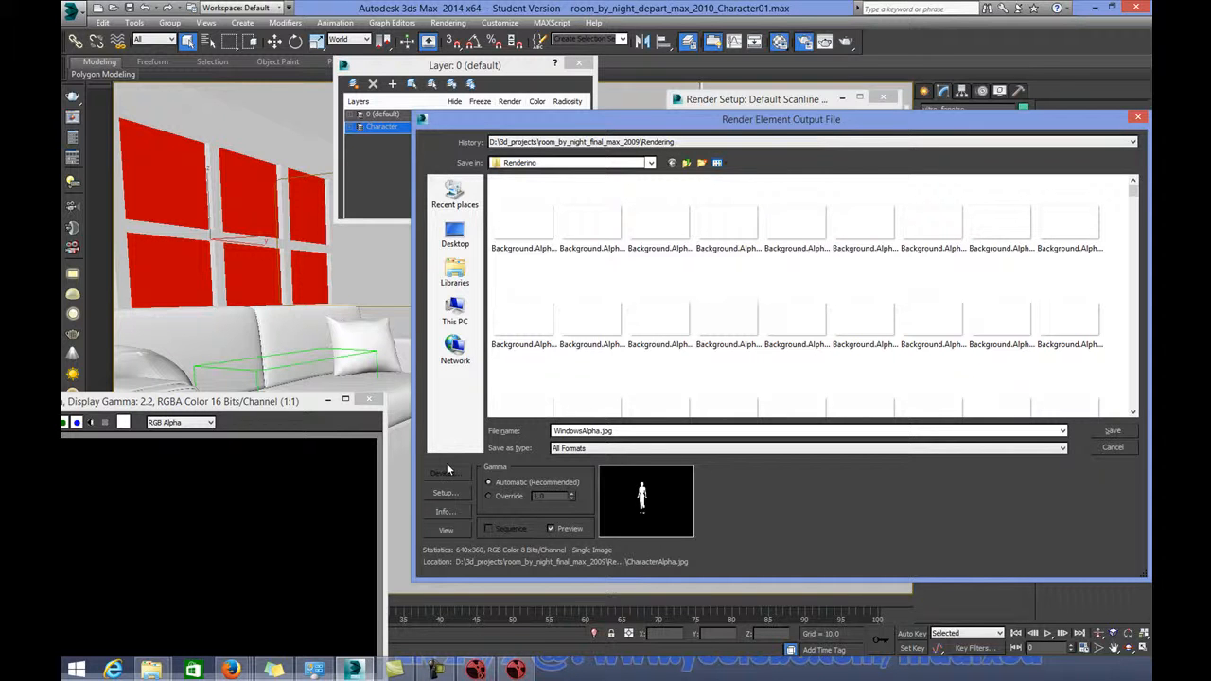
click(652, 448)
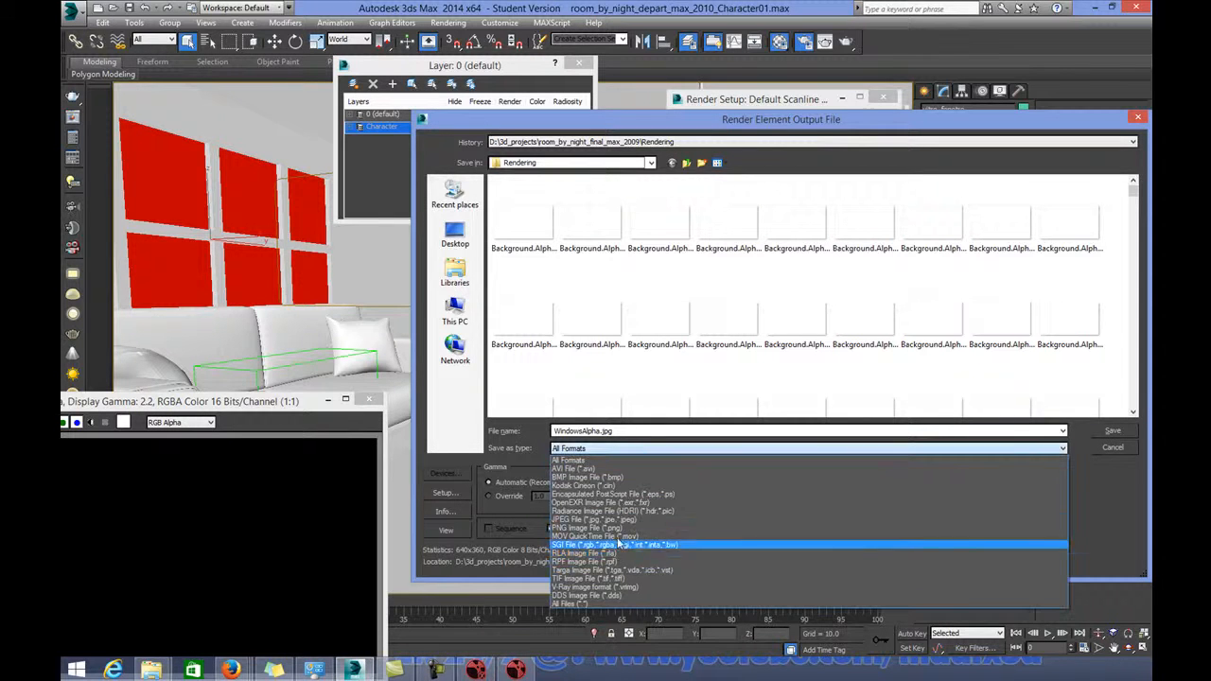
click(619, 520)
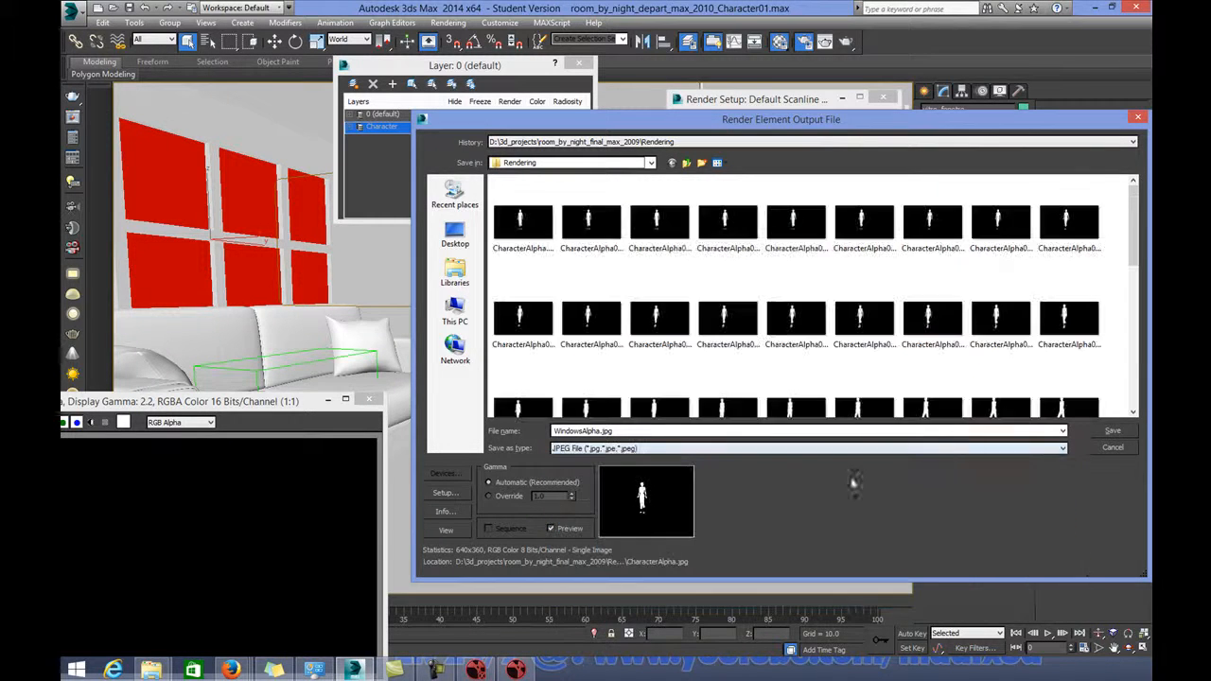
click(1106, 433)
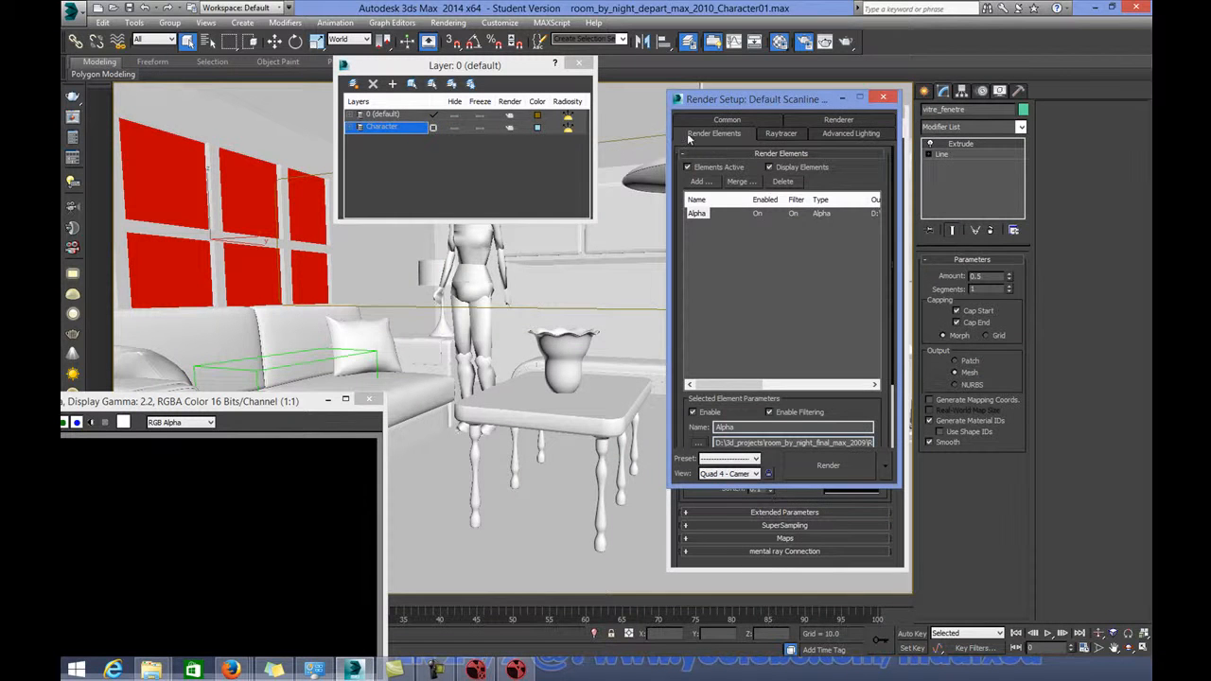
Render the camera view over frames 0 to 53, move the rendered frame window aside and toggle its alpha display.
click(714, 121)
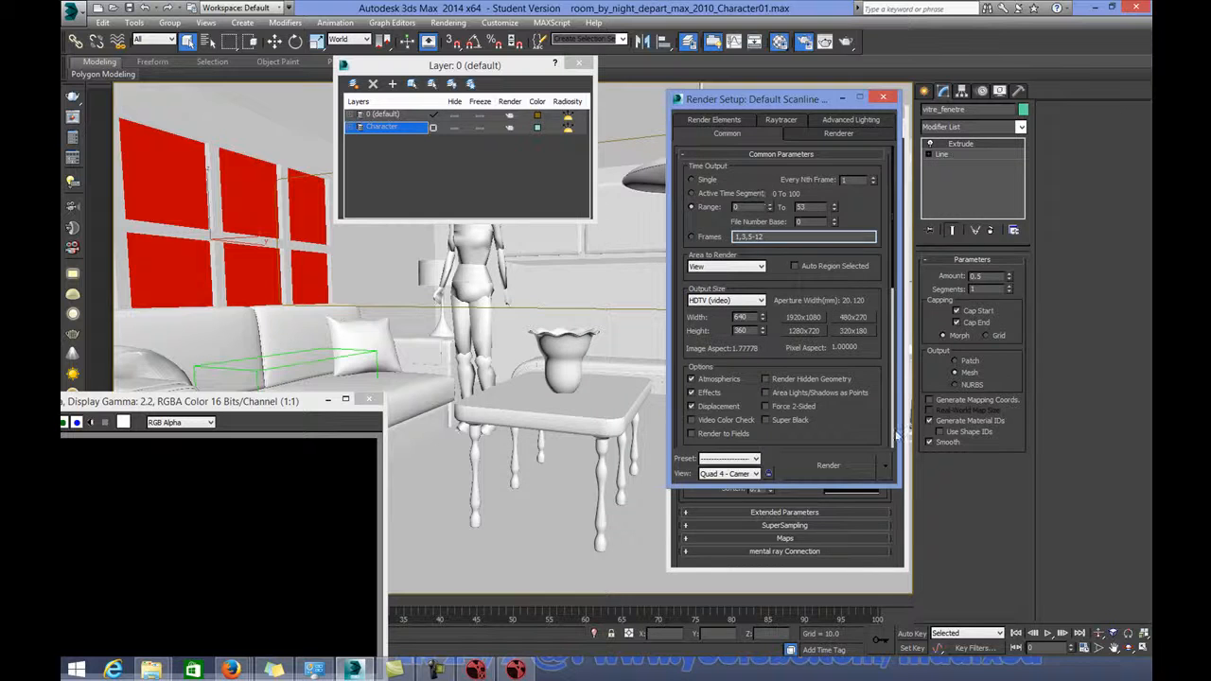
click(826, 466)
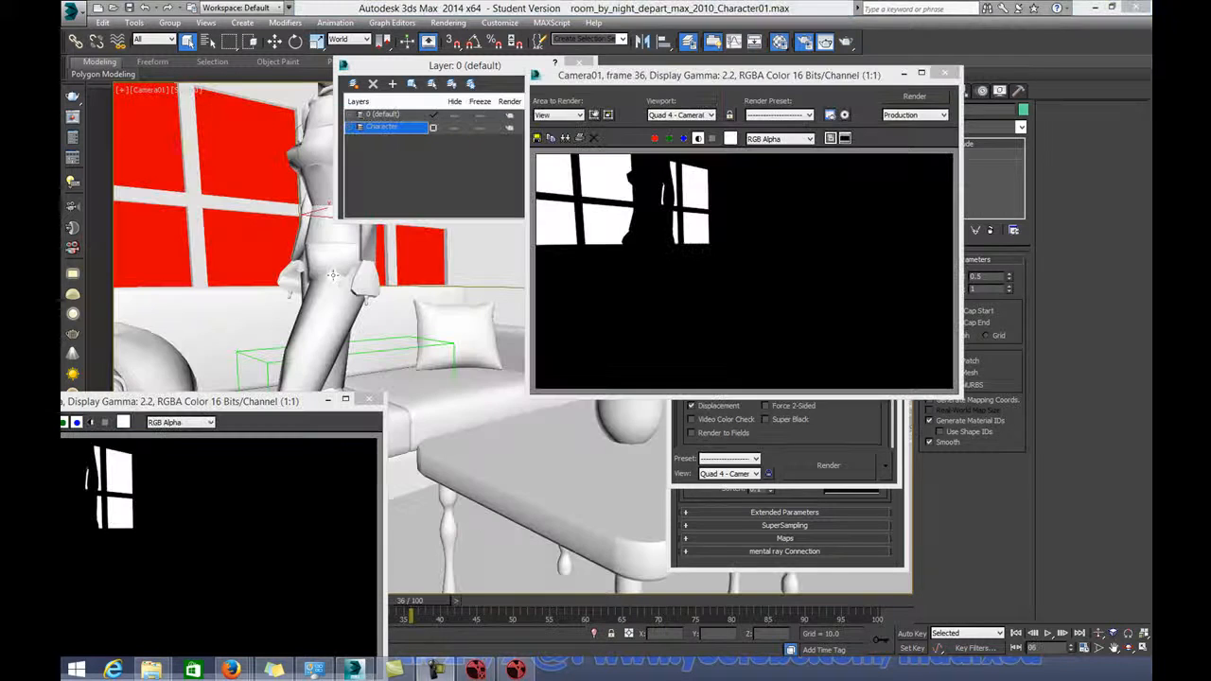
drag(666, 81, 552, 227)
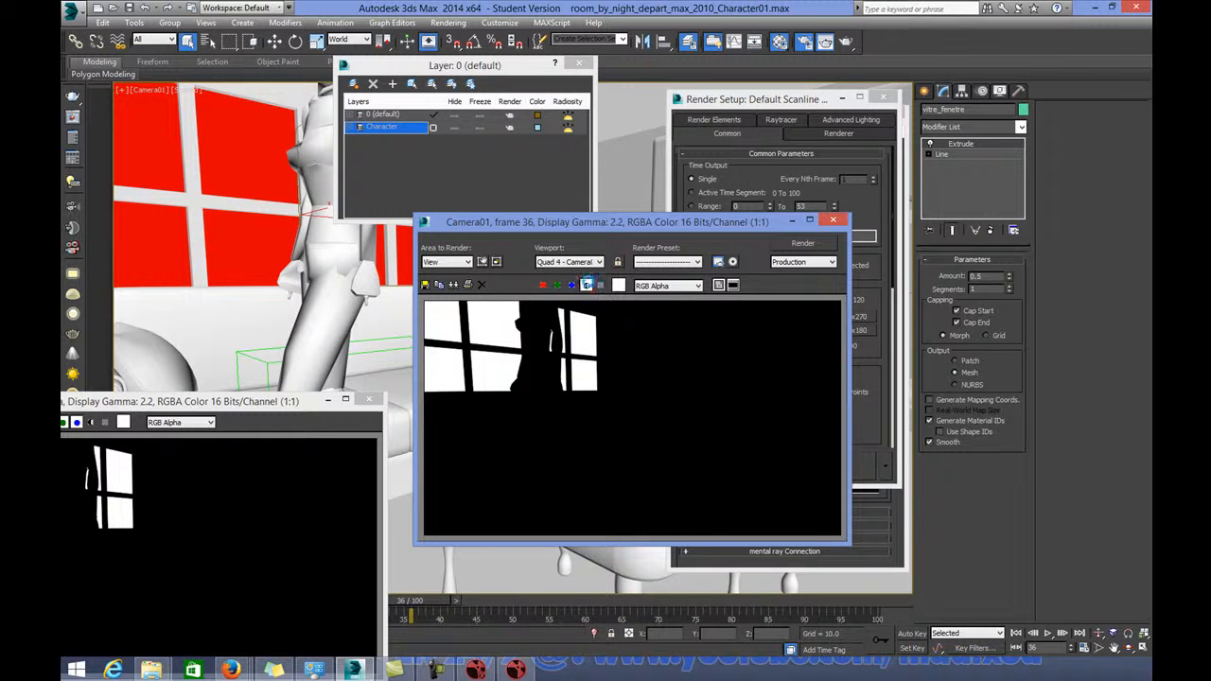
click(585, 285)
click(585, 286)
Switch to Nuke and save the comp as VompSEquence in G:/MayaProj.
click(477, 670)
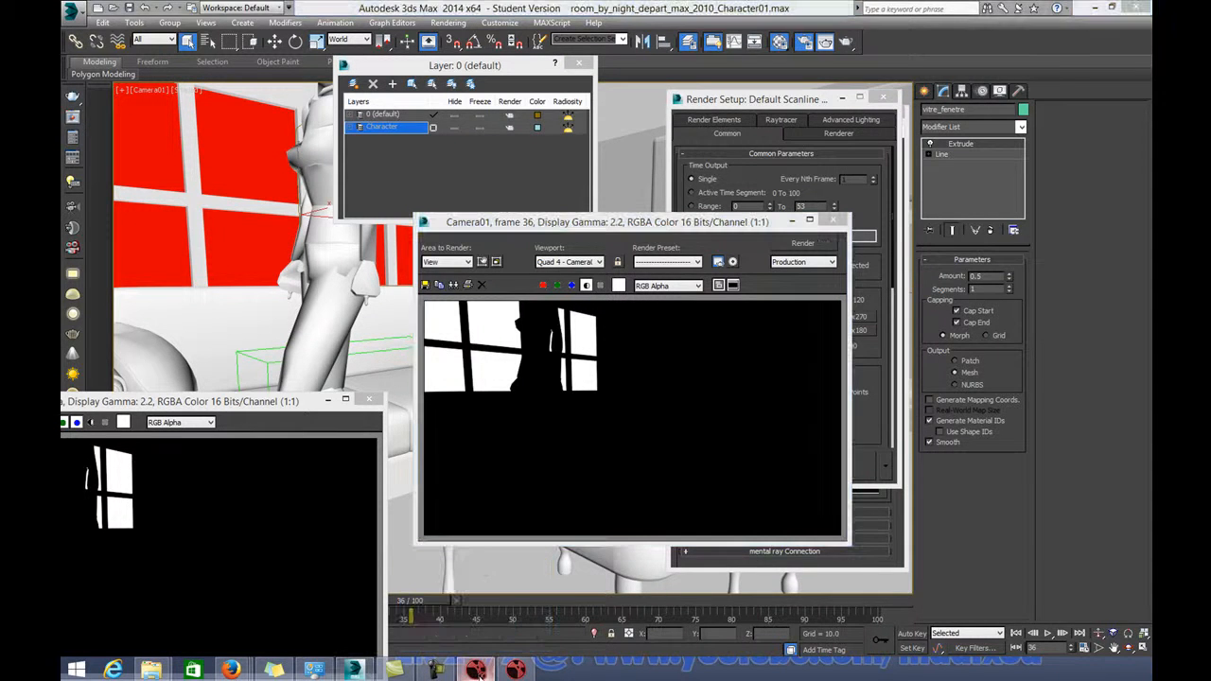
click(516, 670)
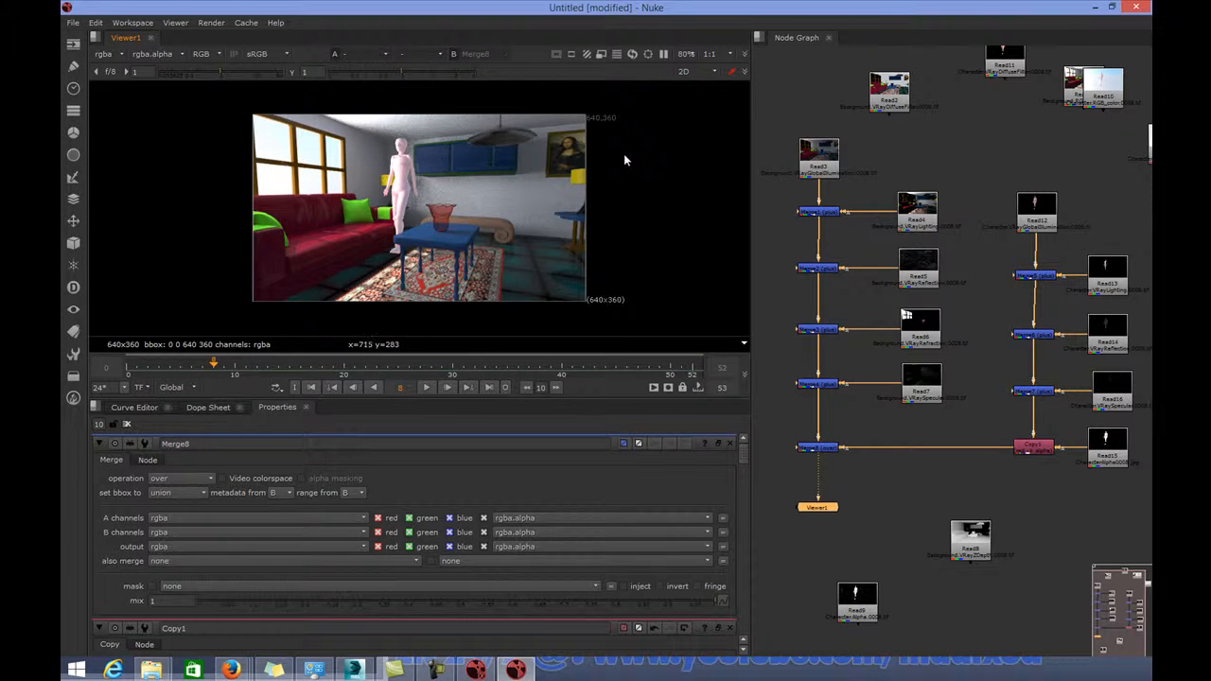
click(72, 21)
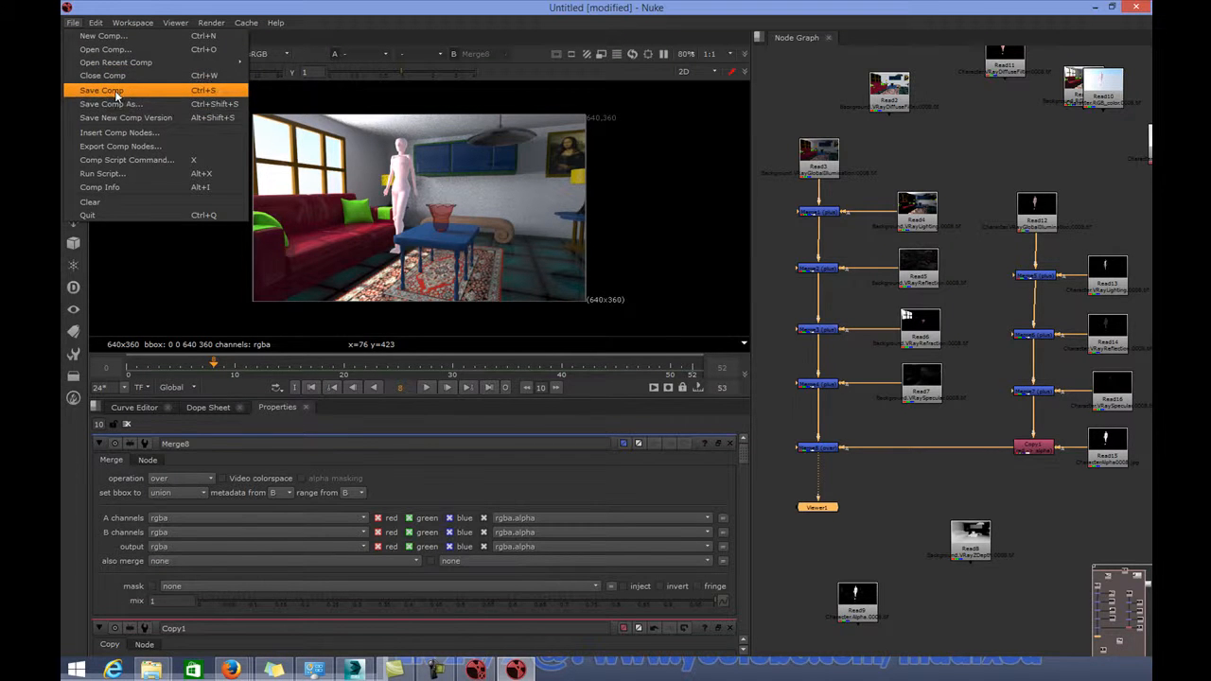
click(115, 90)
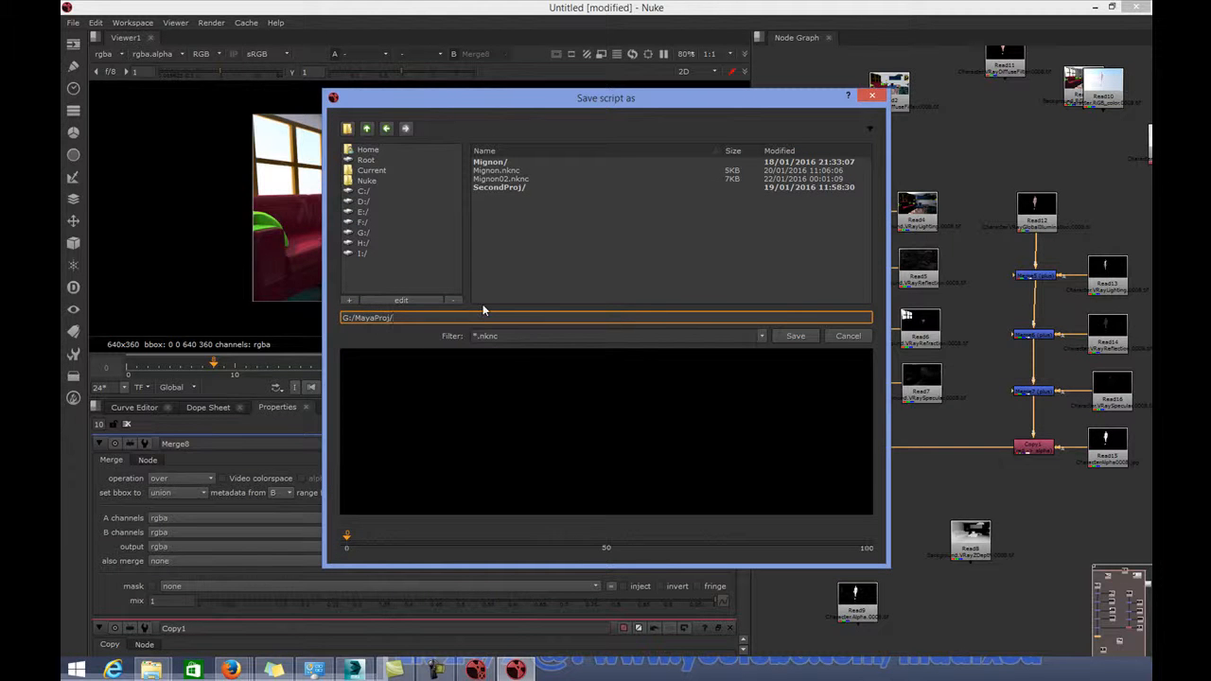
text(Vomp)
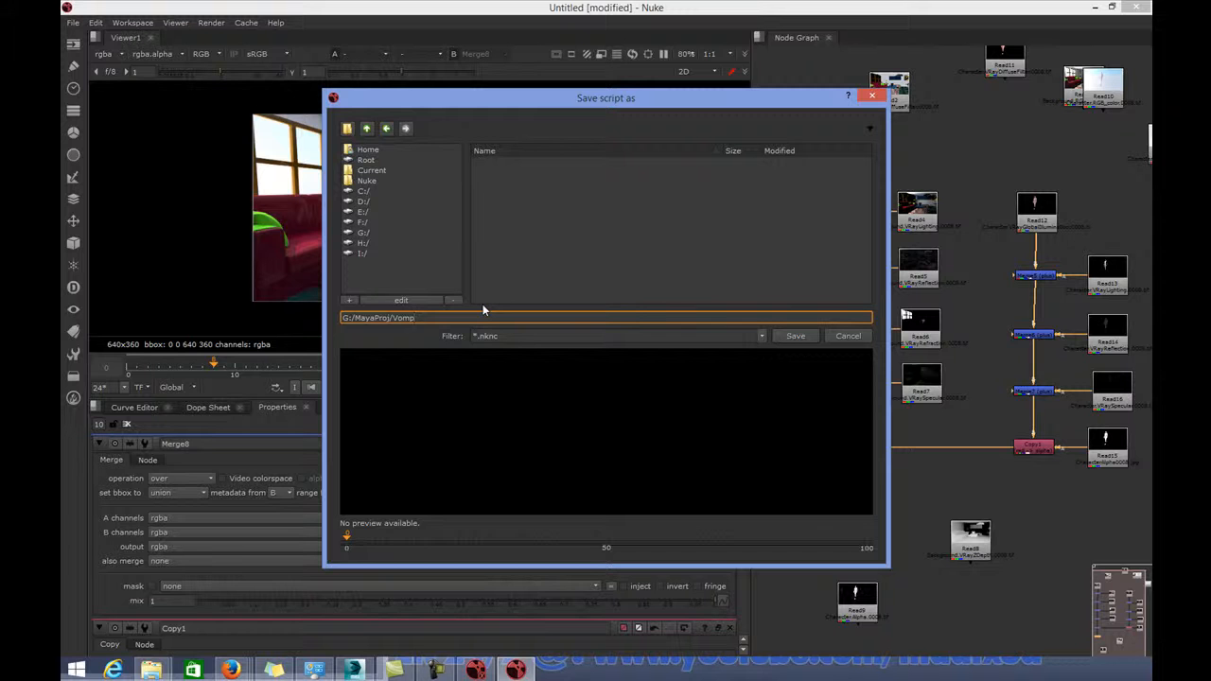
text(SEquence)
click(794, 336)
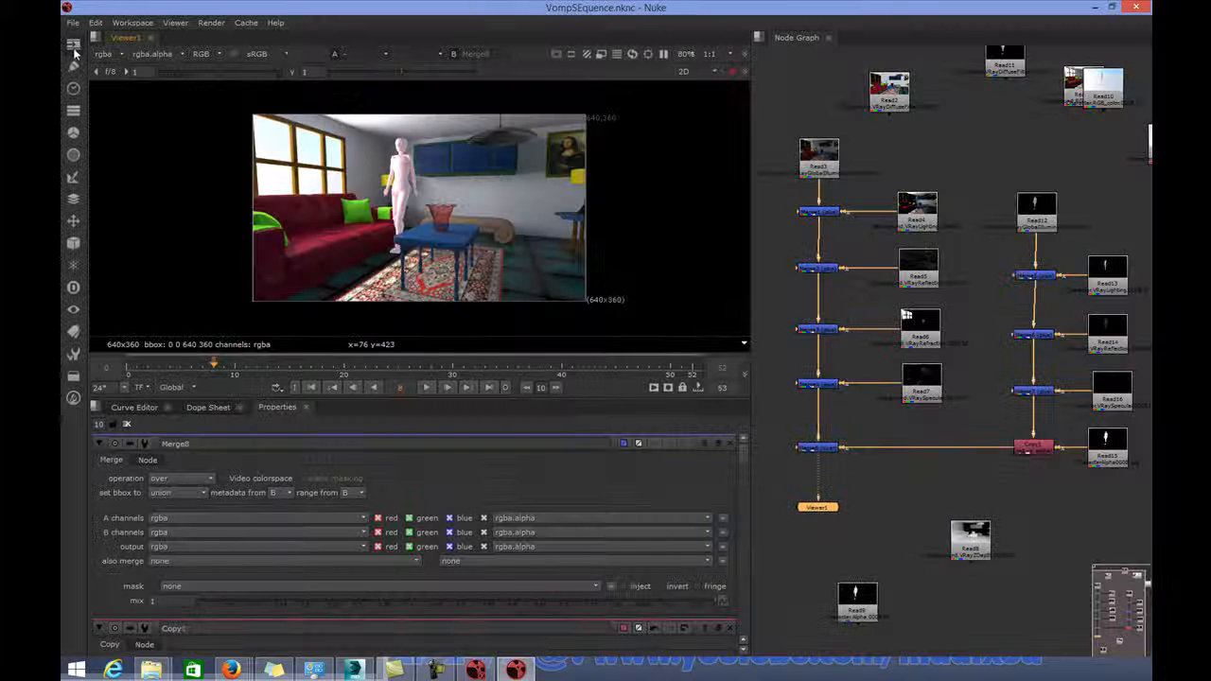
Read the WindowsAlpha####.jpg sequence, frames 0-53, from the Rendering folder into the node graph.
click(73, 46)
click(75, 49)
click(75, 49)
click(119, 47)
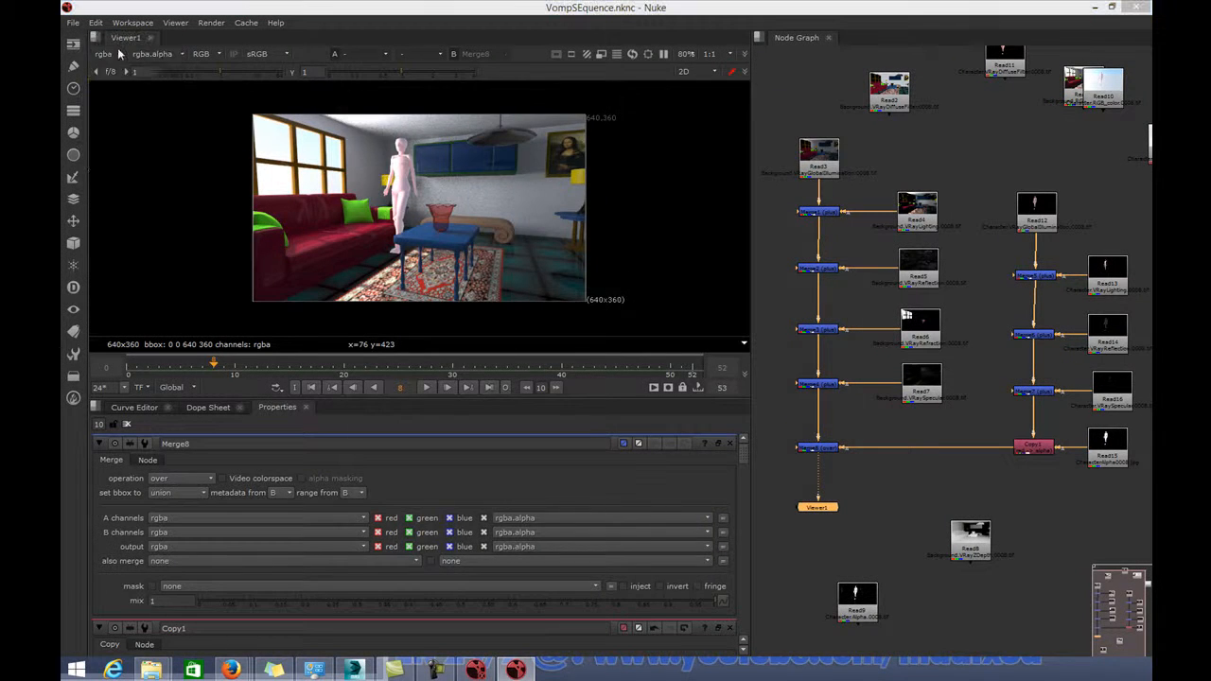
click(871, 178)
scroll(868, 229, down, 2)
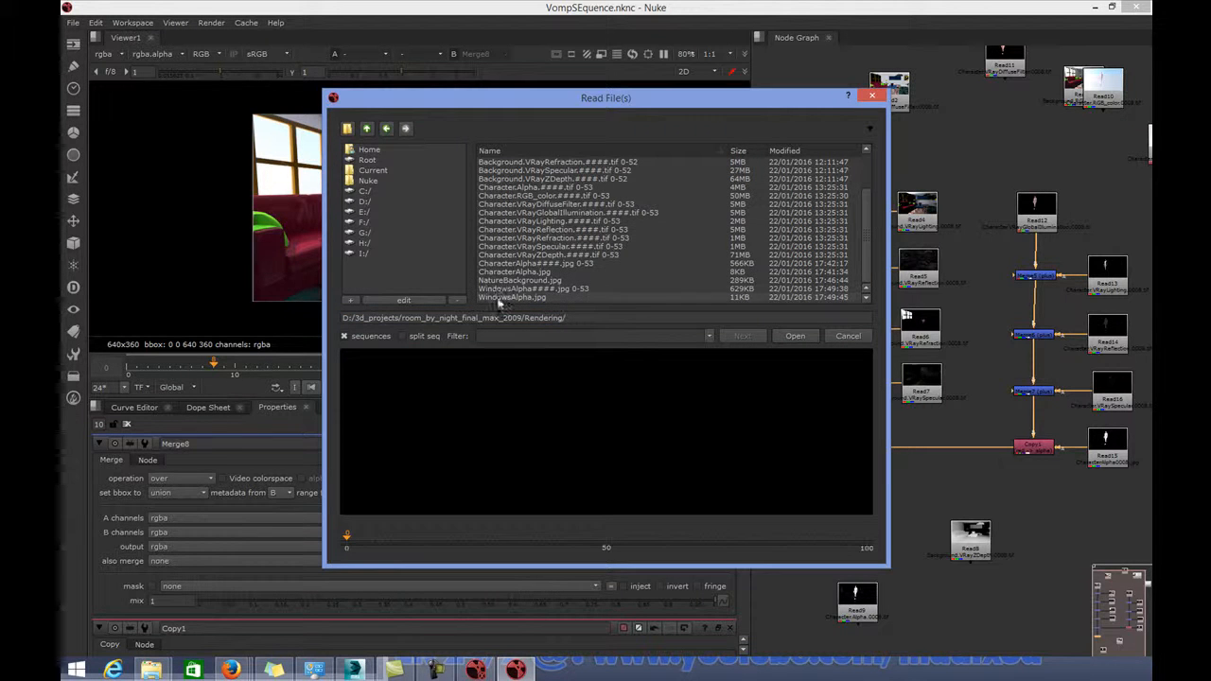
click(506, 289)
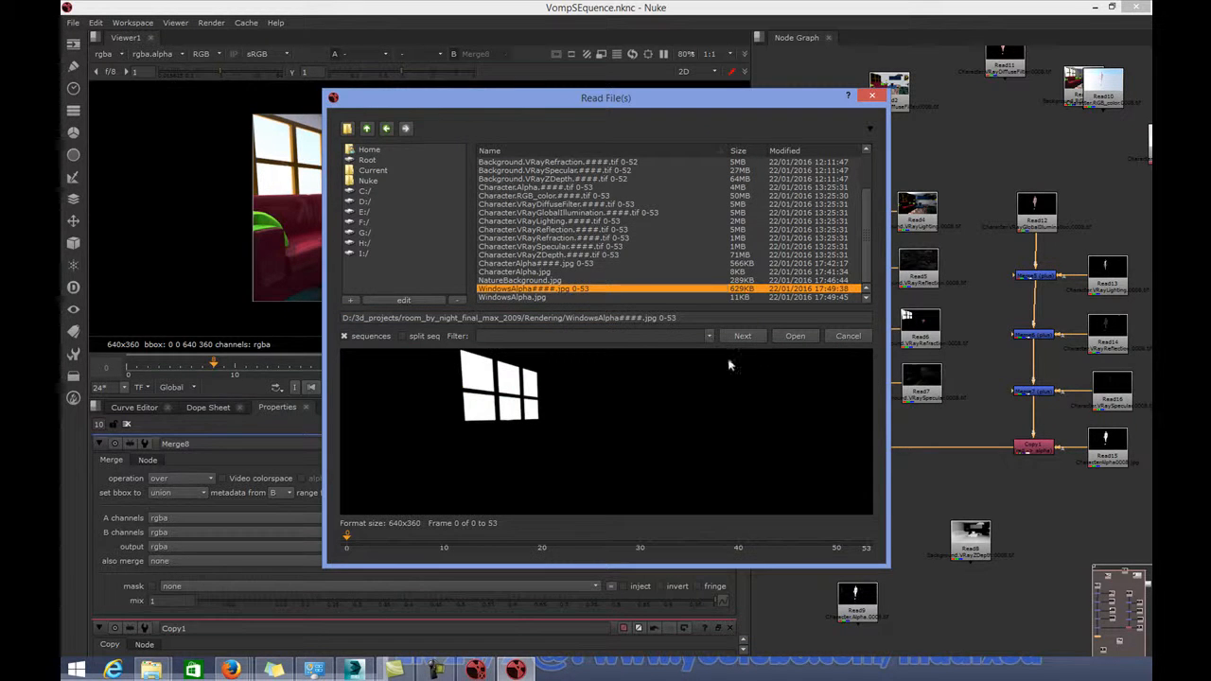
drag(386, 545, 228, 559)
click(795, 336)
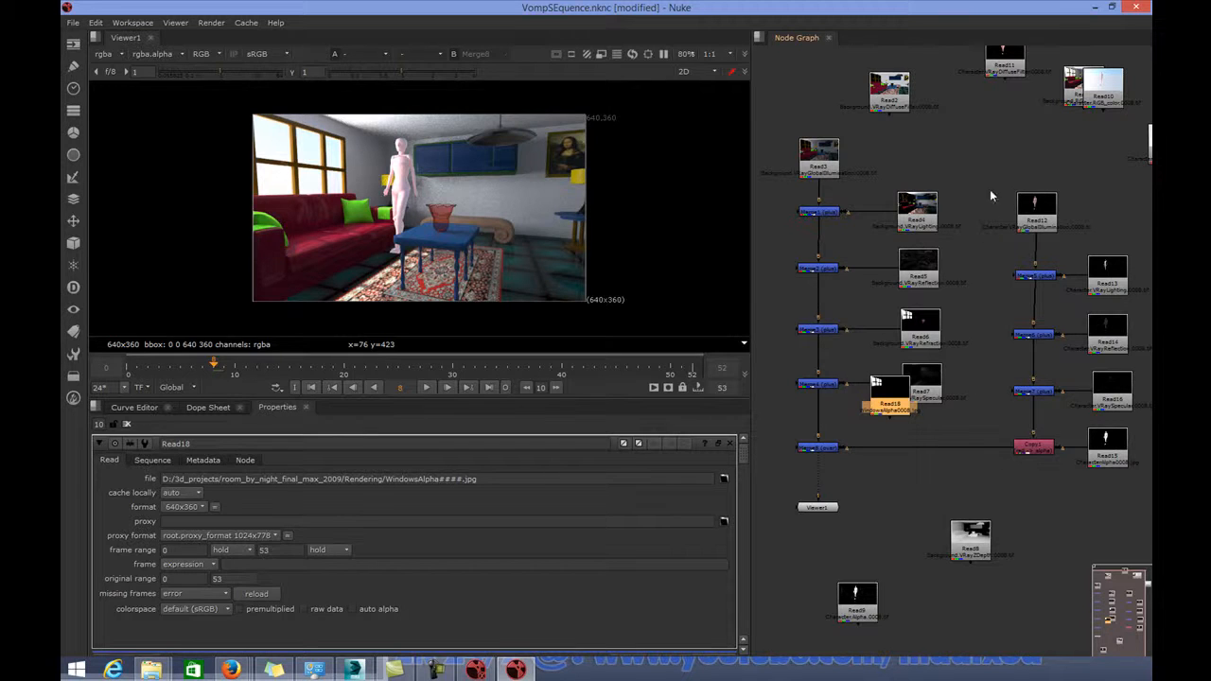
Move the Viewer1 node further below the last merge and place the WindowsAlpha read node beside the background merge chain.
drag(884, 398, 933, 493)
drag(817, 513, 815, 554)
scroll(775, 429, up, 3)
scroll(799, 432, down, 1)
middle_drag(826, 469, 931, 468)
drag(1104, 516, 837, 560)
Read NatureBackground.jpg into the comp and place its node next to Read3 at the head of the background chain.
click(73, 44)
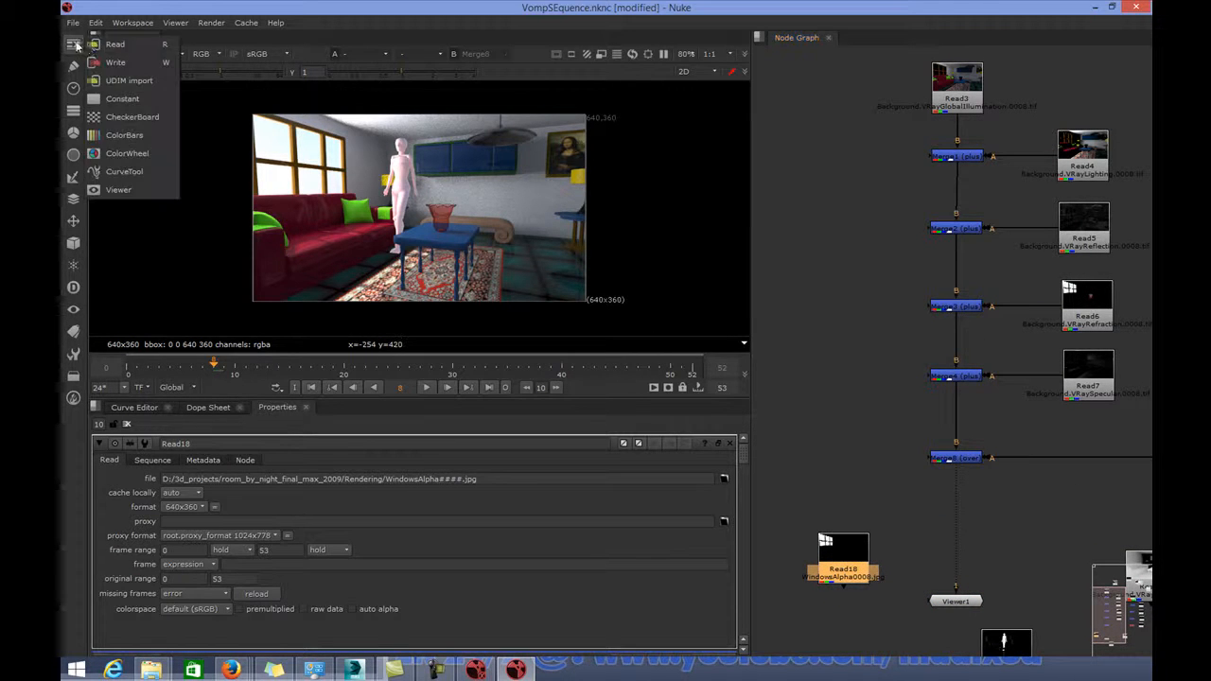
click(119, 46)
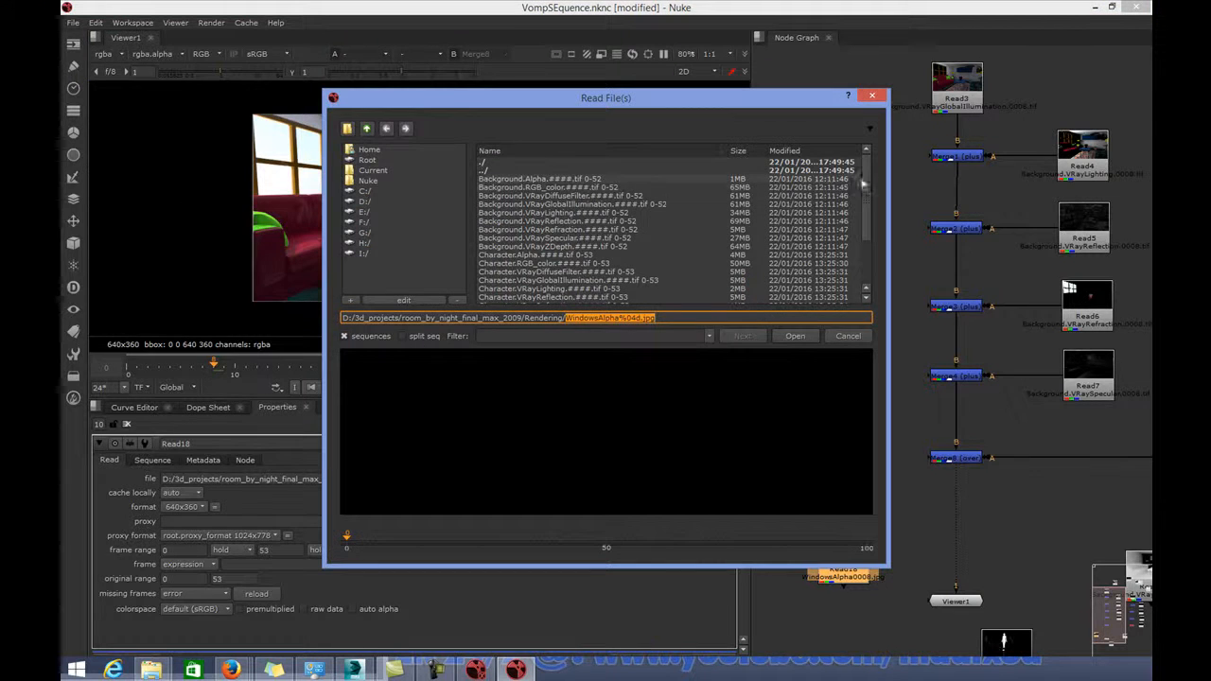
drag(866, 179, 868, 187)
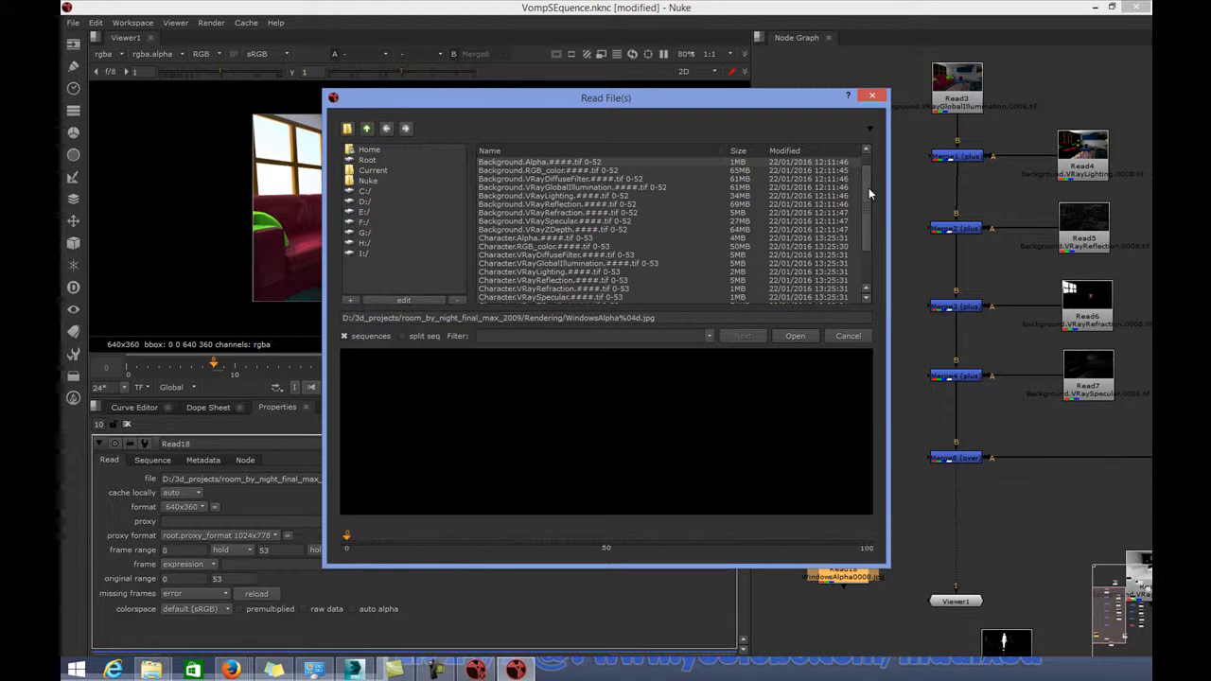
scroll(743, 263, down, 2)
click(530, 282)
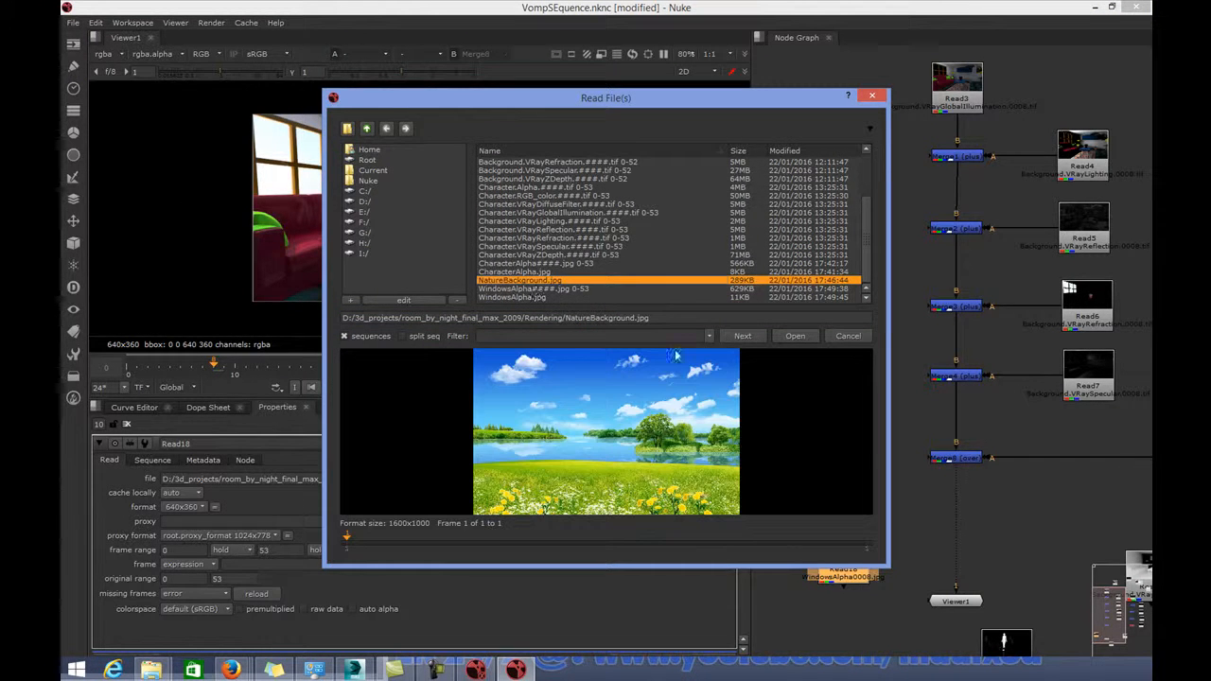
click(795, 336)
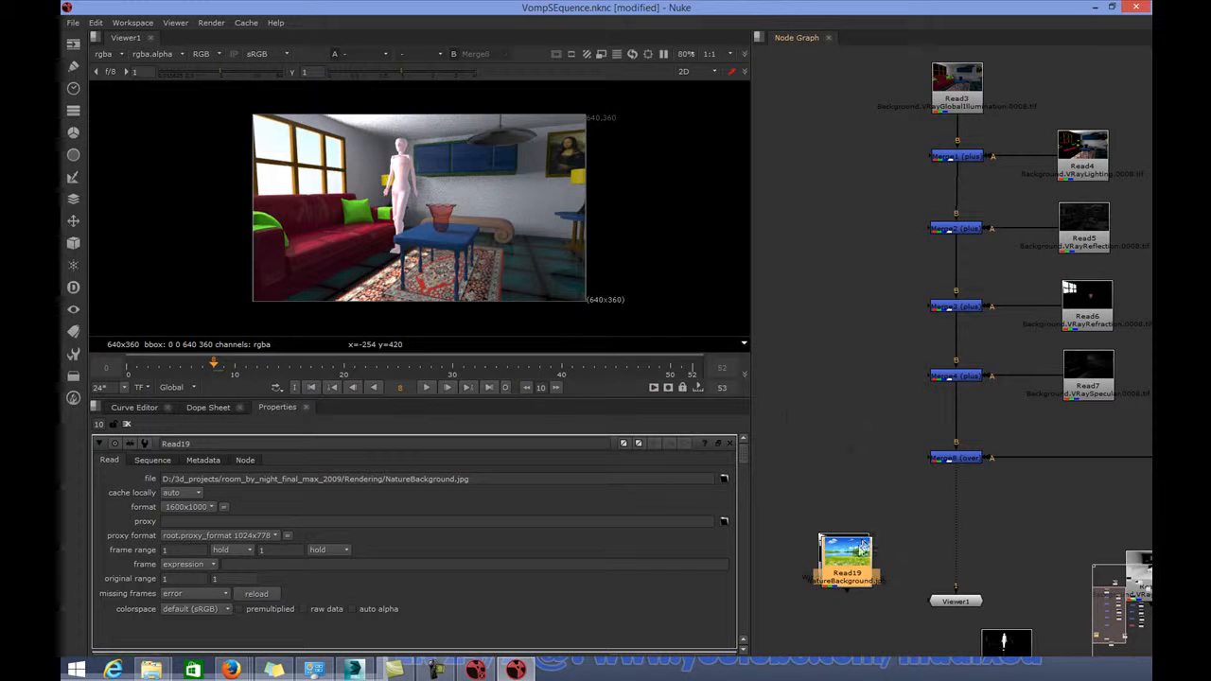
drag(839, 398, 799, 106)
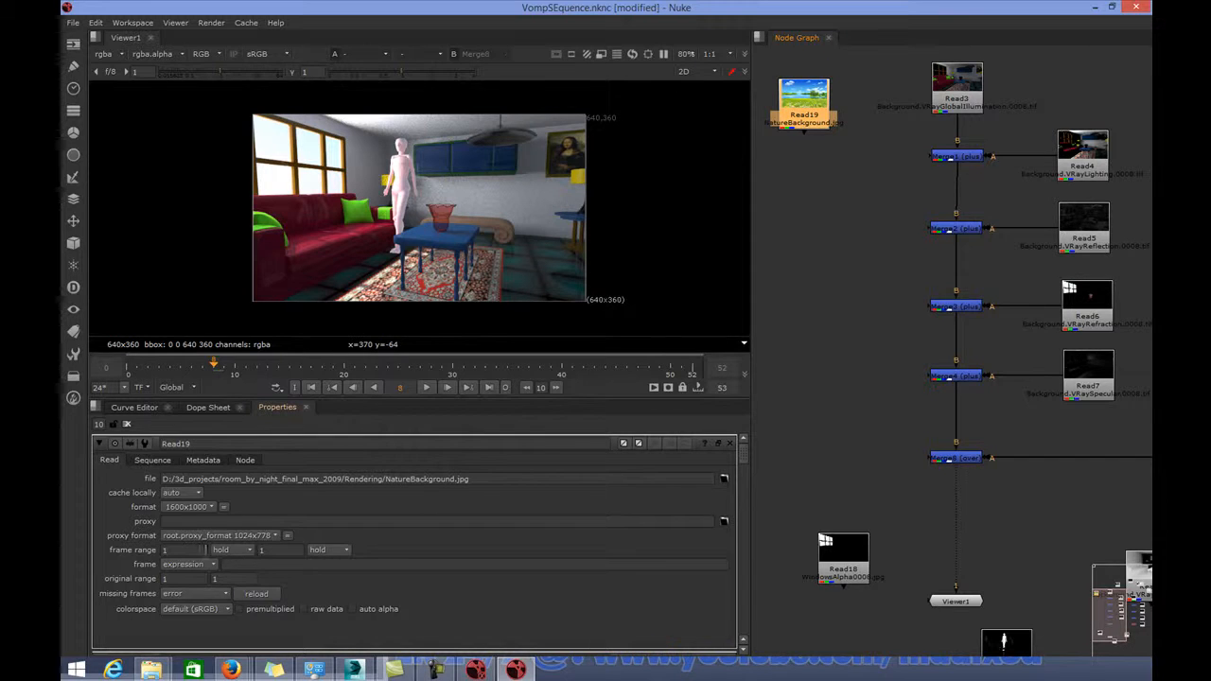
Add a Reformat node below the NatureBackground read node and set its output format to 640x360.
click(188, 507)
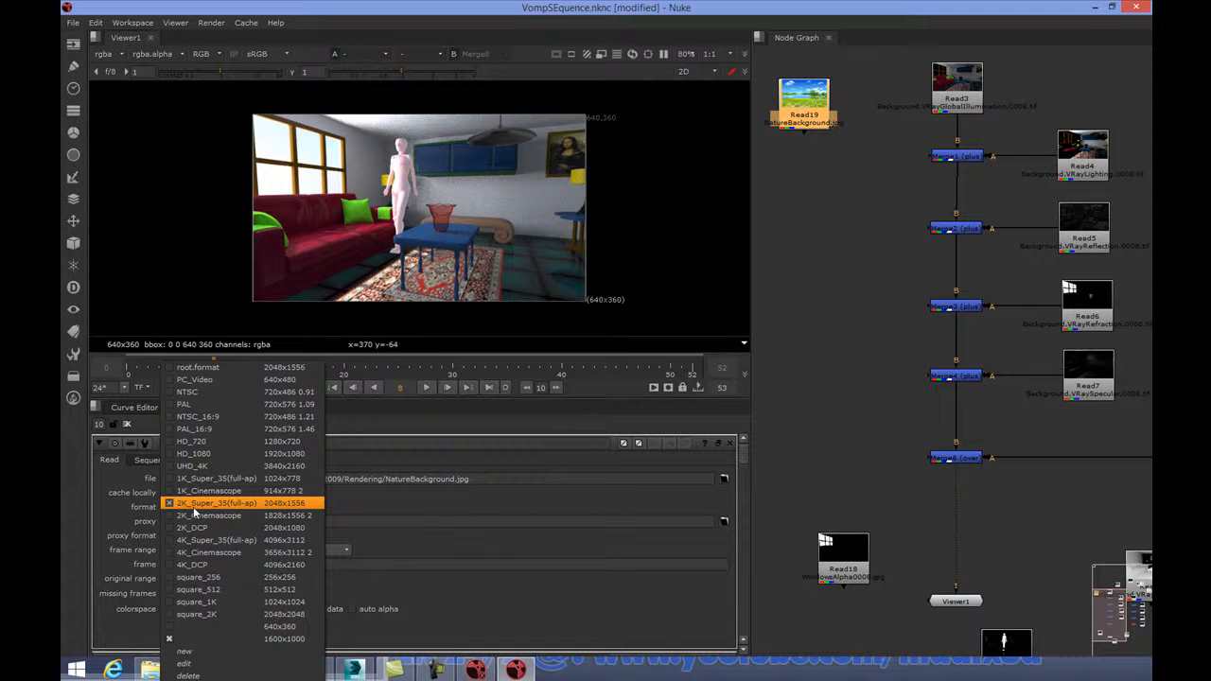
click(942, 278)
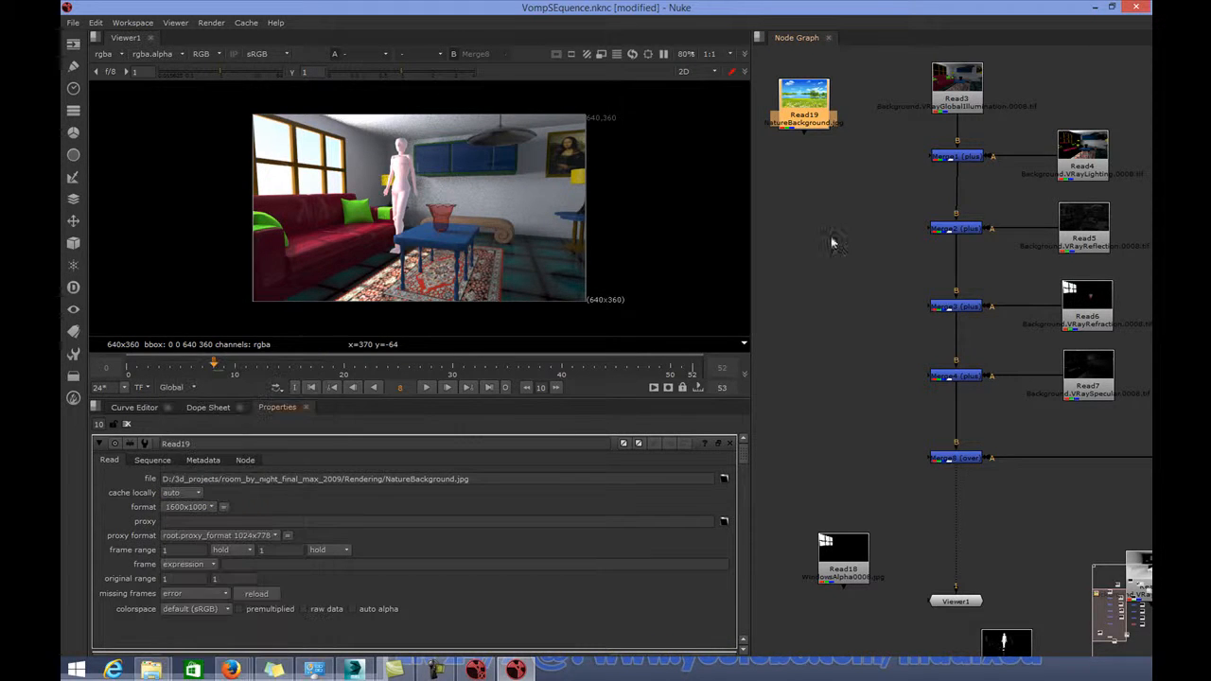
drag(807, 115, 808, 122)
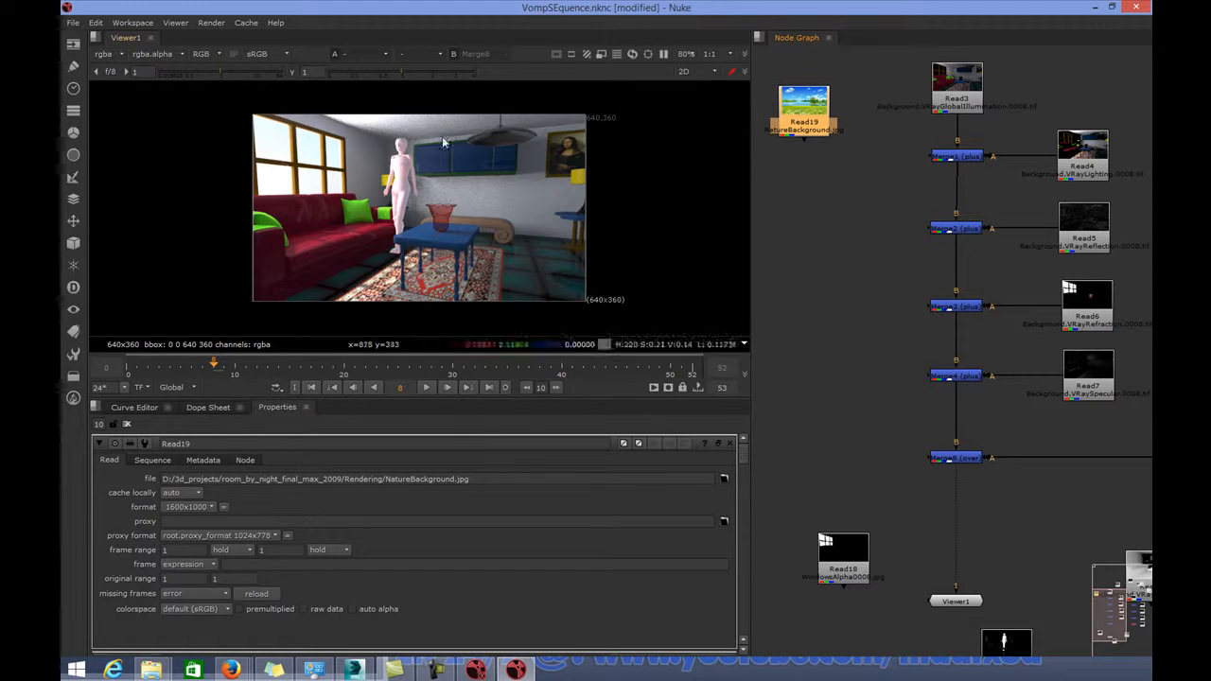
click(74, 222)
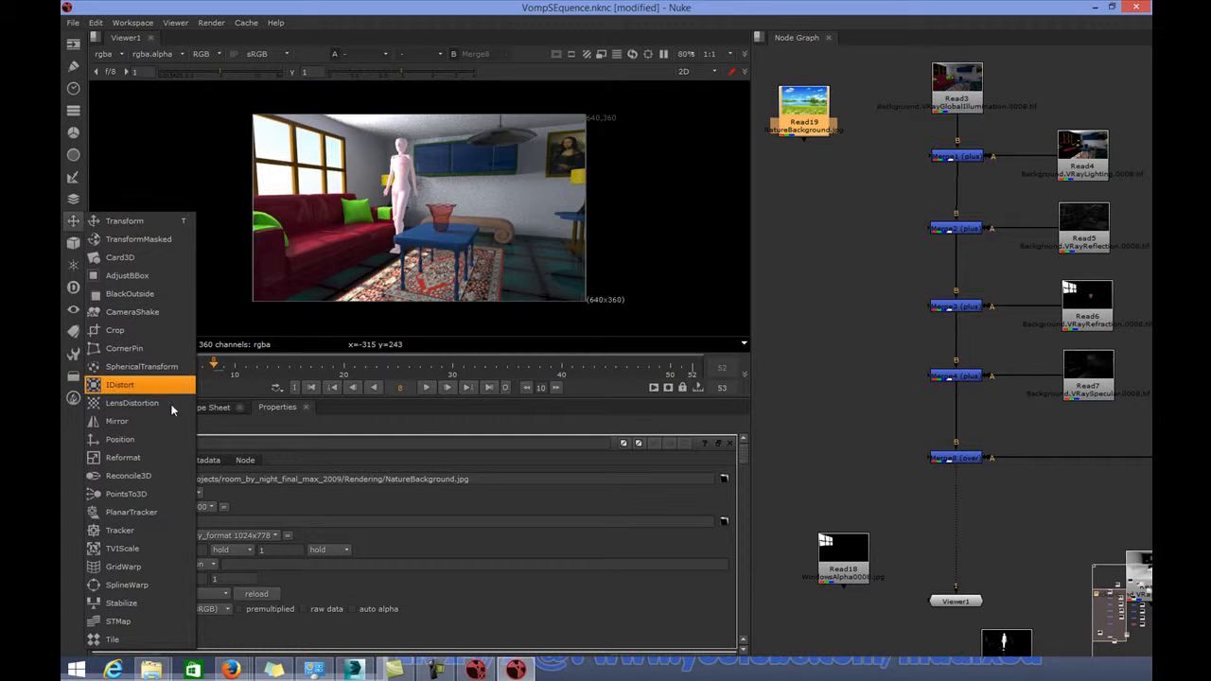
click(123, 458)
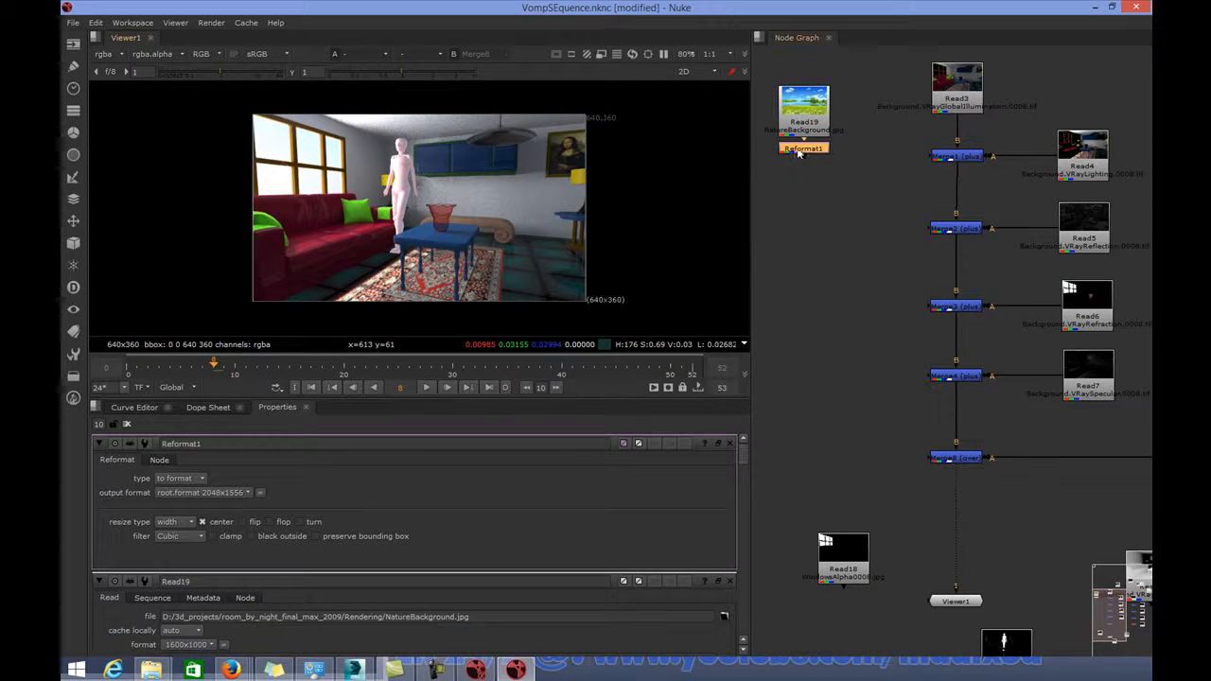
click(187, 493)
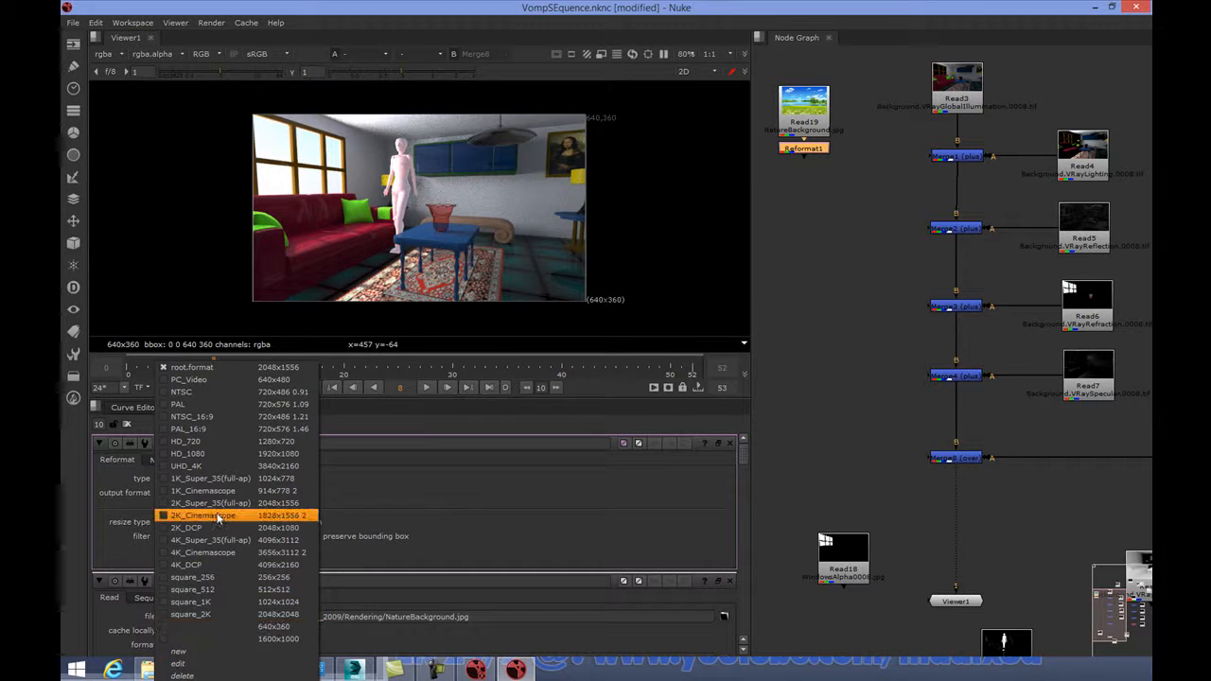
click(225, 627)
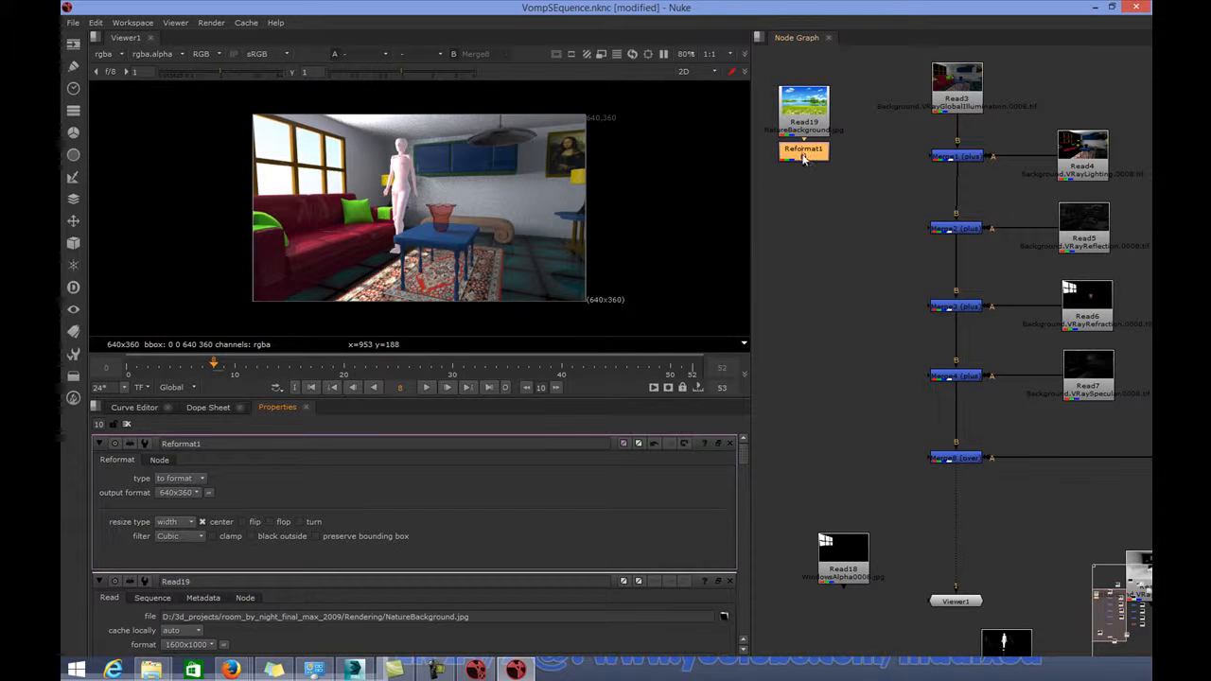
drag(802, 159, 802, 180)
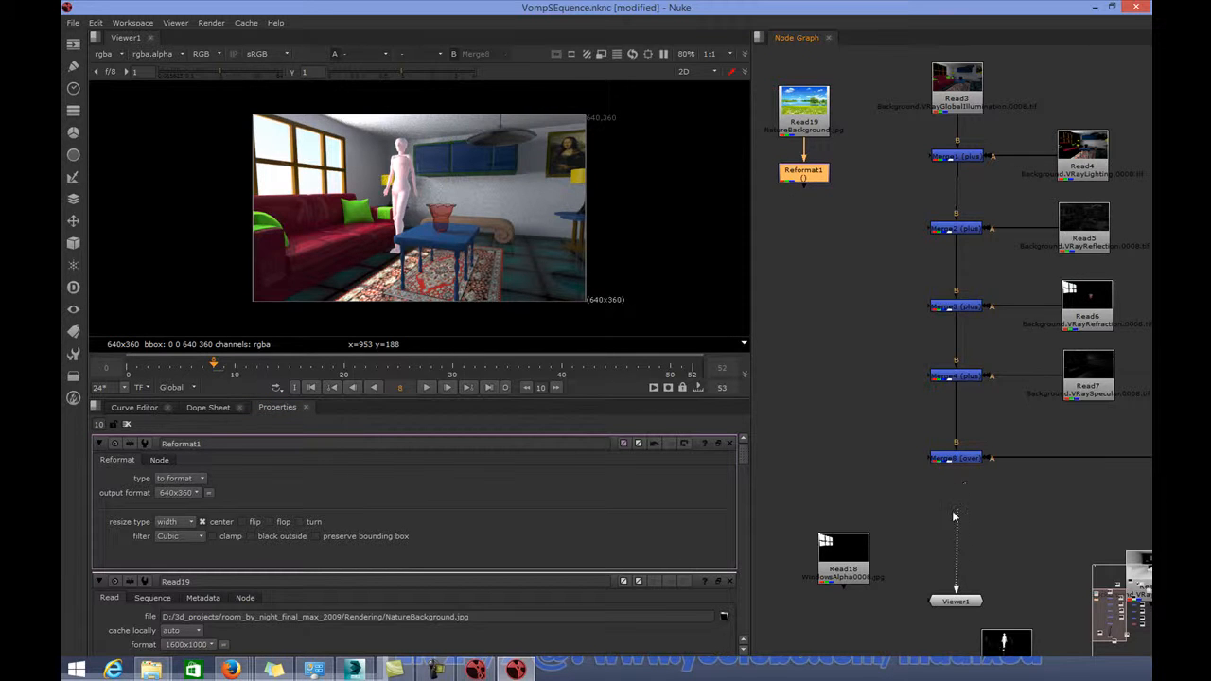
View the Reformat1 output with Viewer1 aligned beneath it, and move the WindowsAlpha read node just below Merge8.
key(1)
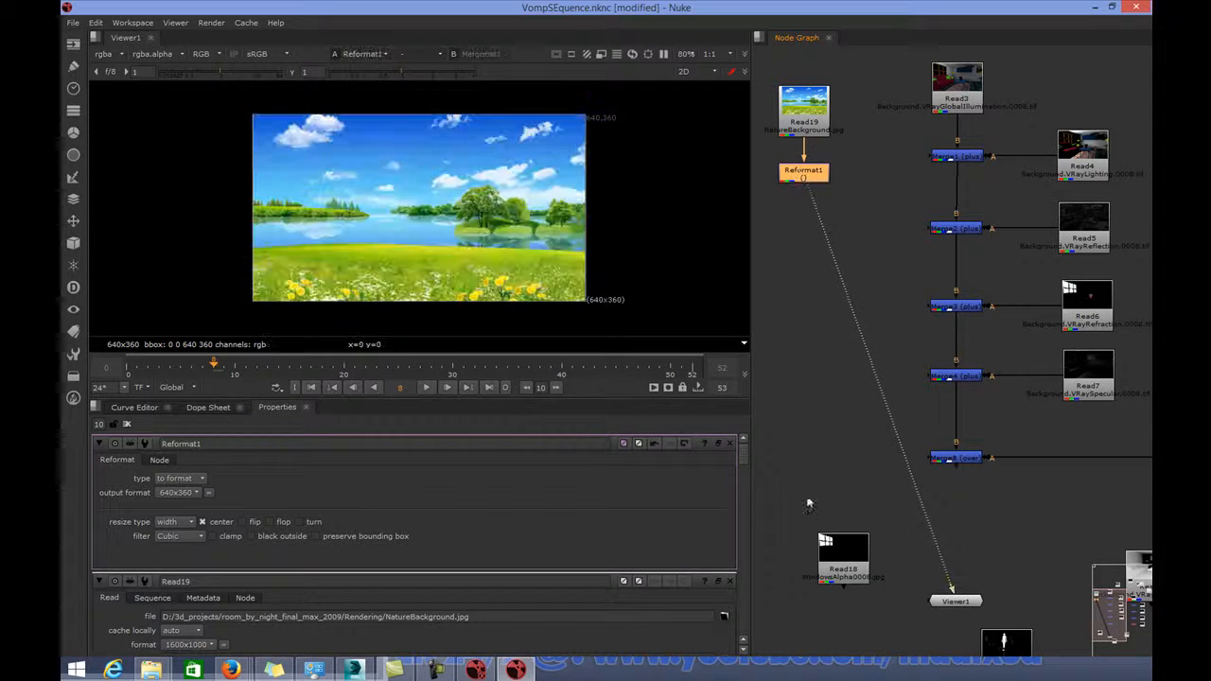
drag(849, 558, 821, 640)
drag(948, 601, 795, 575)
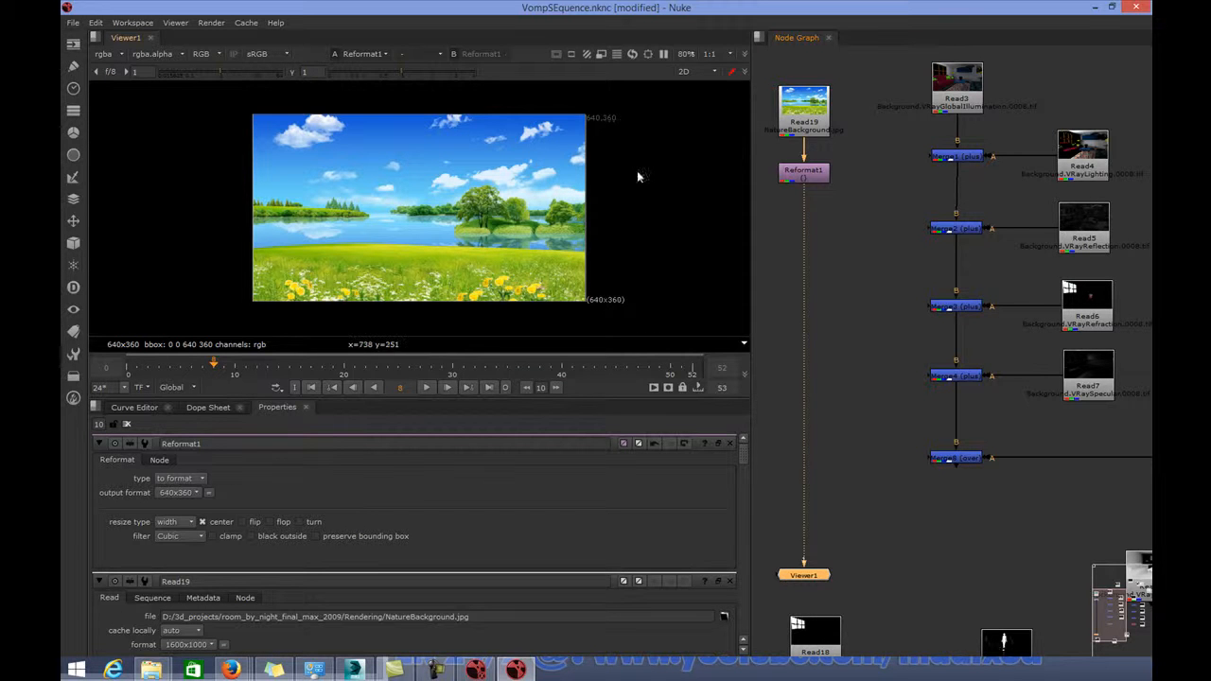
drag(806, 575, 806, 573)
drag(821, 634, 1053, 511)
Merge the Merge8 room composite over the reformatted background with a new Merge node between Reformat1 and Viewer1.
click(950, 463)
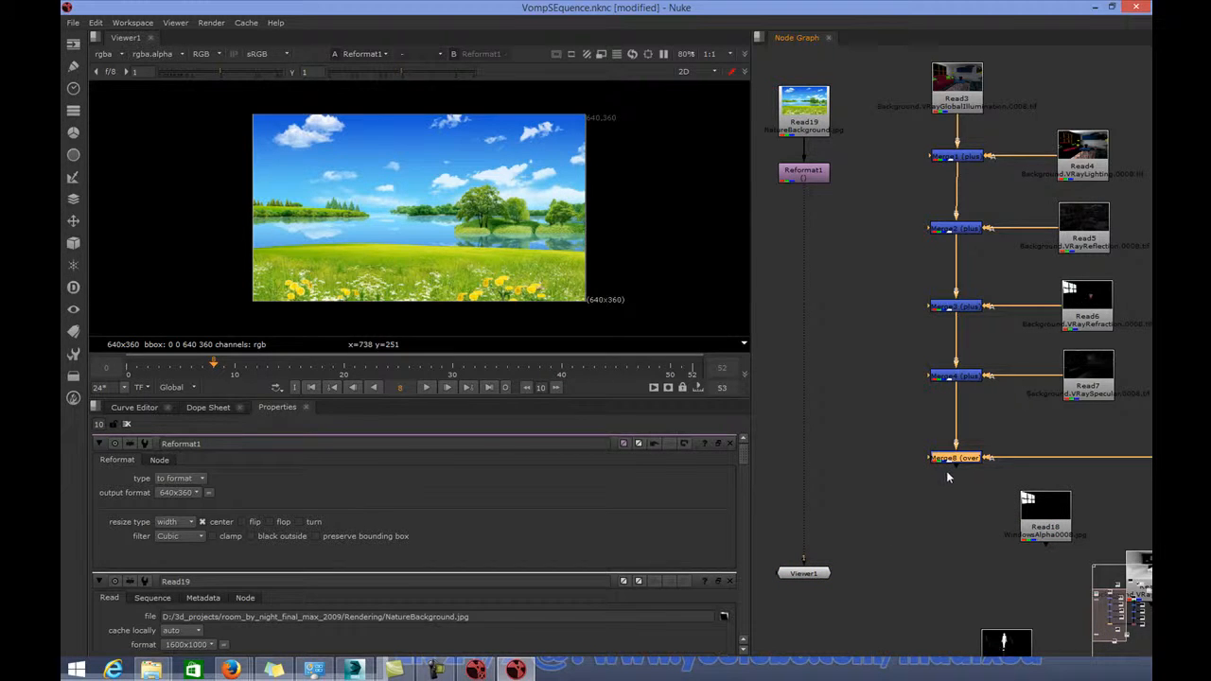
key(m)
drag(1021, 464, 804, 459)
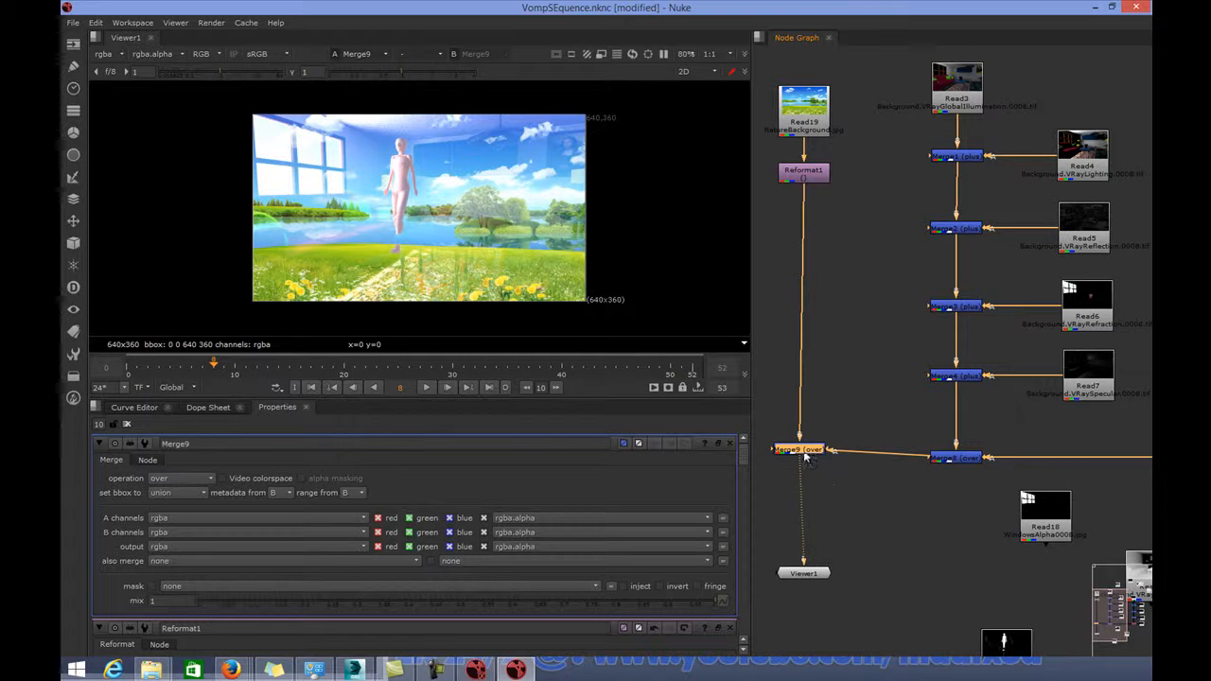
Set the Merge8 node's operation to matte.
scroll(900, 493, down, 2)
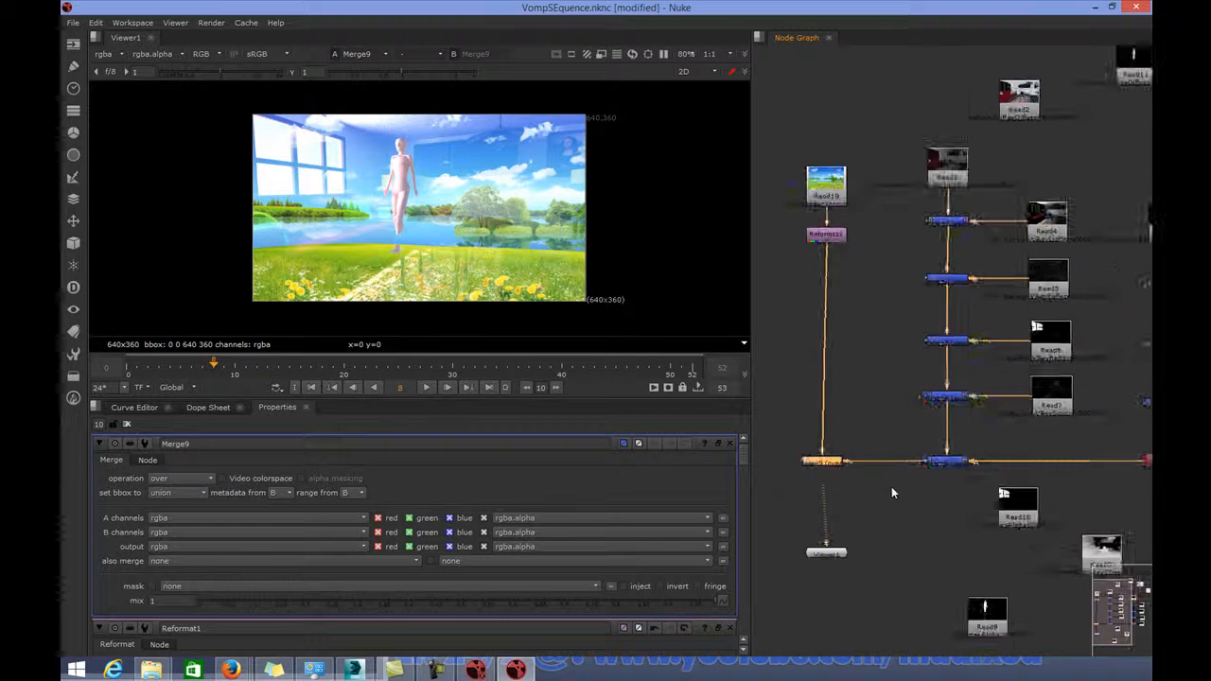
middle_drag(901, 492, 813, 491)
scroll(957, 491, up, 5)
scroll(957, 491, down, 2)
middle_drag(902, 490, 1135, 490)
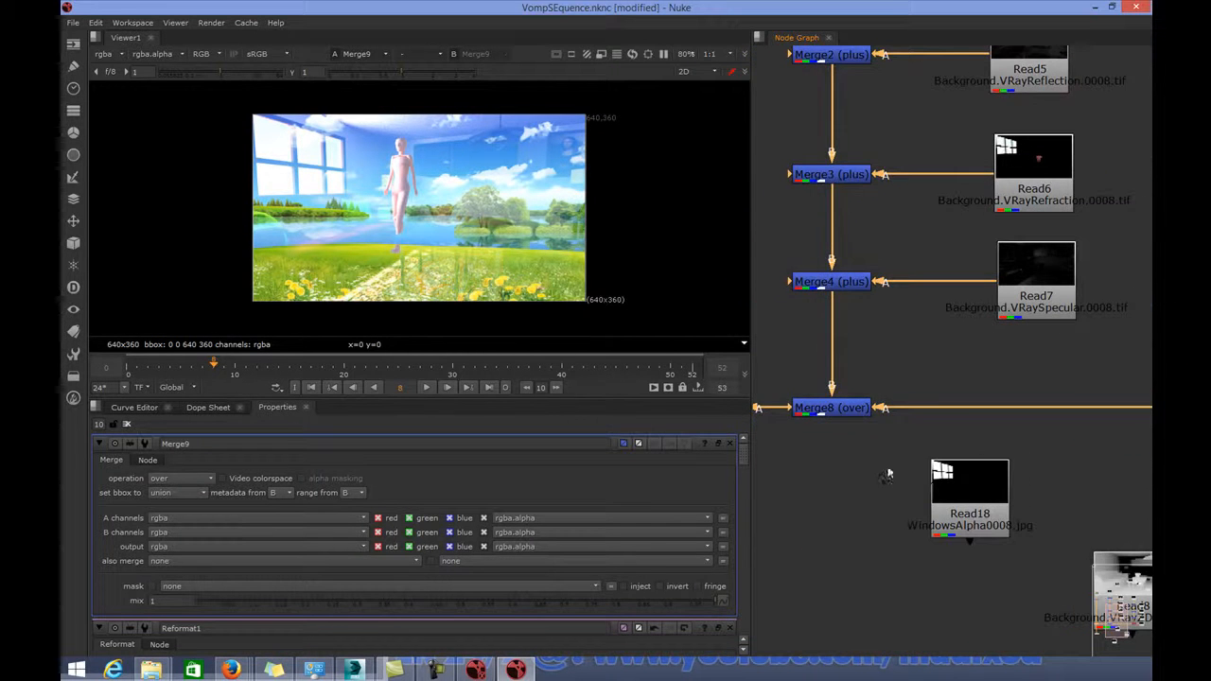
scroll(939, 473, up, 1)
scroll(857, 477, down, 3)
scroll(934, 490, up, 1)
middle_drag(934, 492, 978, 489)
click(948, 423)
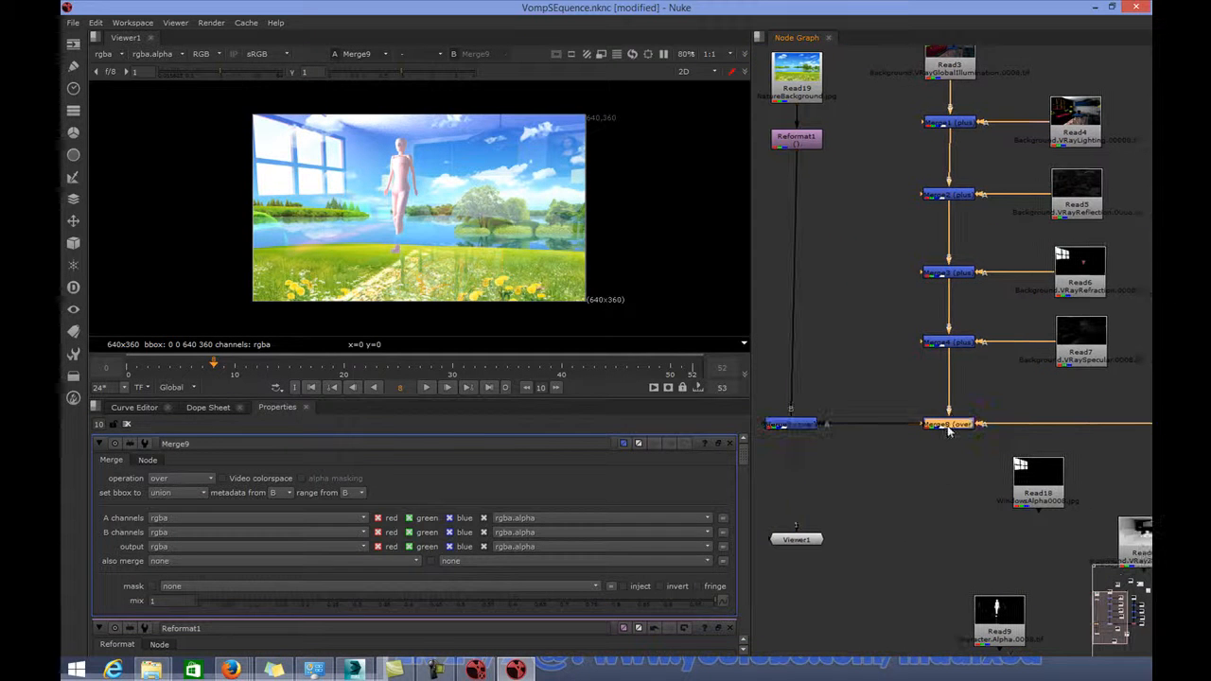
click(166, 483)
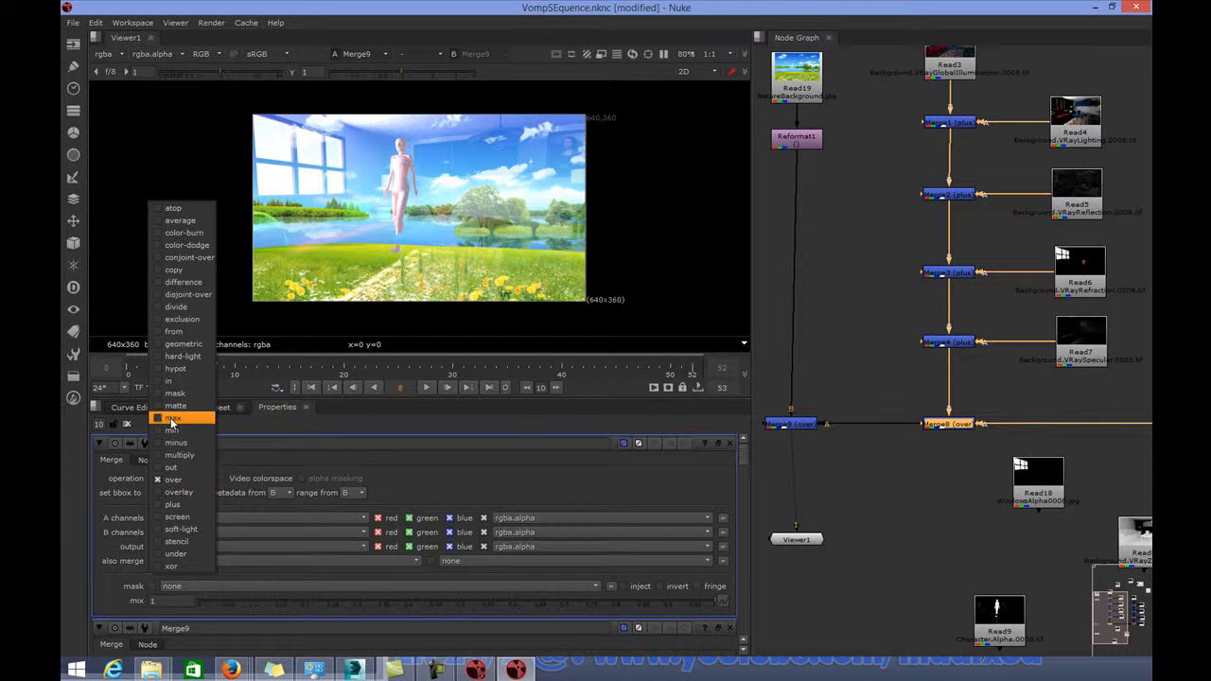
click(175, 404)
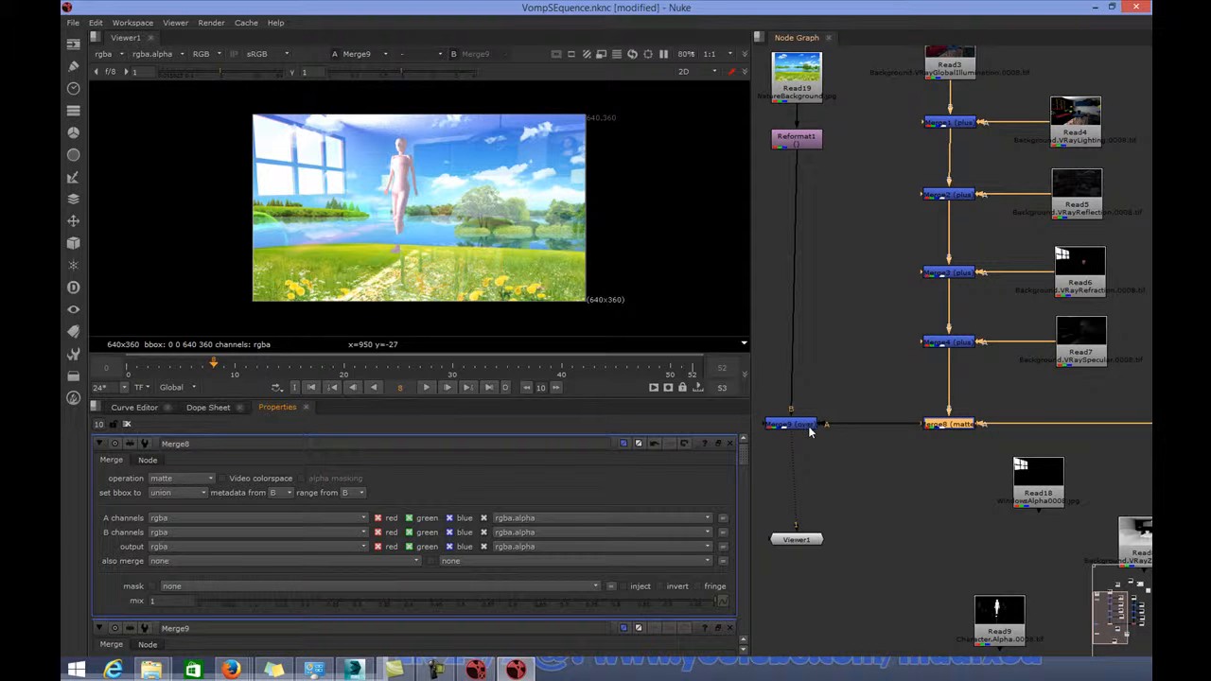
Align Merge9 under Reformat1 and set its operation to matte.
middle_drag(826, 441, 922, 457)
drag(899, 444, 911, 442)
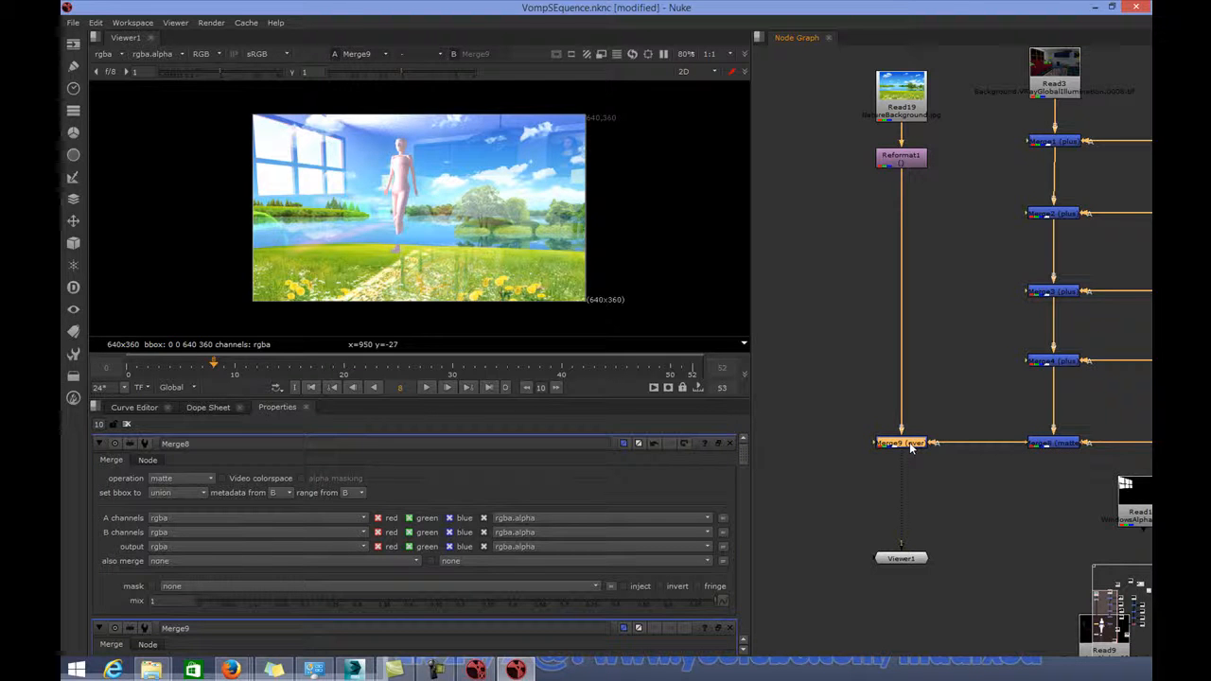
double_click(906, 447)
click(175, 479)
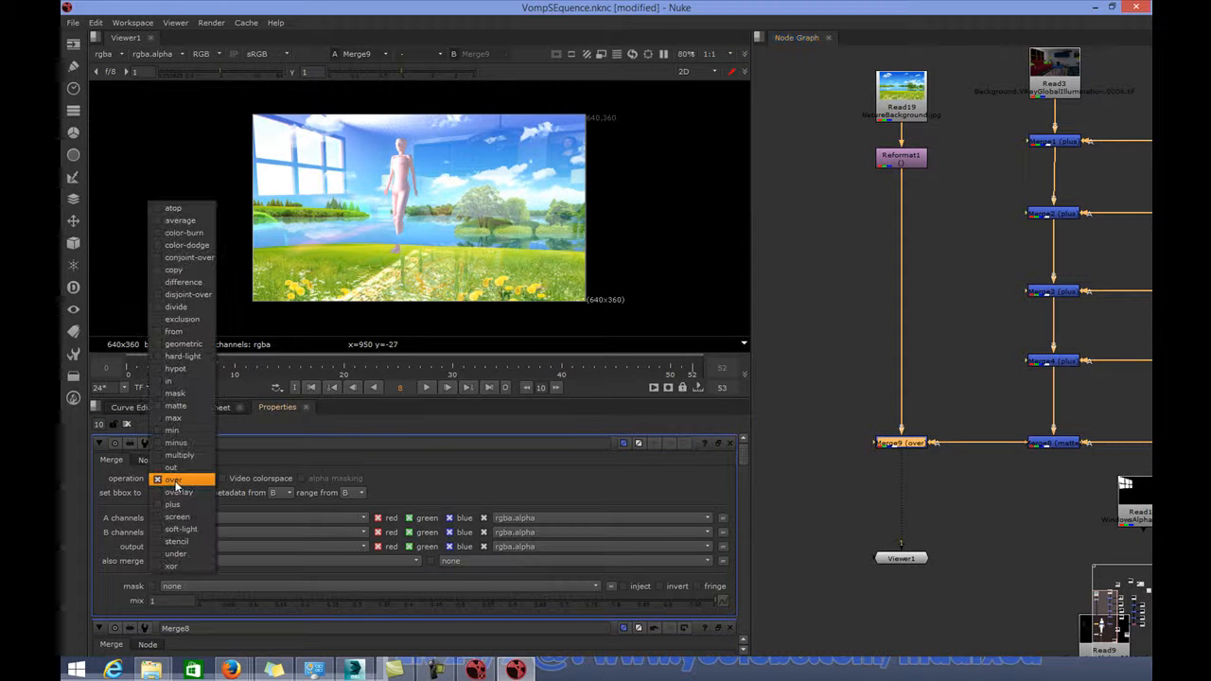
click(176, 404)
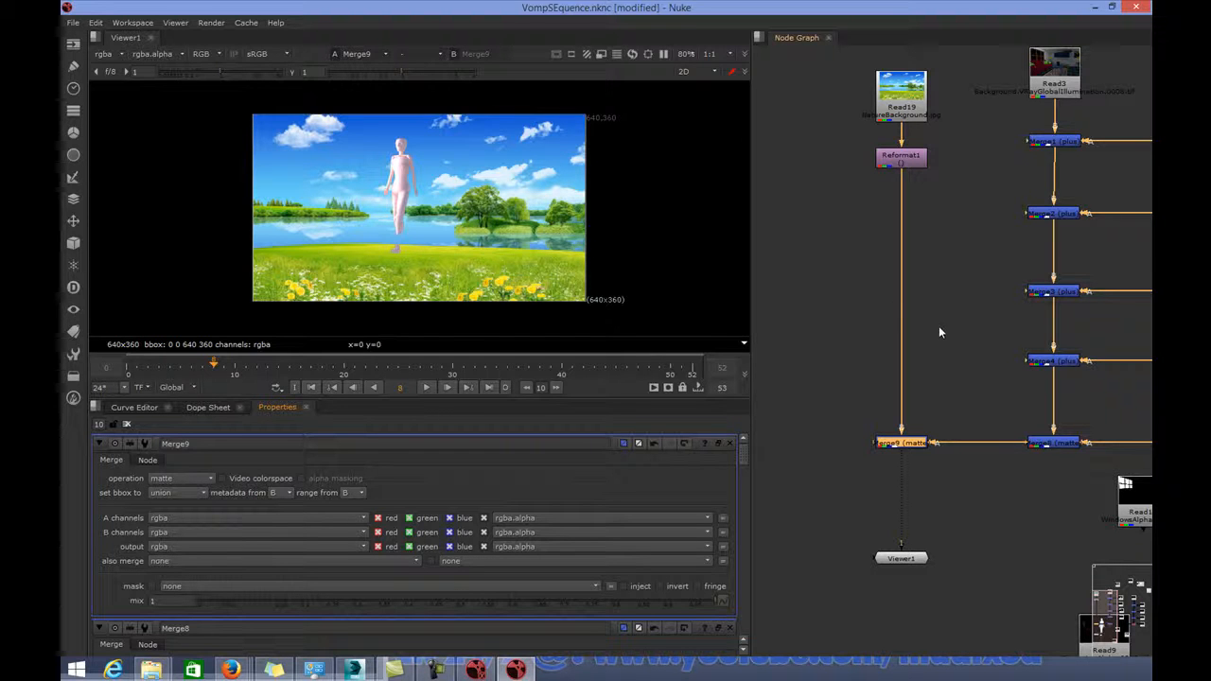
Insert a Copy node between Merge8 and Merge9, with the WindowsAlpha read node feeding its A input from directly below.
middle_drag(952, 340, 892, 340)
drag(1031, 480, 968, 492)
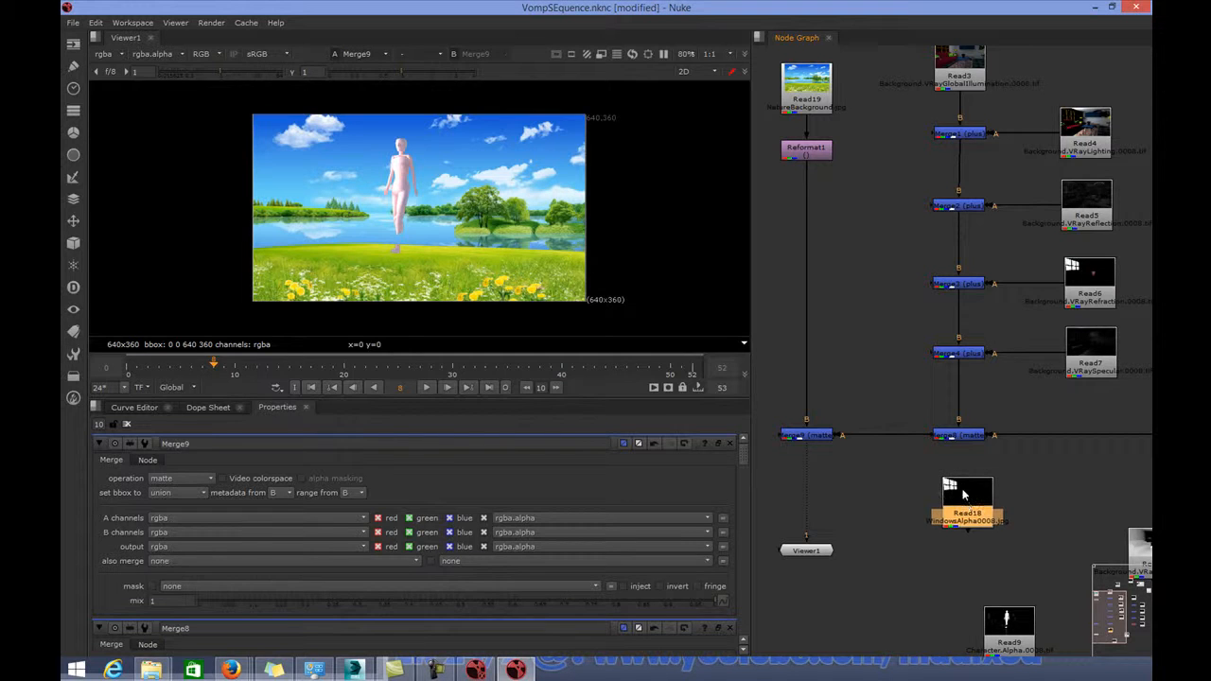
click(958, 436)
click(812, 441)
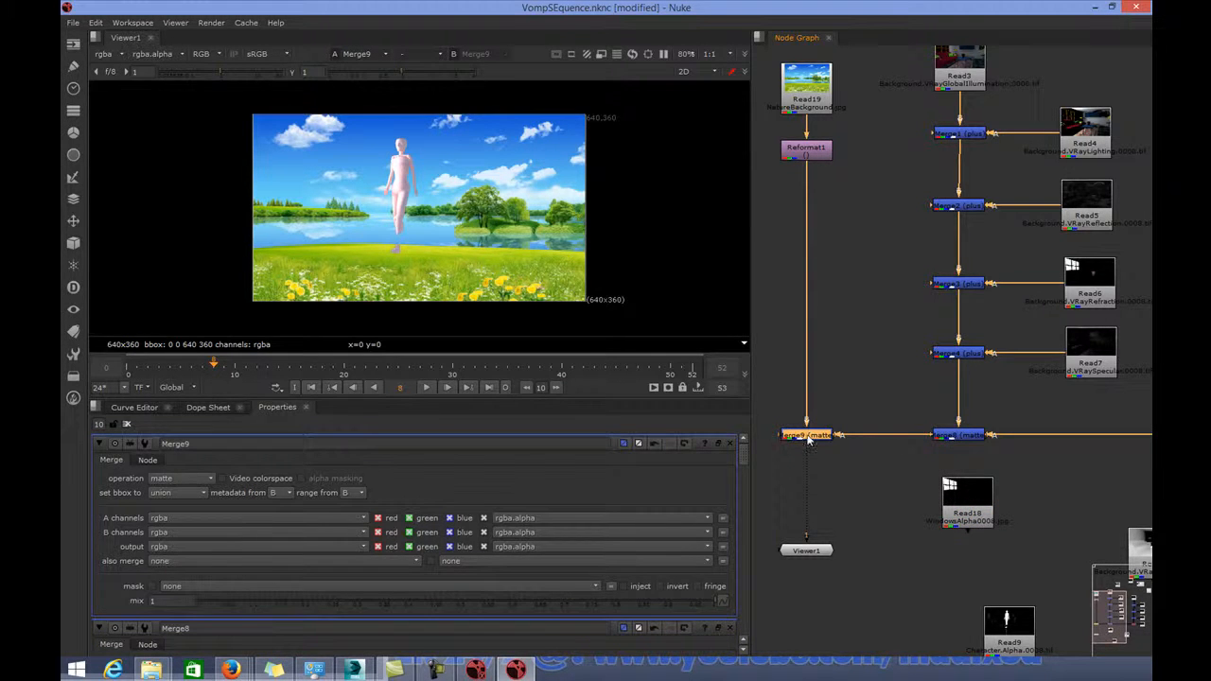
click(966, 494)
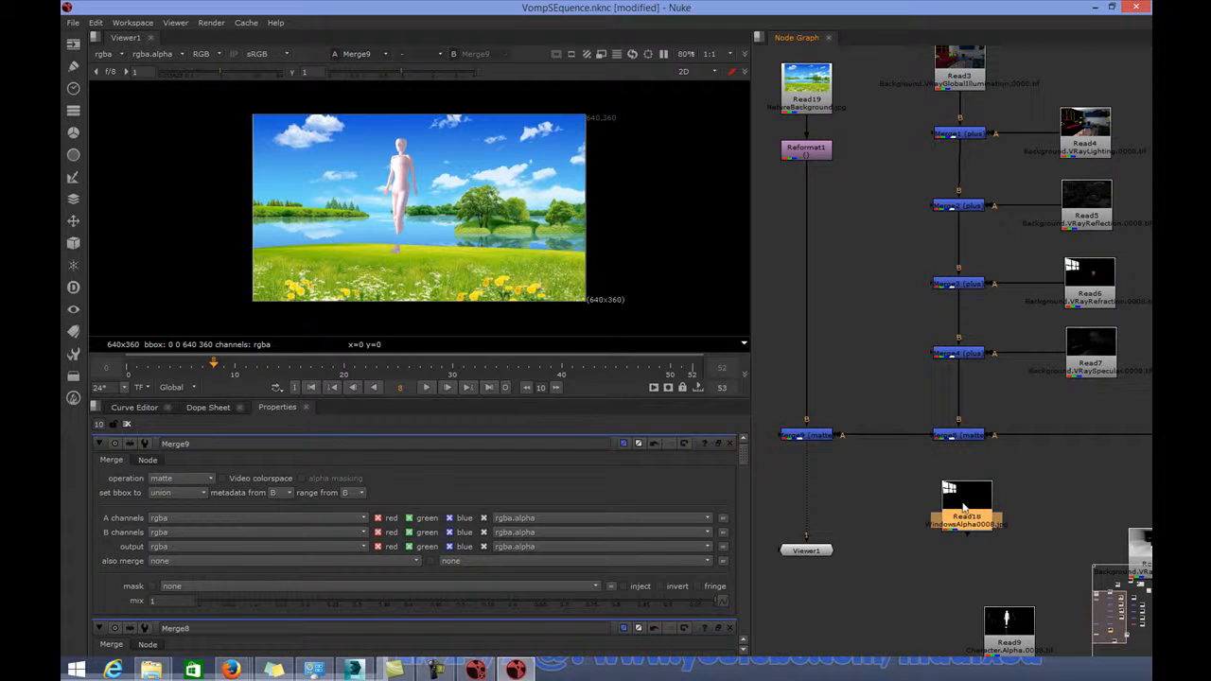
key(k)
drag(1029, 500, 893, 433)
drag(972, 506, 939, 511)
drag(892, 444, 888, 442)
drag(935, 509, 887, 507)
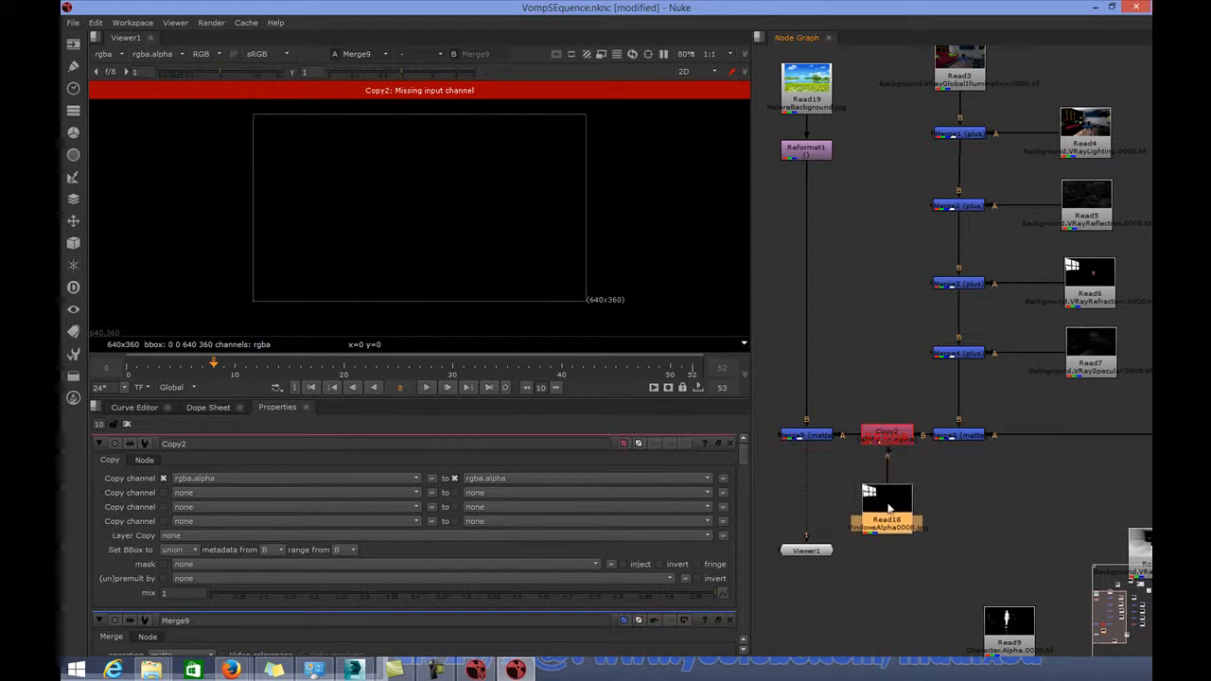
Set the Copy2 node to copy rgba.red to rgba.alpha and check the composite at frame 45.
click(225, 478)
click(216, 504)
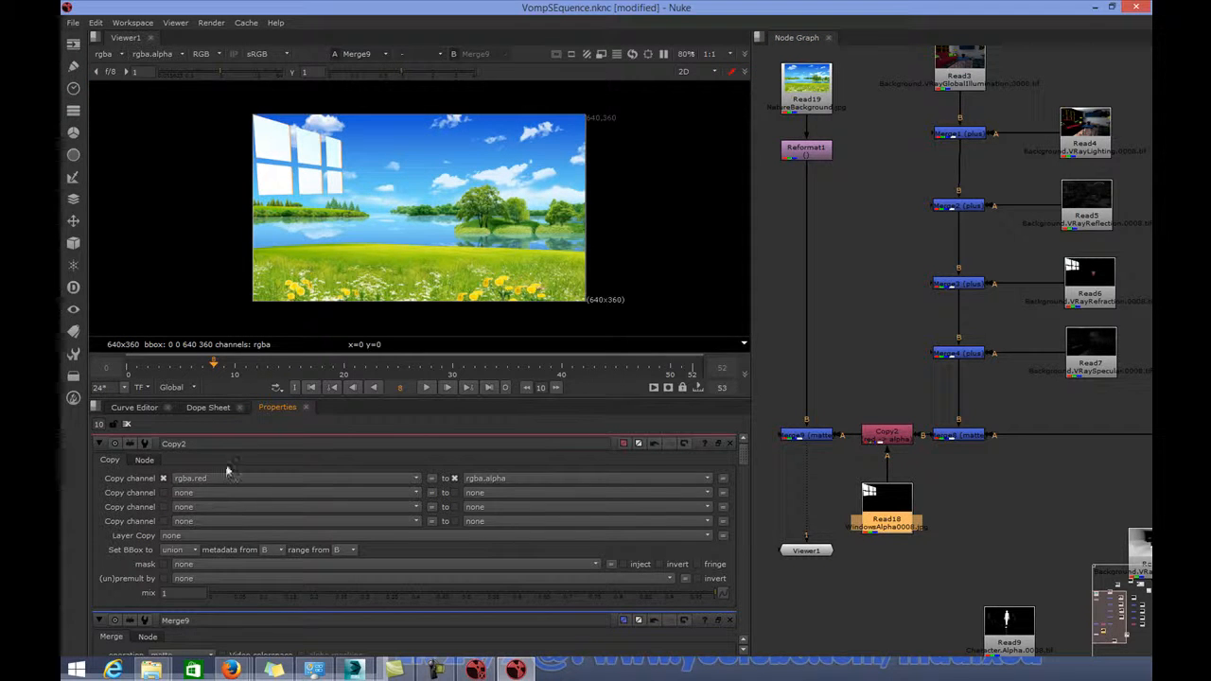
drag(214, 367, 615, 369)
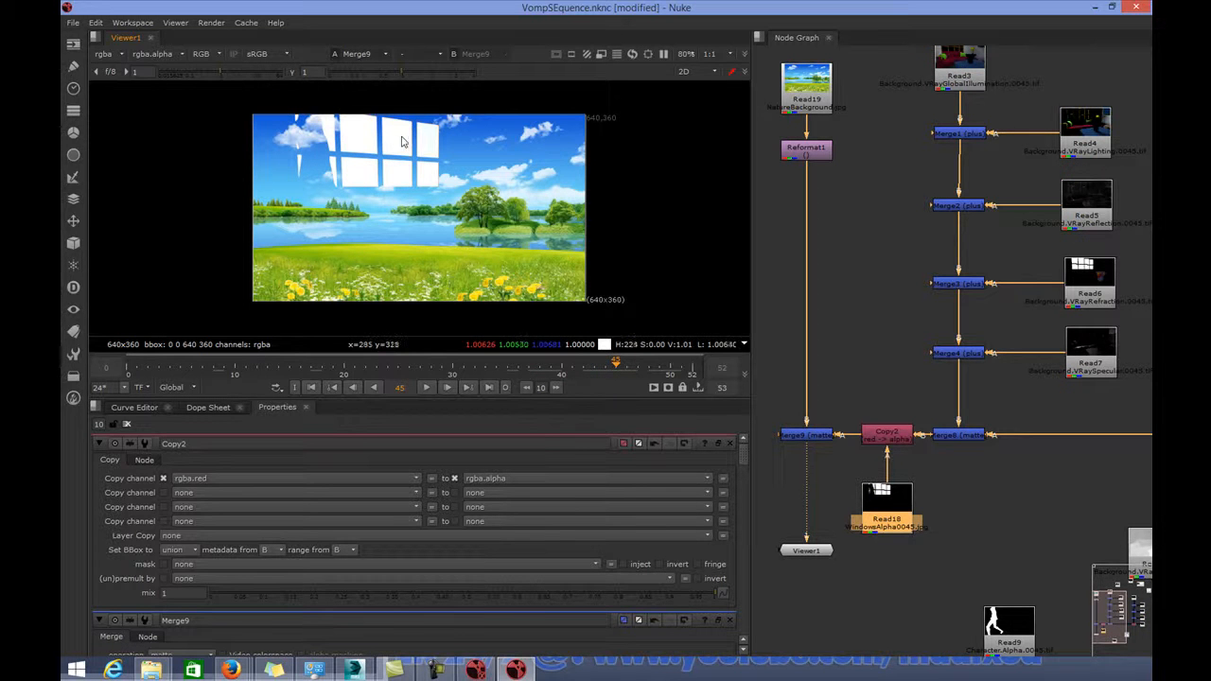
Move the WindowsAlpha read node further below Copy2 and add an Invert node to it.
drag(887, 508, 889, 572)
double_click(889, 567)
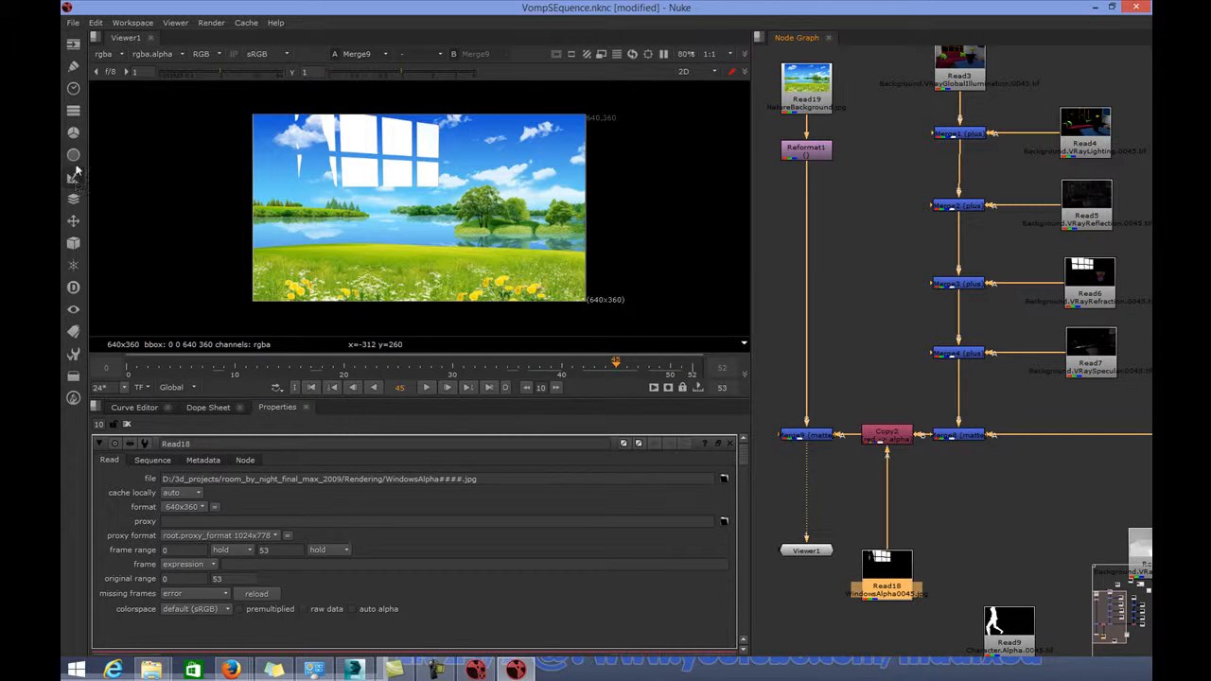
click(74, 135)
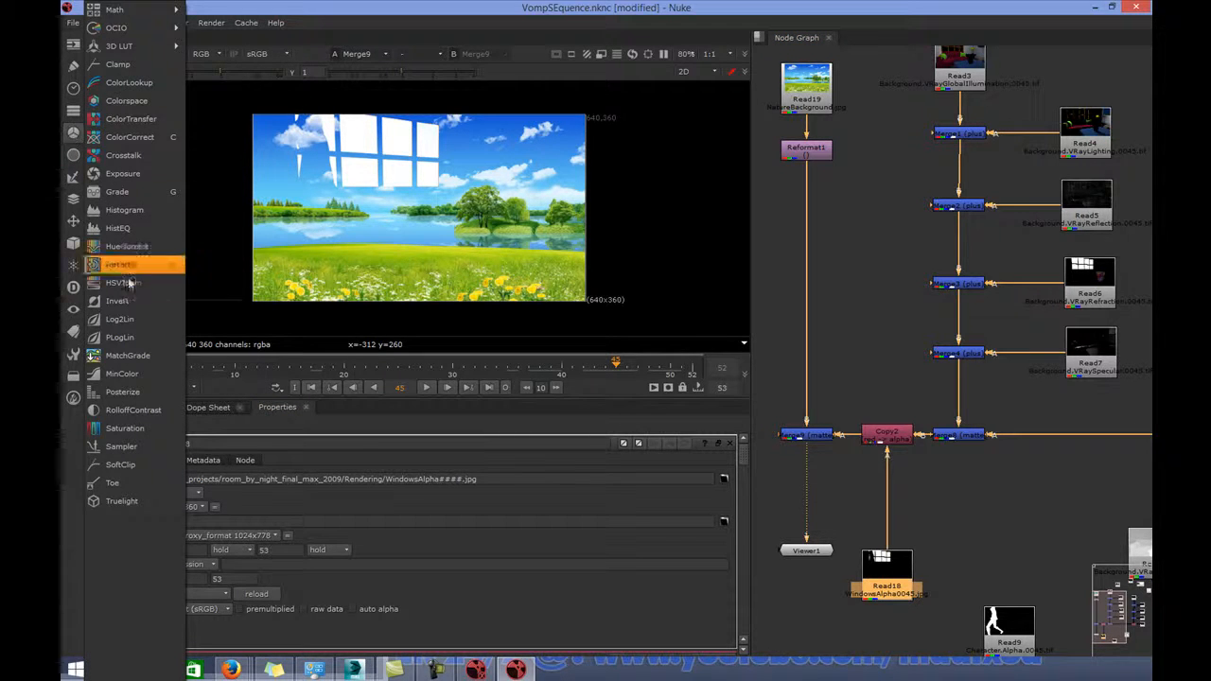
click(113, 305)
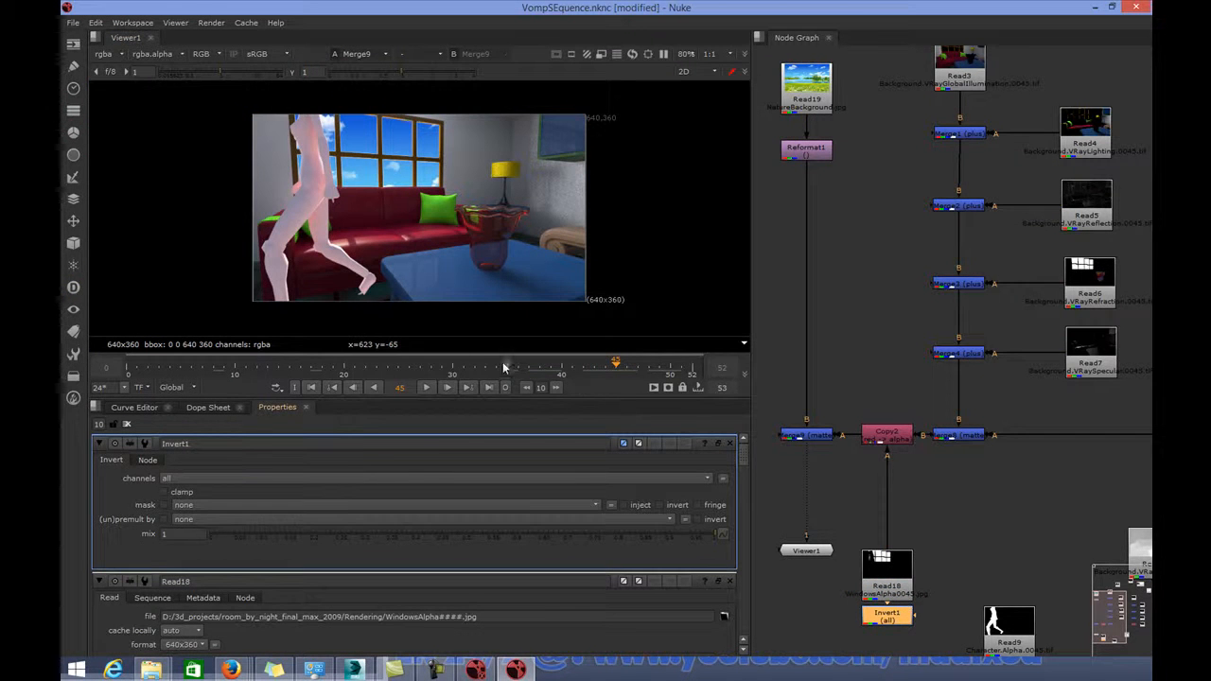
Scrub the composite back to frame 6 and play it to check the nature background behind the windows.
drag(498, 366, 192, 413)
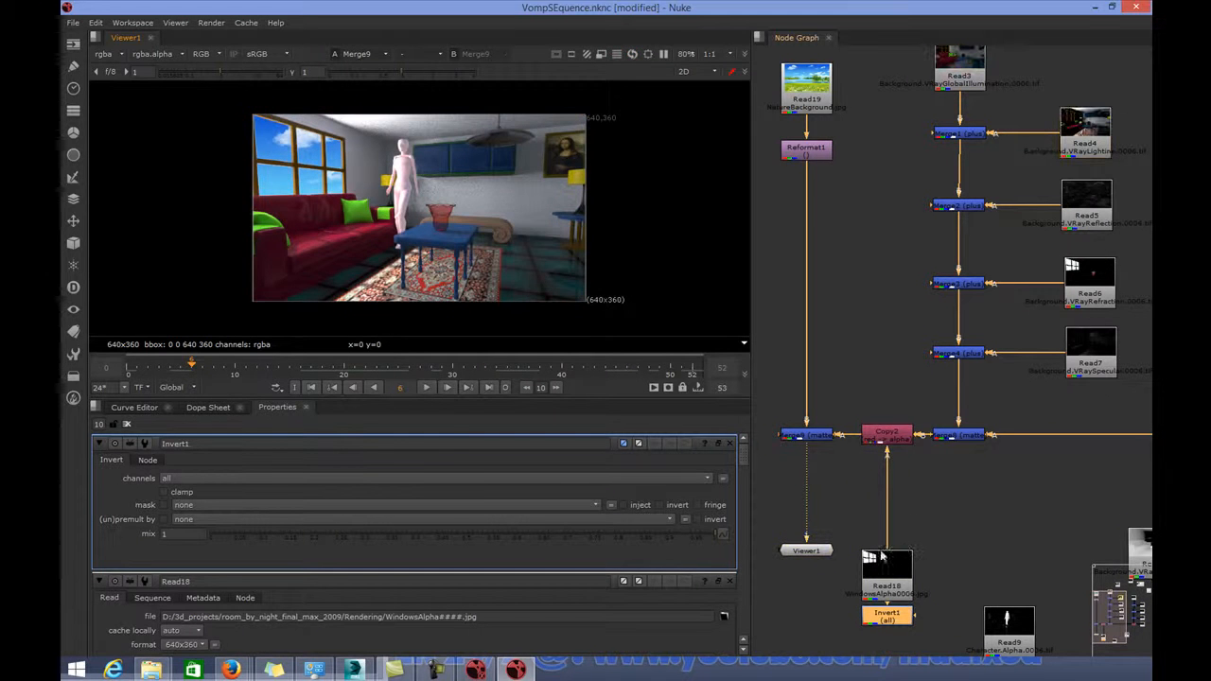
click(810, 87)
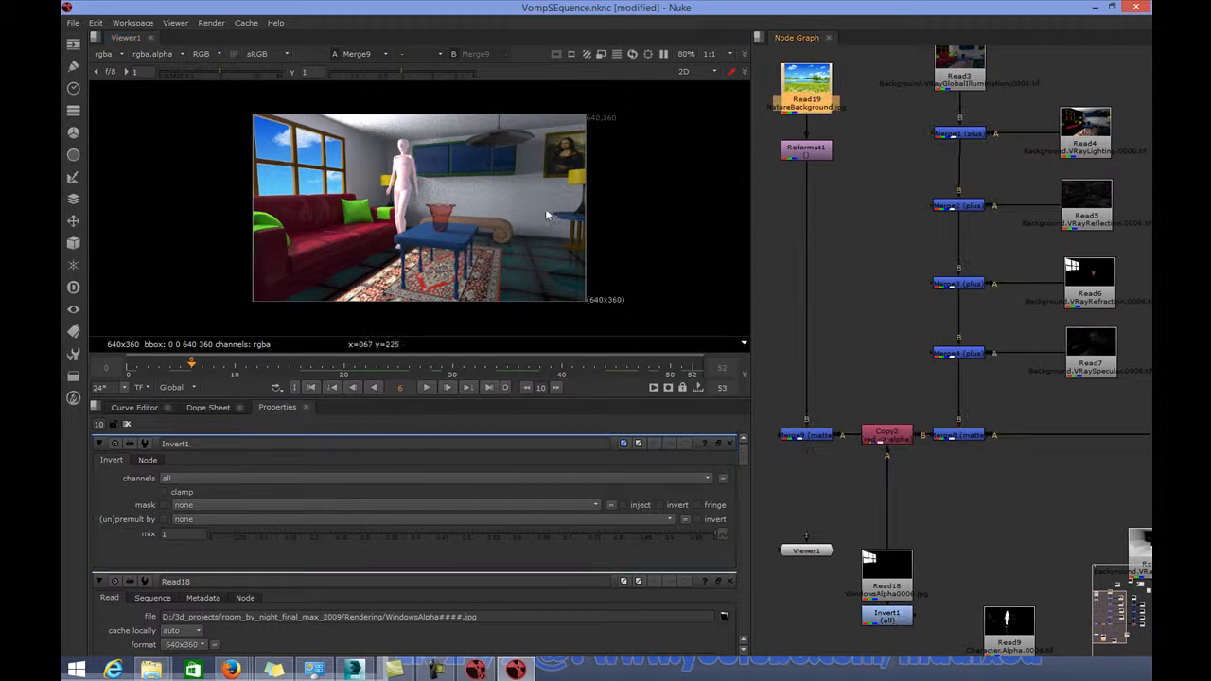
click(429, 388)
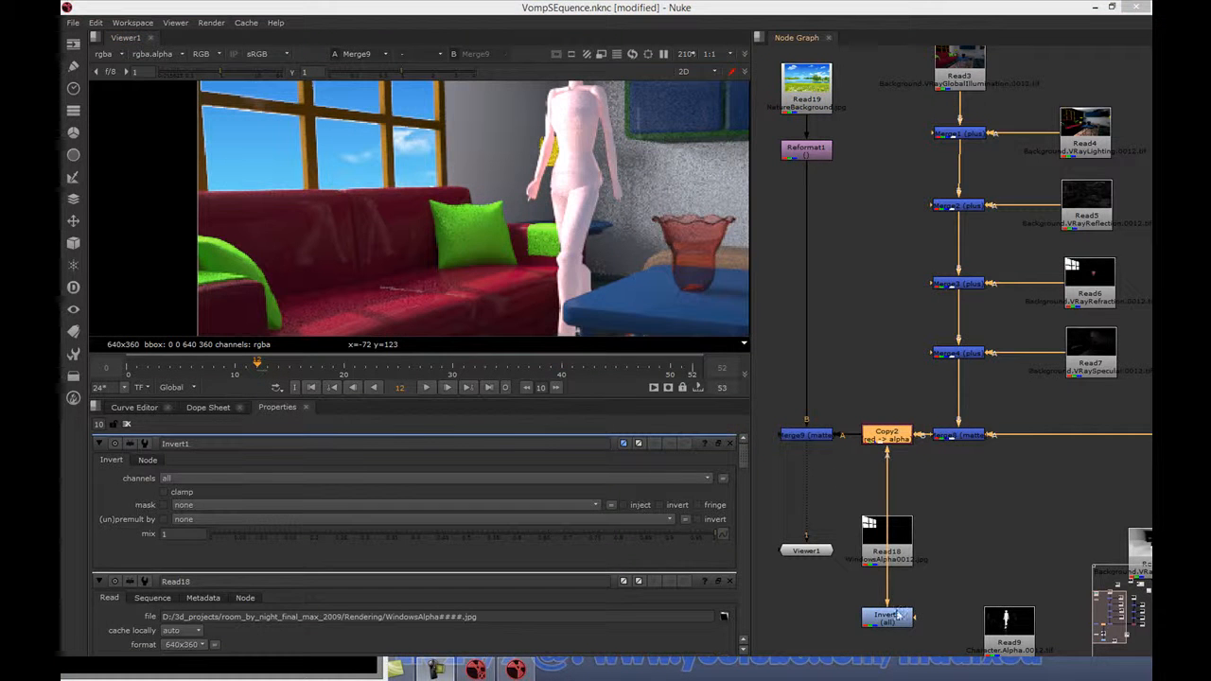
Position Invert1 between Copy2 and the WindowsAlpha read node, and inspect the window edges up close in the viewer.
drag(889, 622, 867, 501)
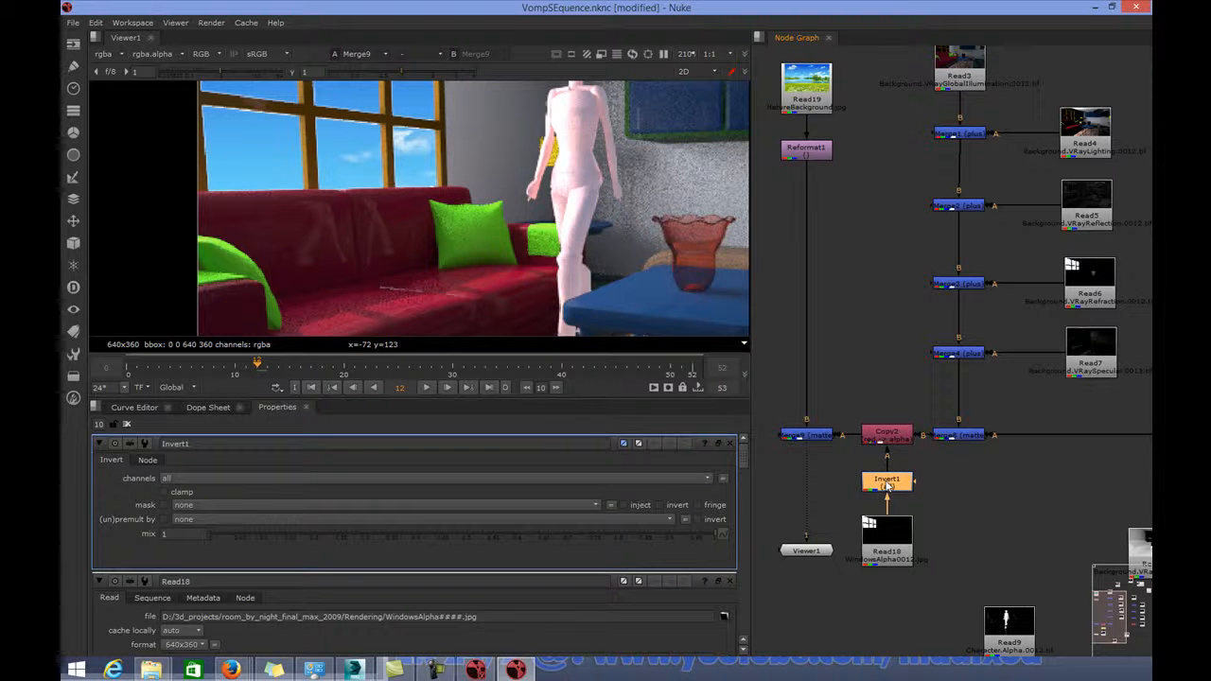
click(887, 537)
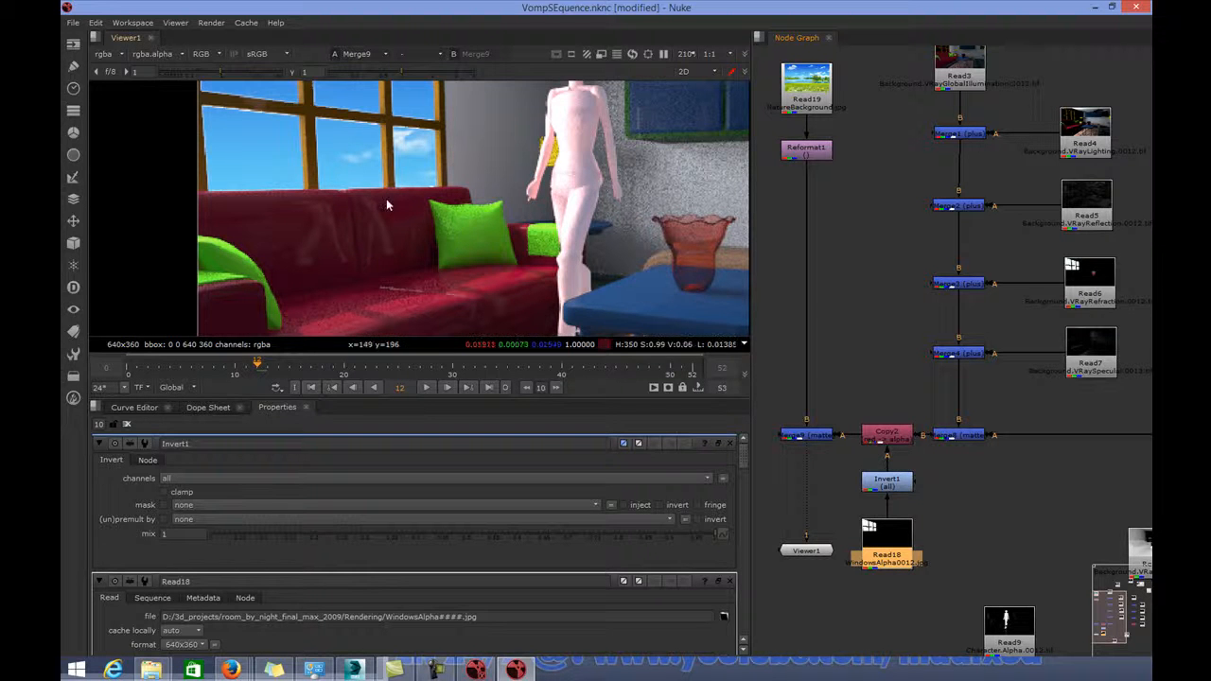
scroll(397, 204, up, 4)
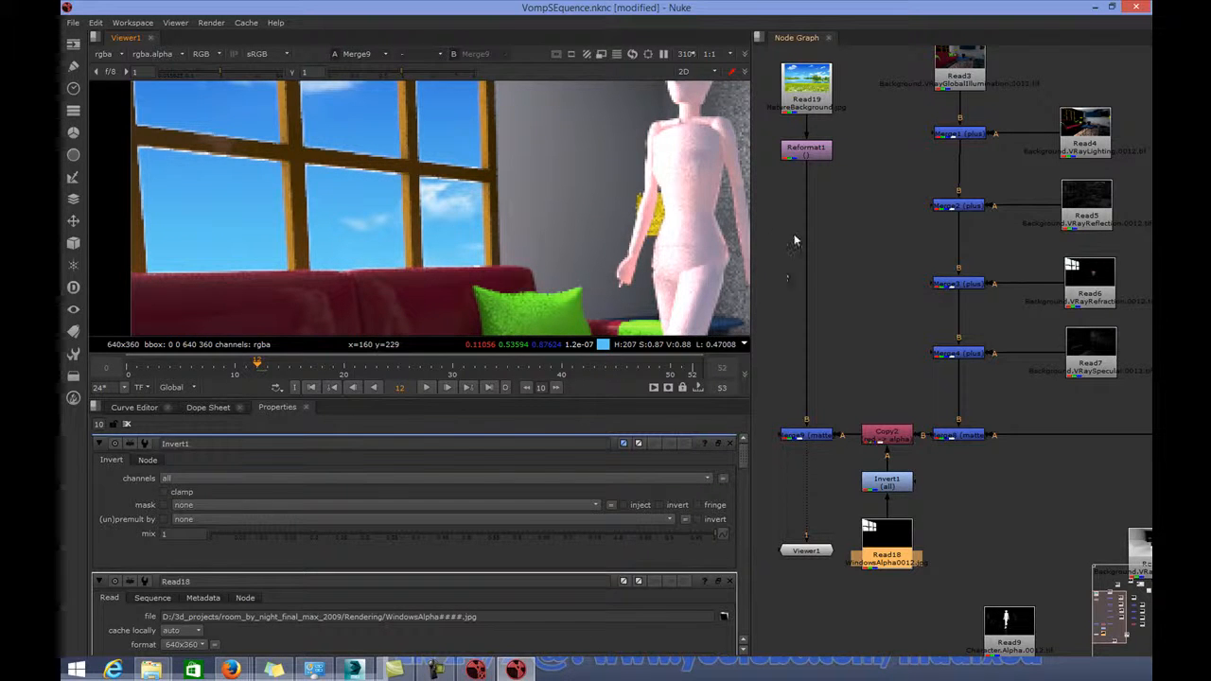
Move the Read19, Reformat1, Merge9 and Viewer1 column farther from Copy2 to make room between Merge9 and Copy2.
scroll(817, 281, down, 2)
drag(757, 99, 831, 515)
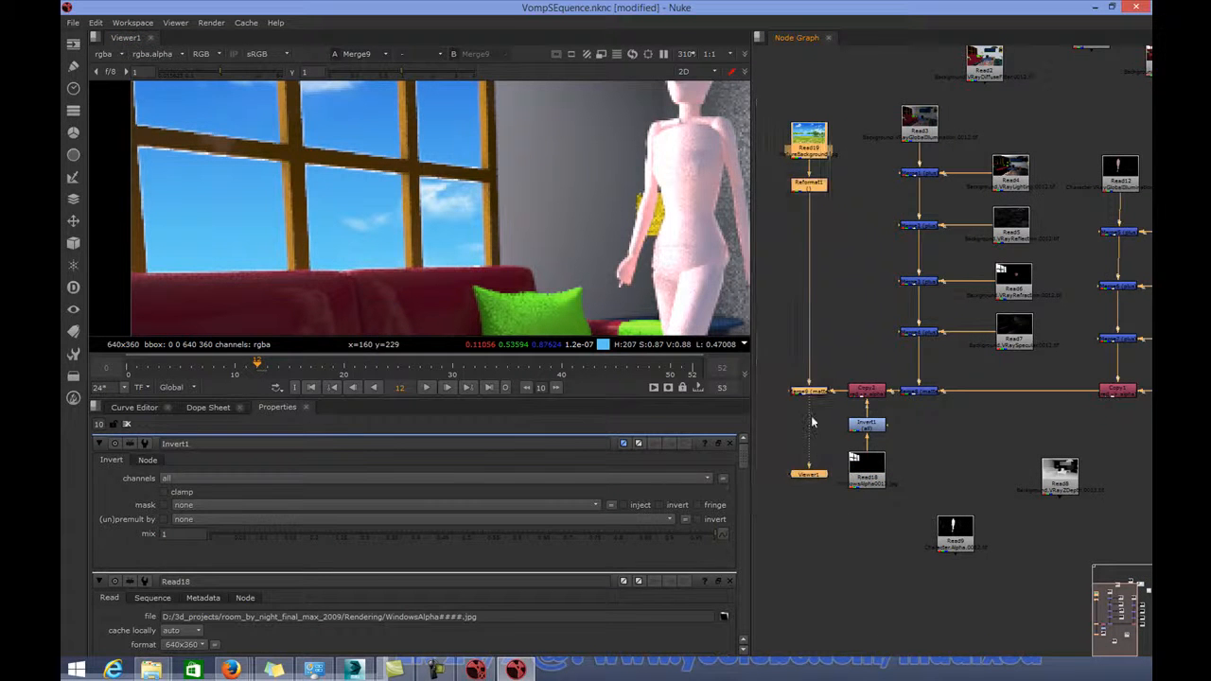
drag(806, 397, 766, 397)
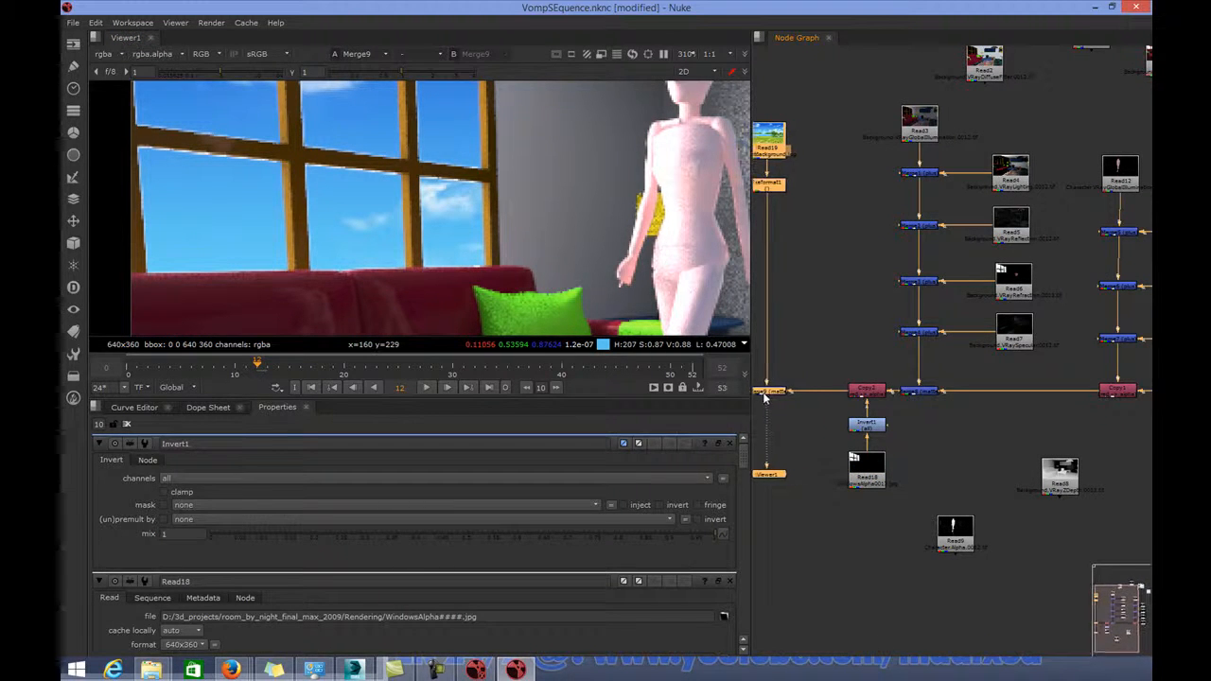
click(820, 359)
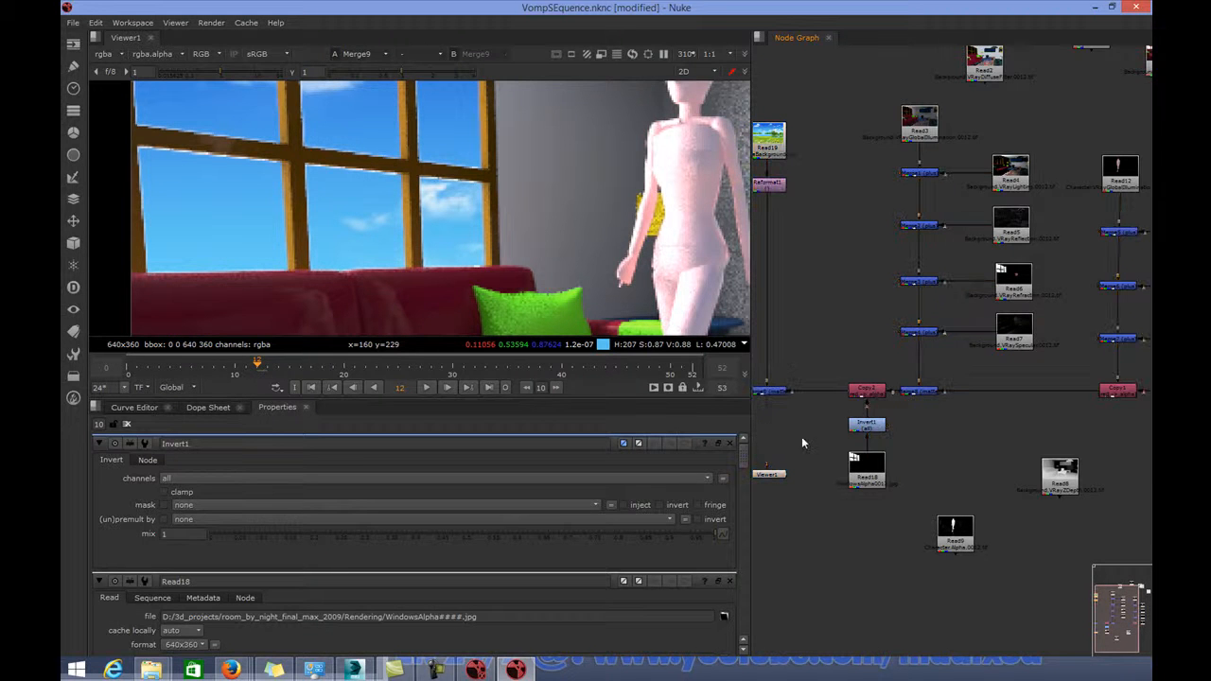
Add an Erode (filter) node after Copy2 and position it on the connection between Copy2 and Merge9.
click(865, 395)
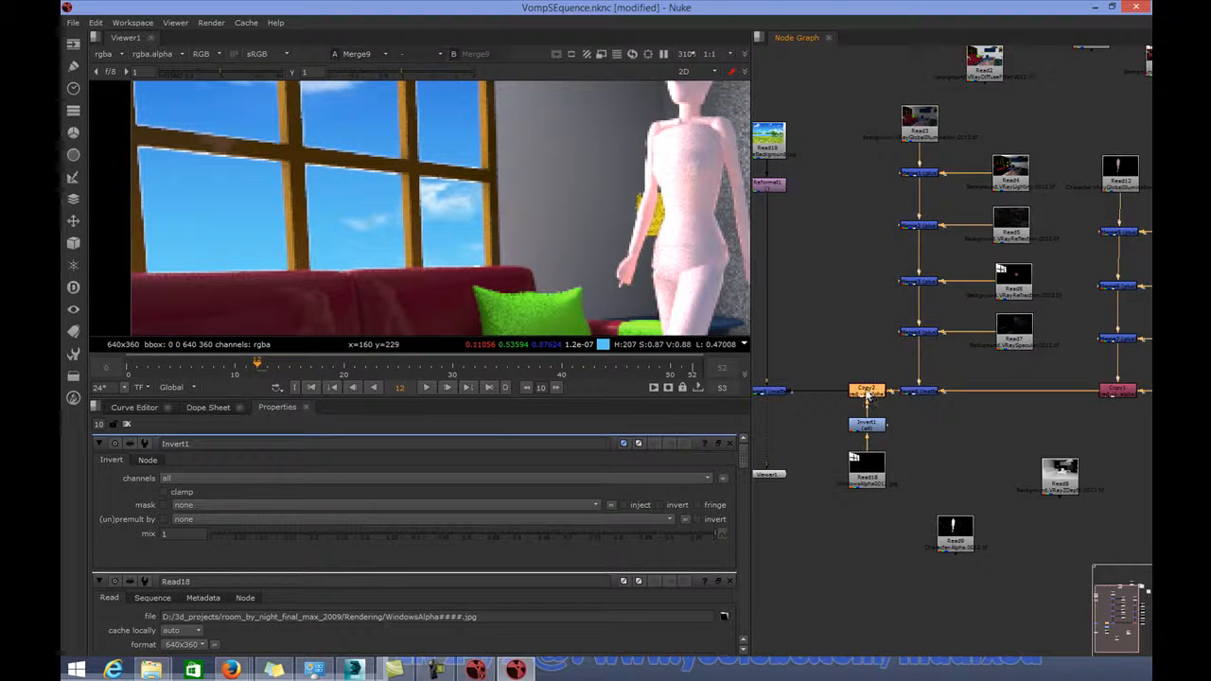
click(74, 157)
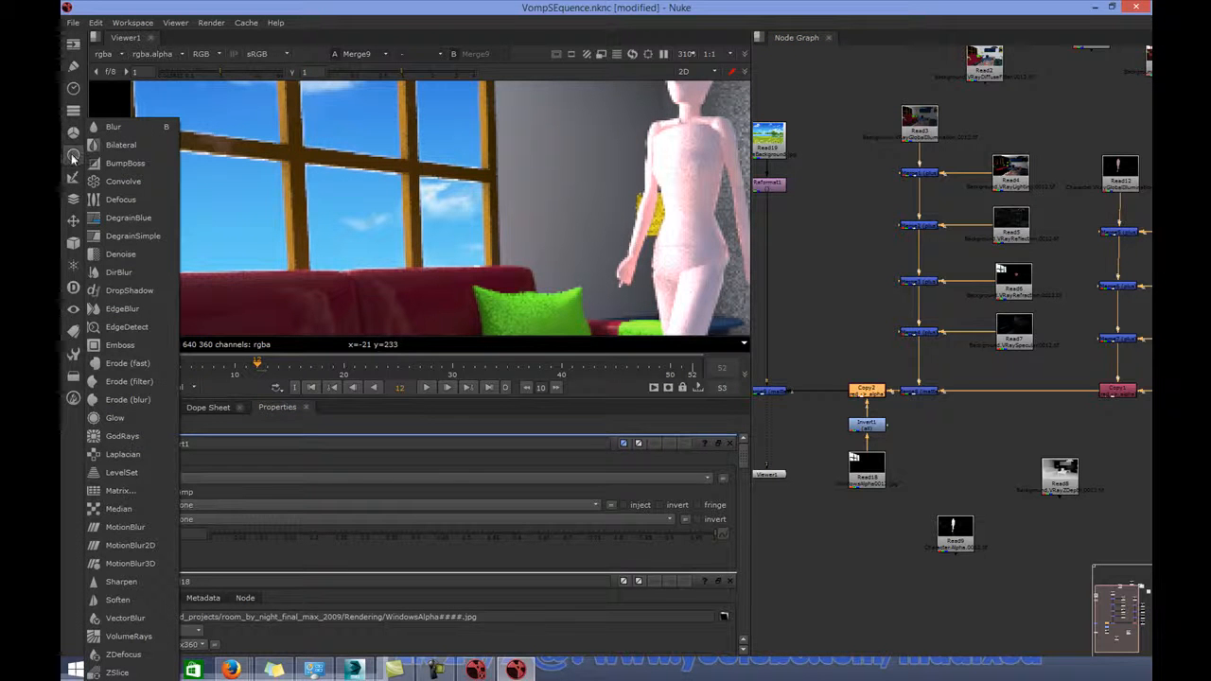
click(150, 381)
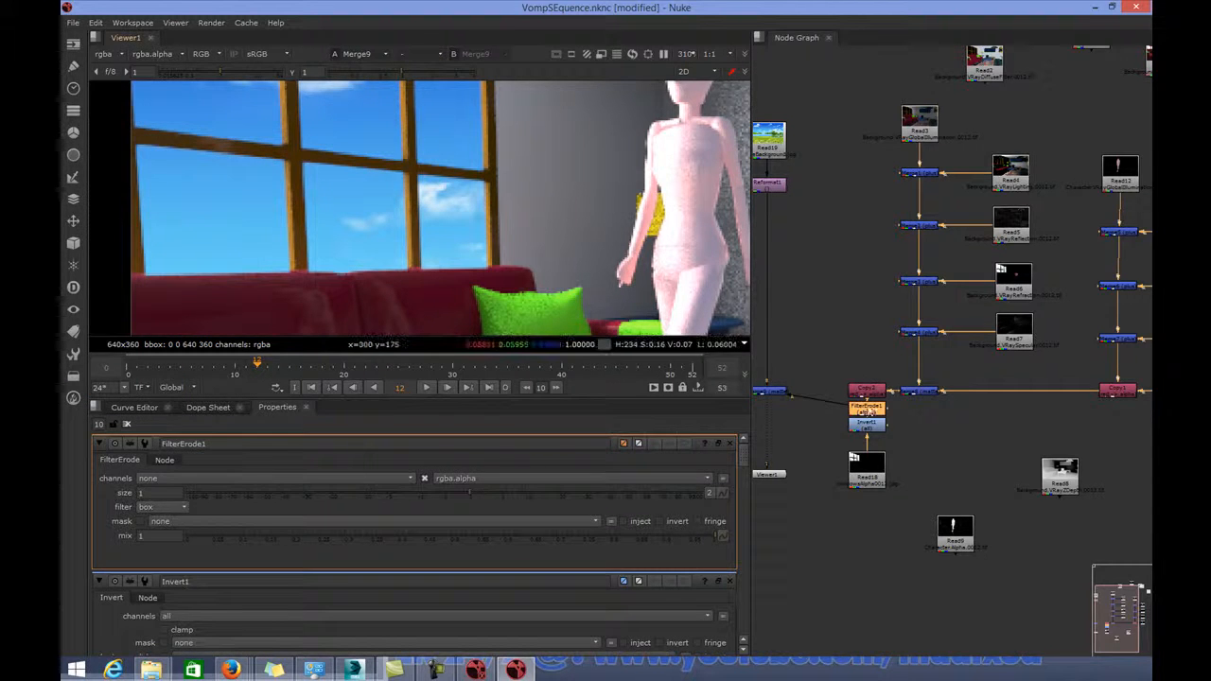
drag(868, 413, 824, 408)
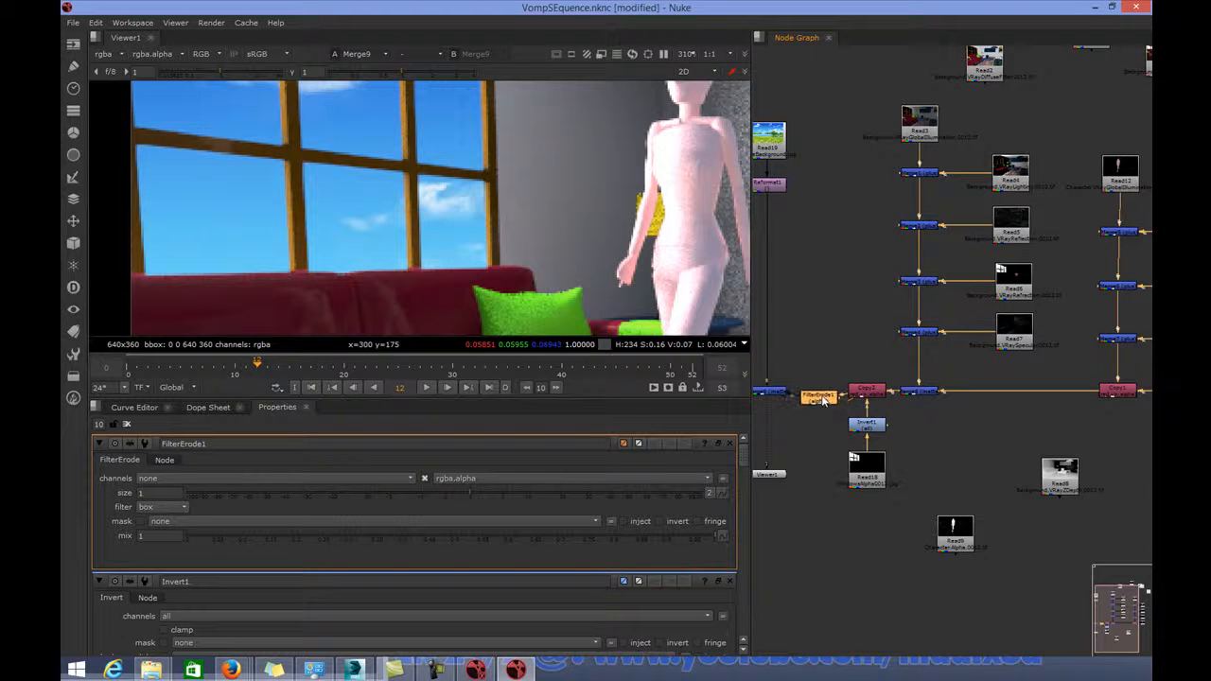
scroll(819, 397, up, 5)
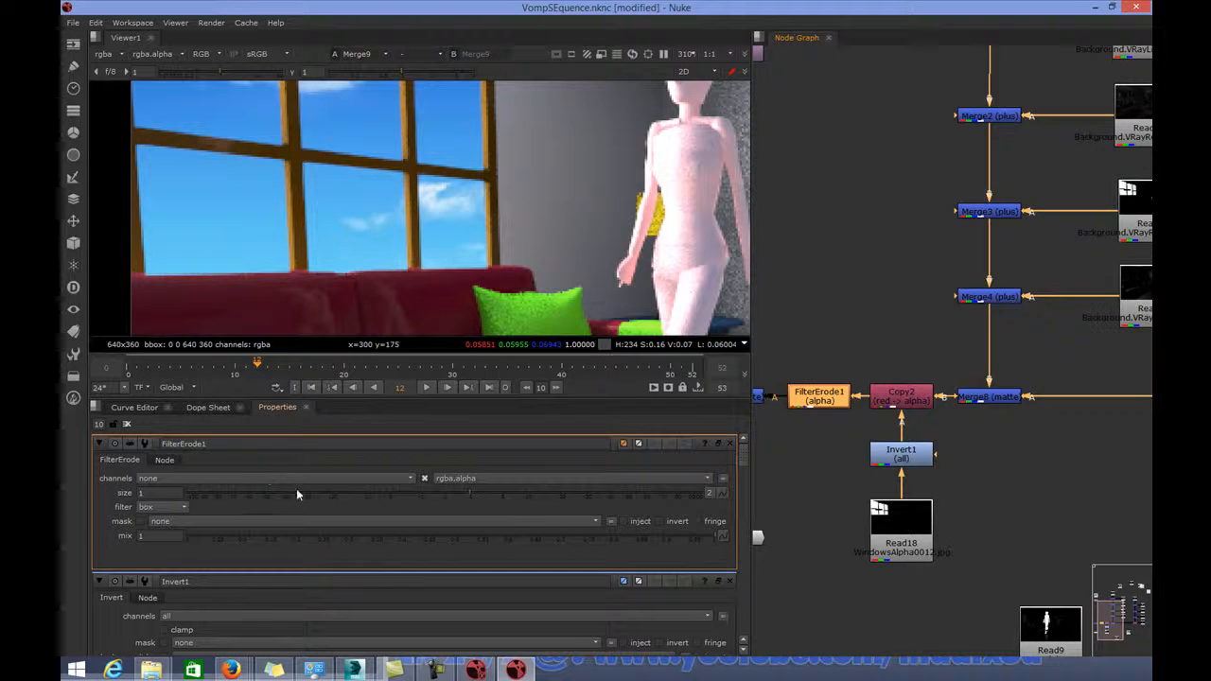
Set FilterErode1's channels to alpha and toggle the node off and on to compare the window edges.
click(239, 477)
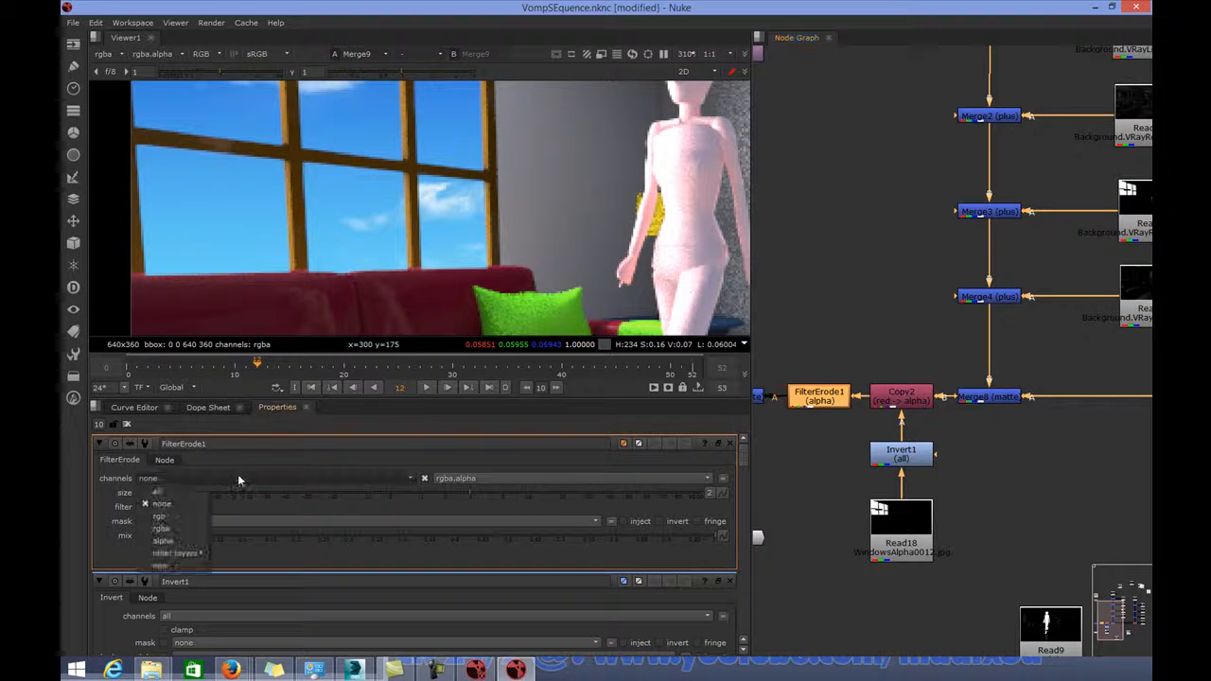
click(164, 541)
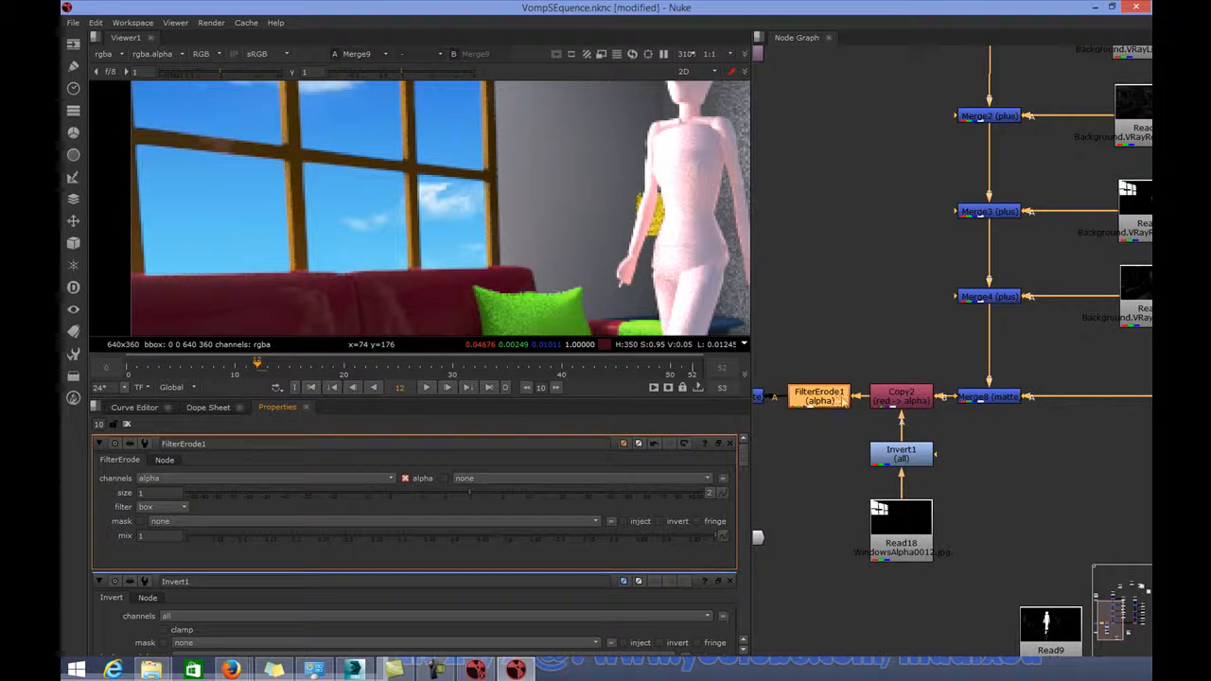
key(d)
key(d)
key(d)
key(d)
key(d)
key(d)
Try FilterErode1 on all channels and return its channels to alpha.
click(189, 483)
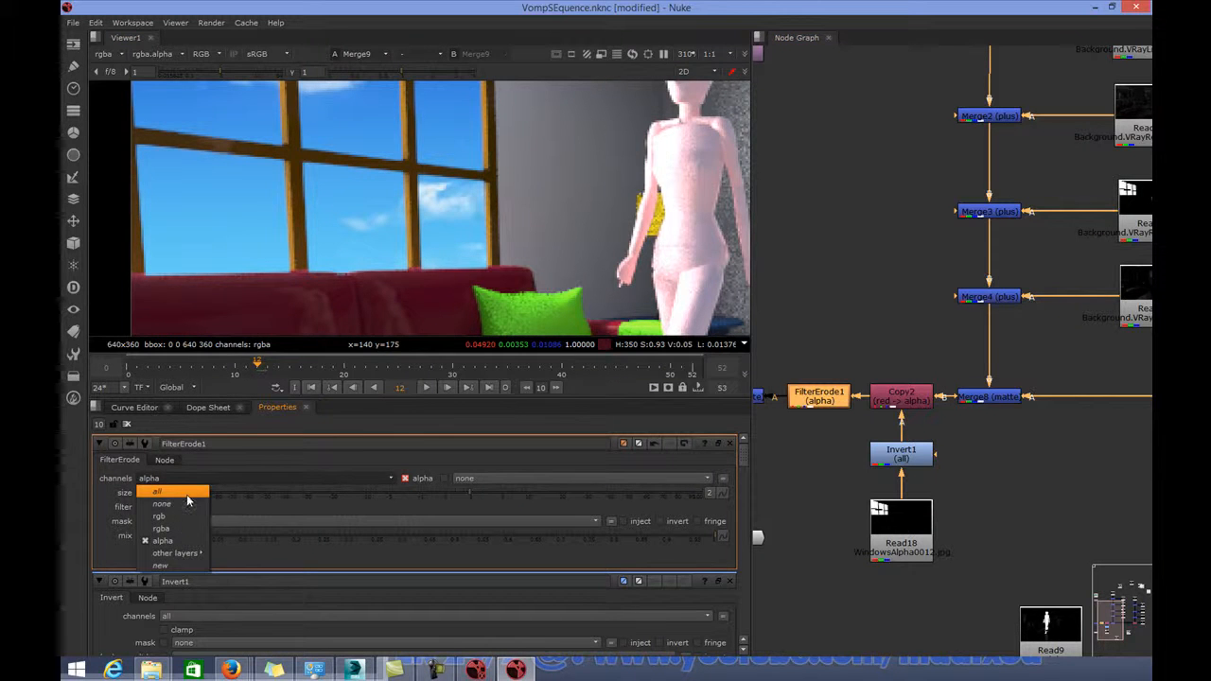
click(176, 490)
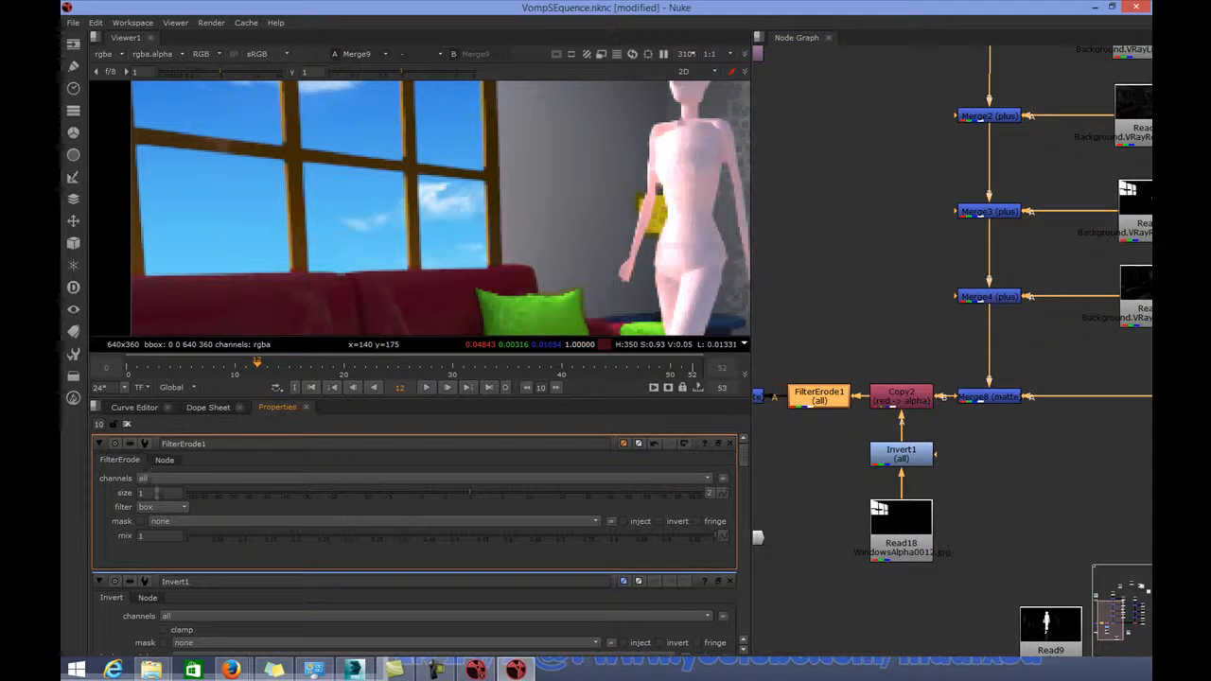
click(163, 478)
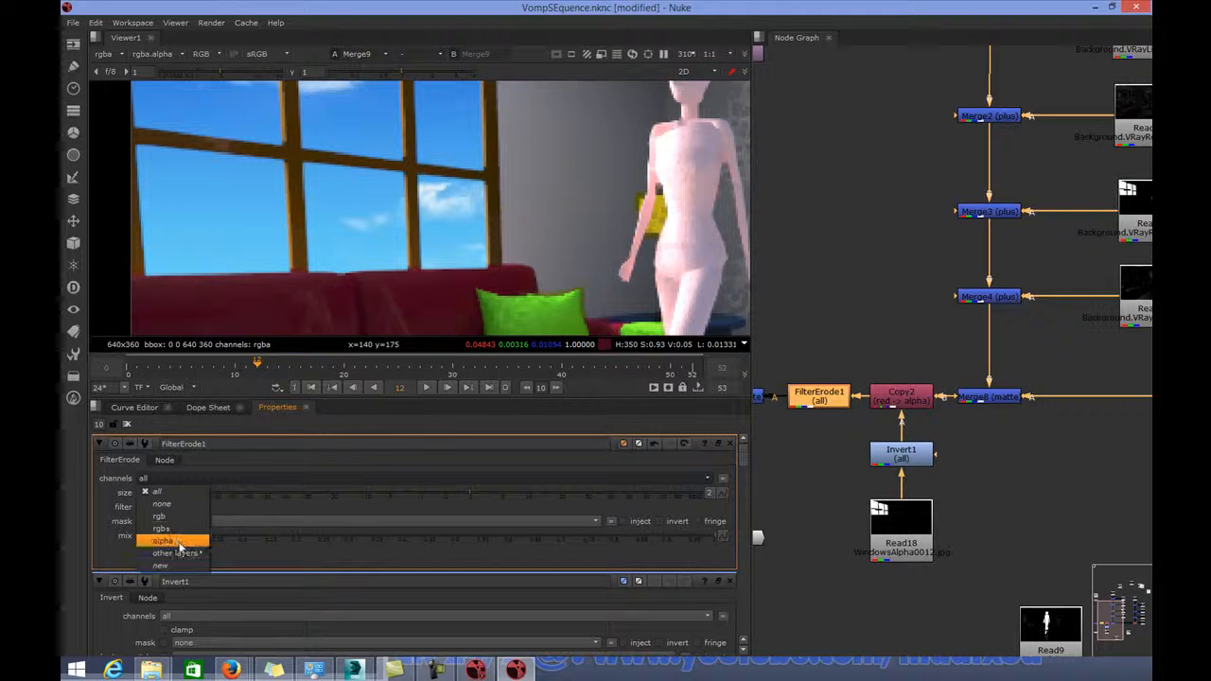
click(167, 540)
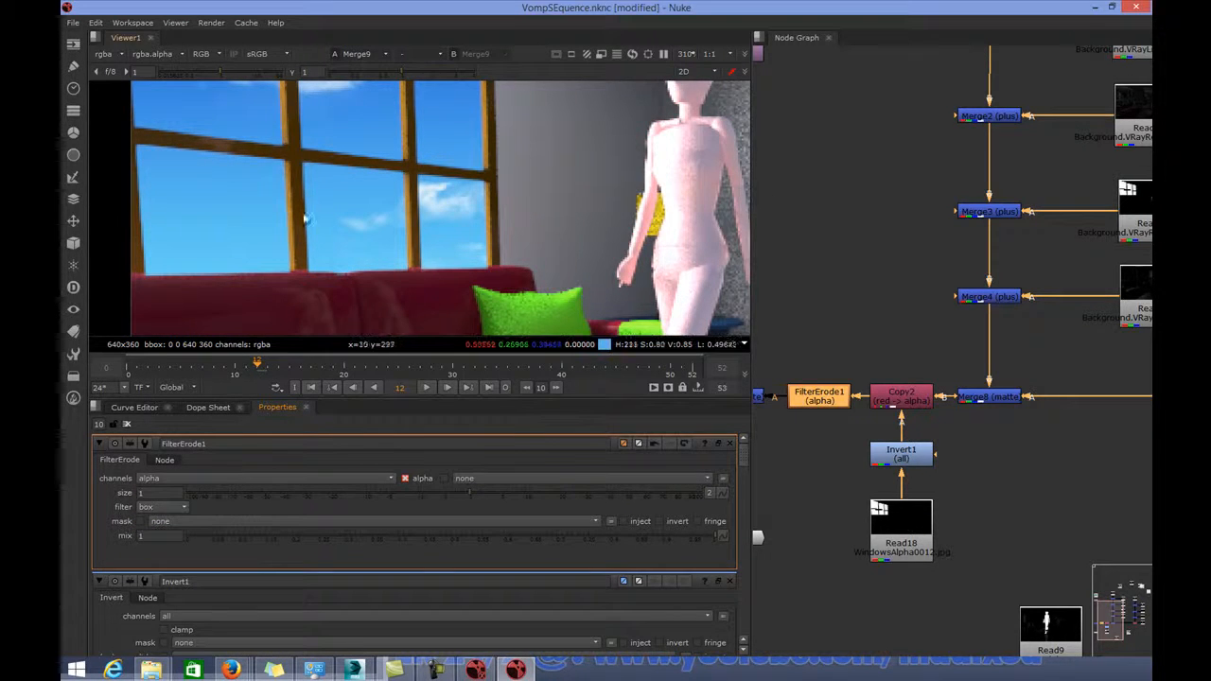
Set FilterErode1's size to 1.1 and play the full composite, stopping at frame 49.
click(469, 494)
middle_click(389, 246)
click(427, 387)
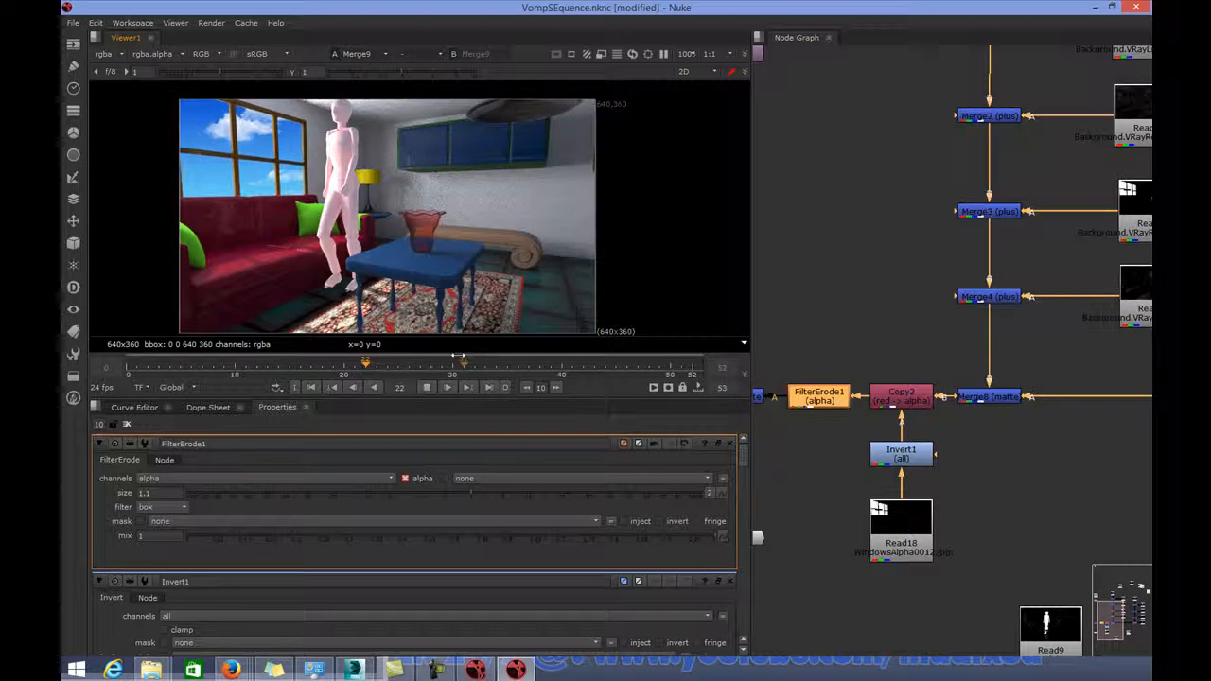
key(k)
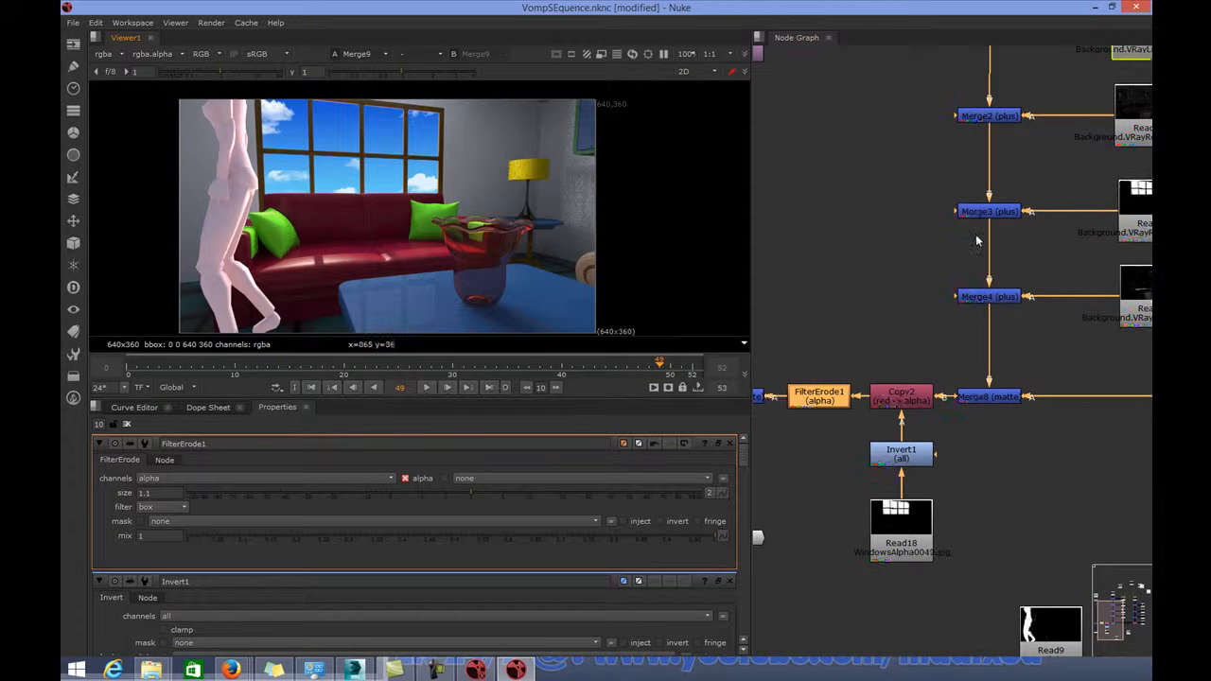
Review how the nature background branch, Merge9, Merge8, Copy1 and the character alpha read connect in the node graph.
scroll(931, 237, down, 3)
middle_drag(924, 251, 938, 341)
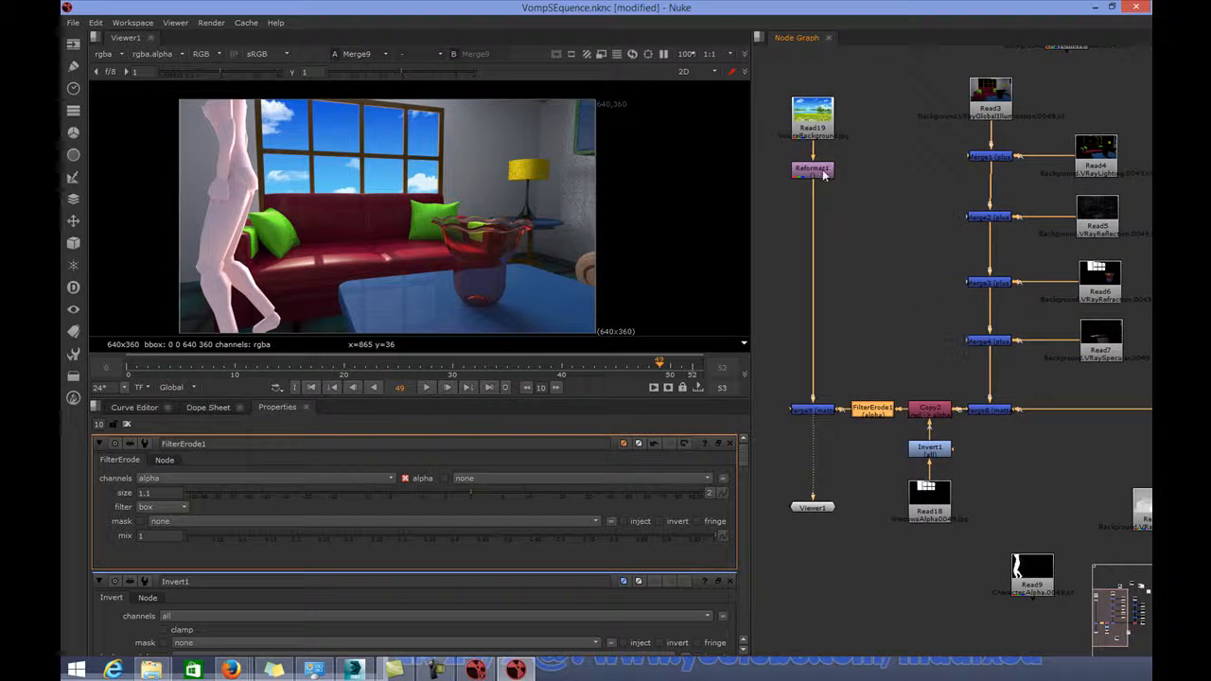
mouse_move(817, 114)
mouse_down()
mouse_move(824, 121)
mouse_move(814, 117)
mouse_up()
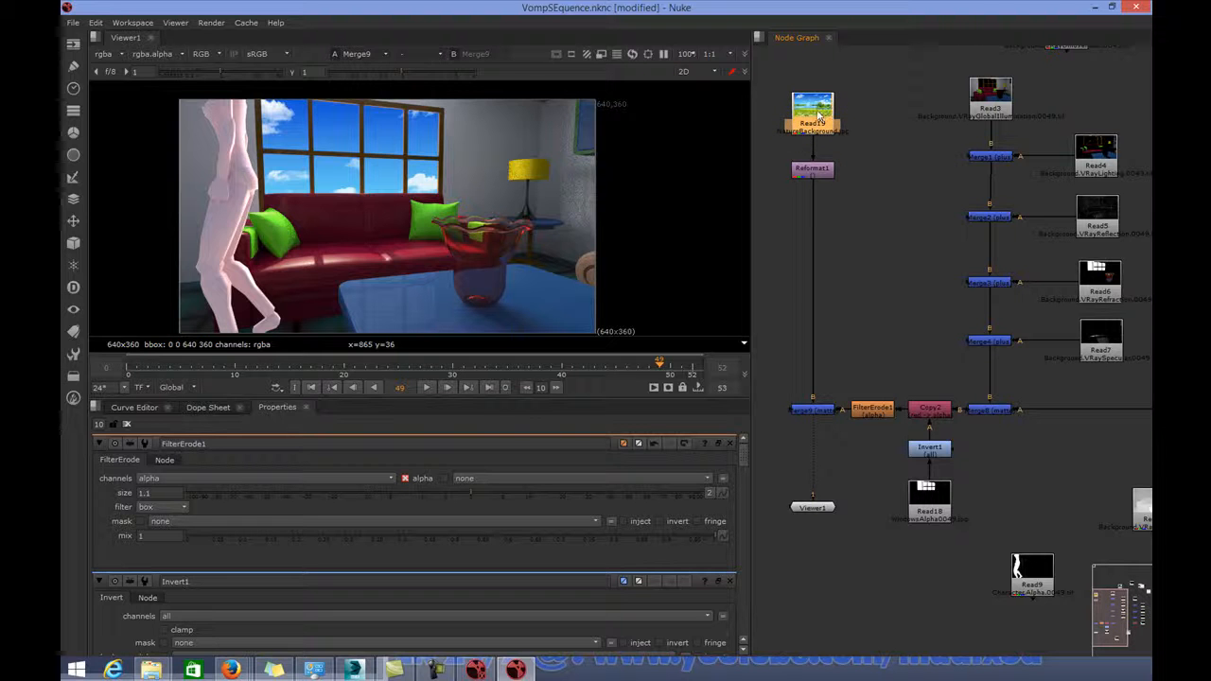
click(813, 170)
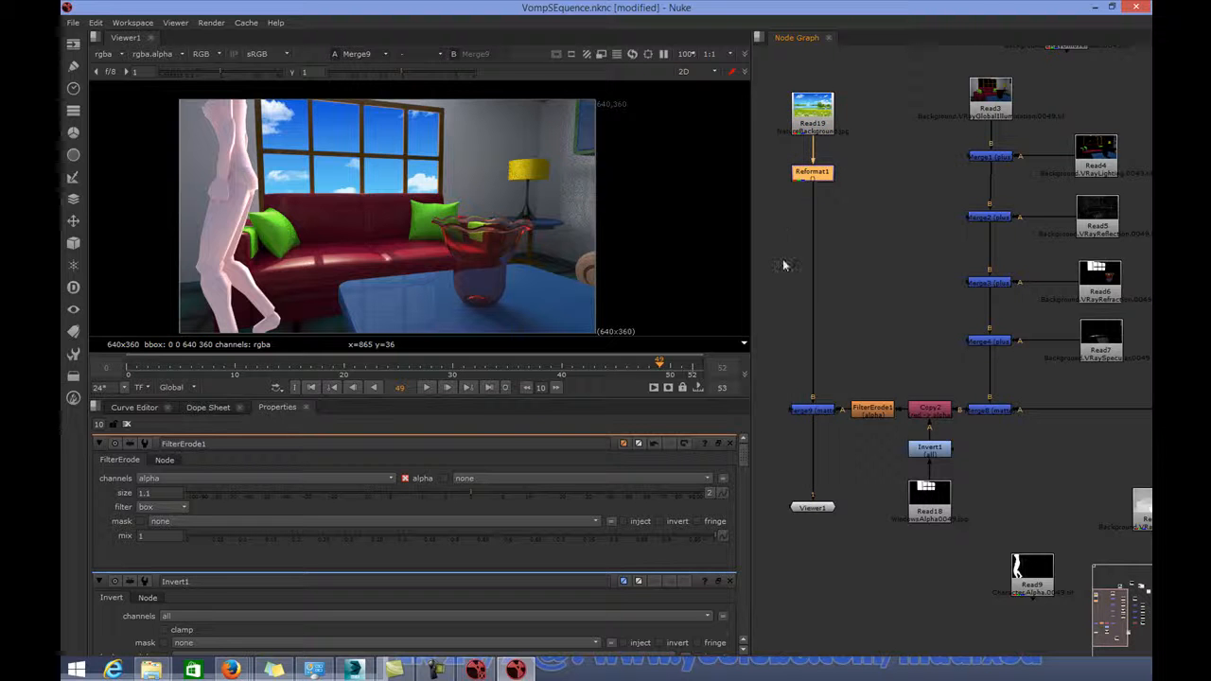
click(807, 412)
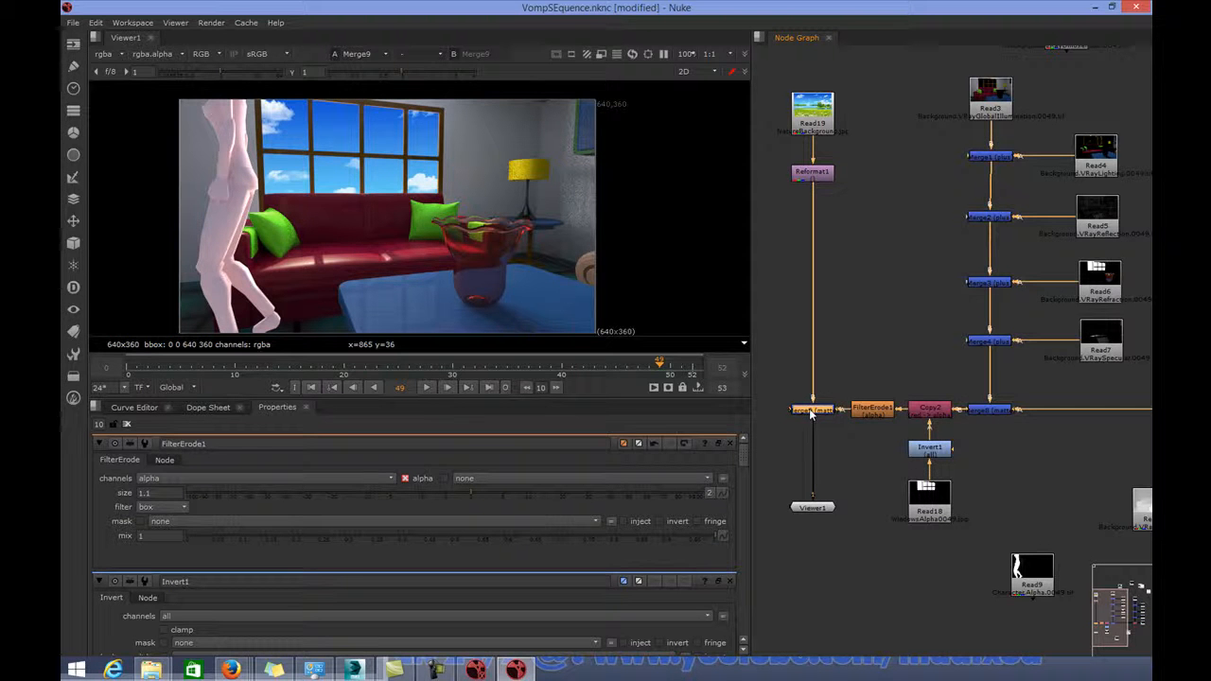
click(984, 409)
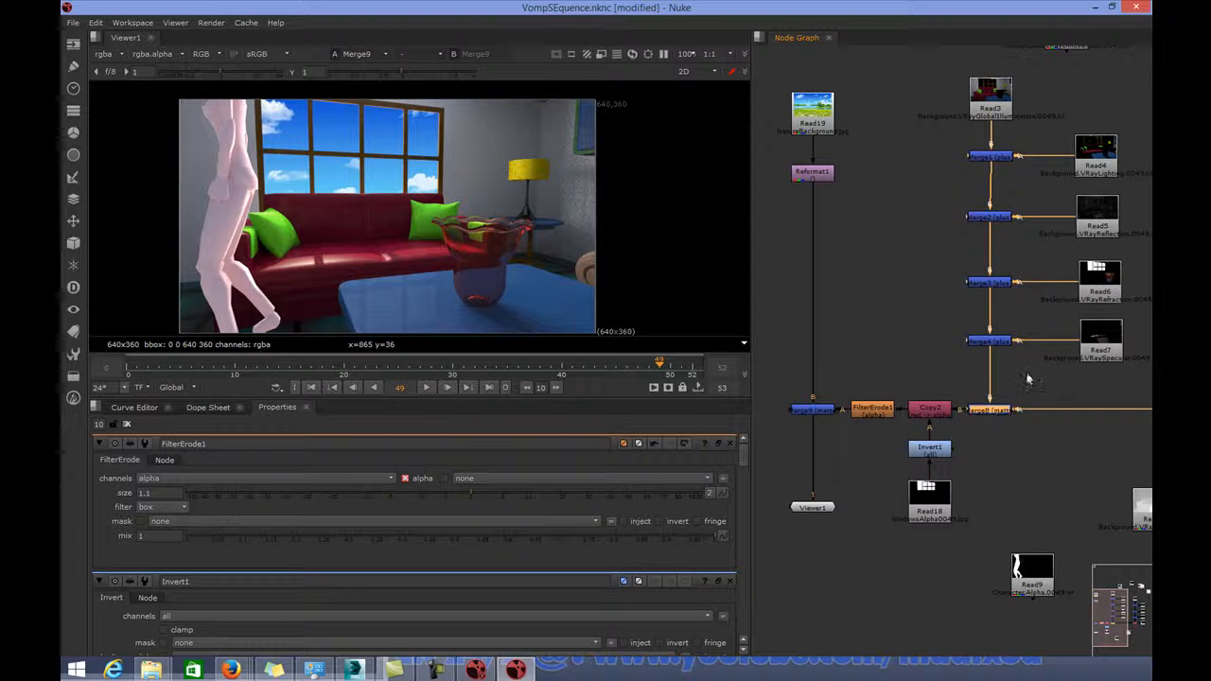
scroll(1006, 371, down, 2)
scroll(1006, 371, up, 3)
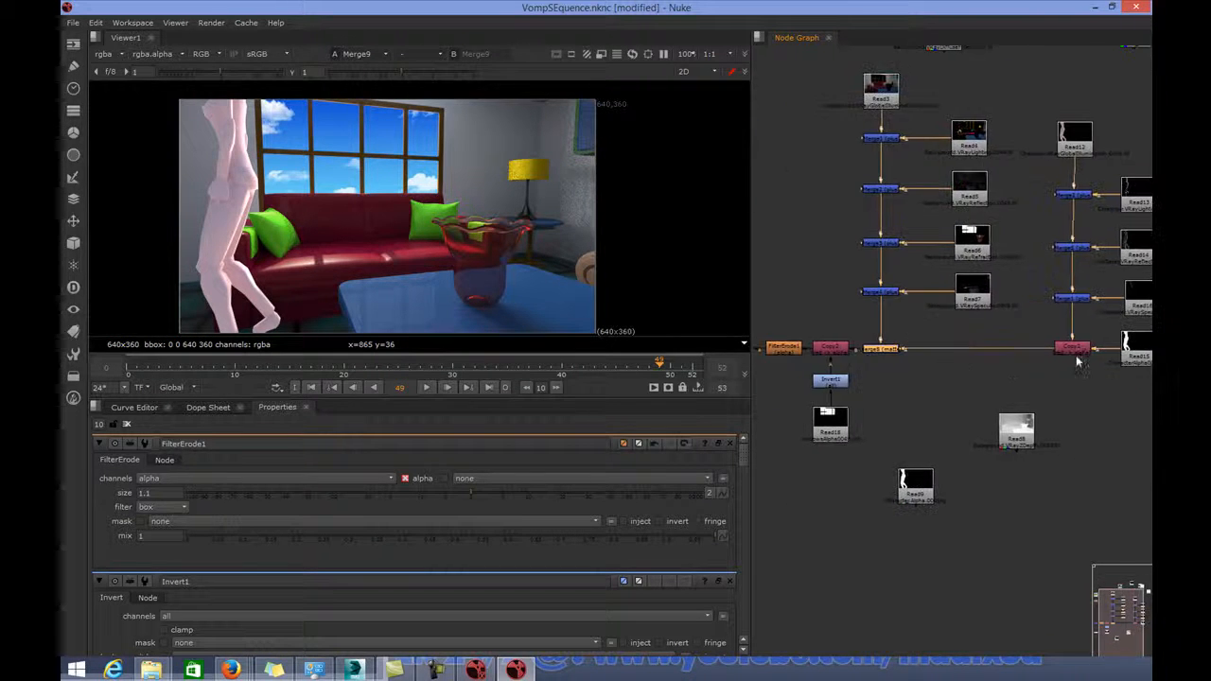
click(1073, 350)
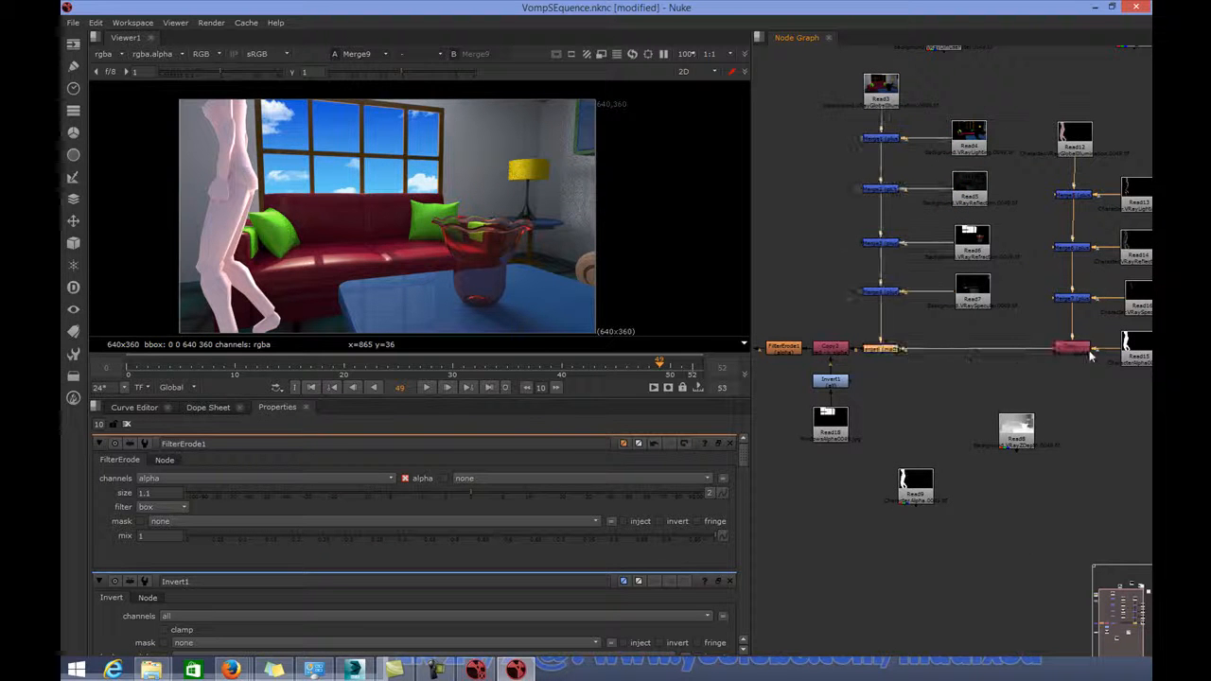
mouse_move(1144, 361)
mouse_down()
mouse_move(1121, 415)
mouse_move(1145, 351)
mouse_up()
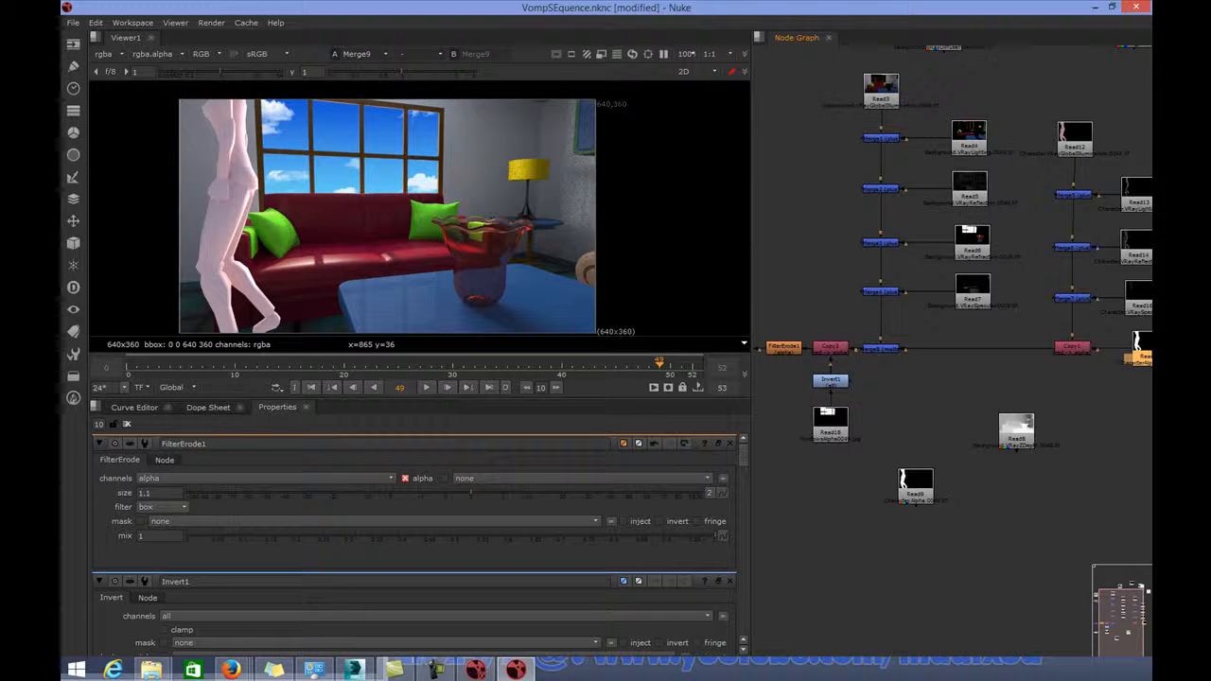
click(1065, 350)
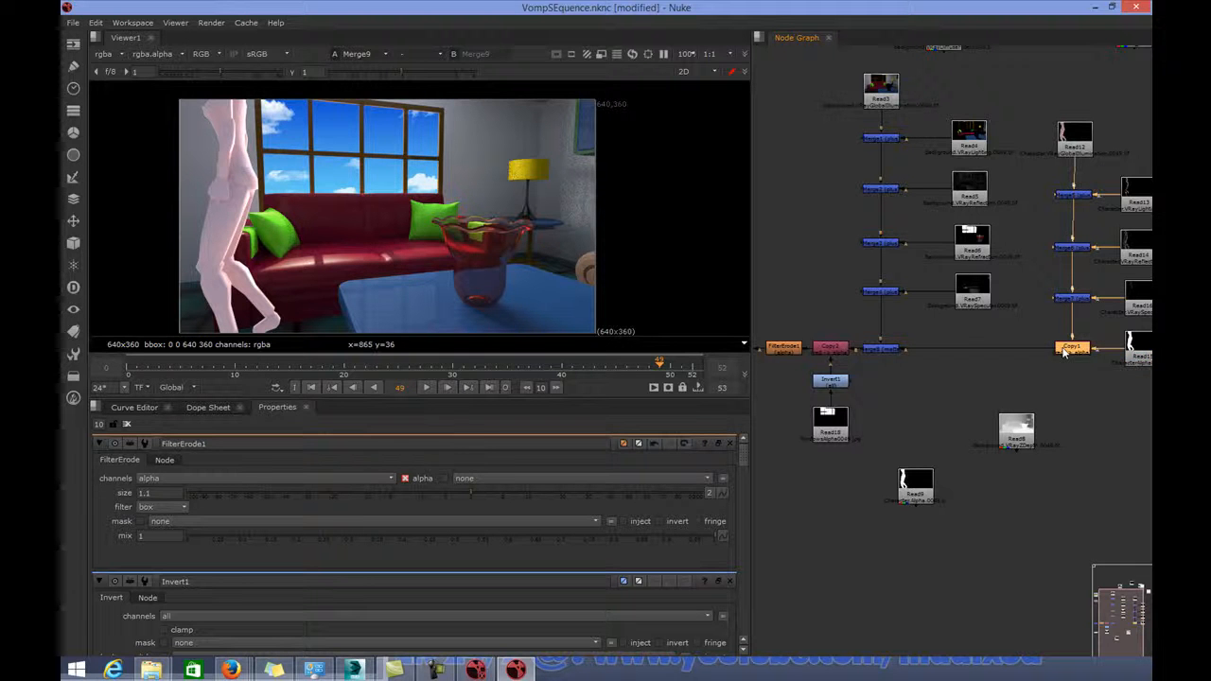
click(1146, 353)
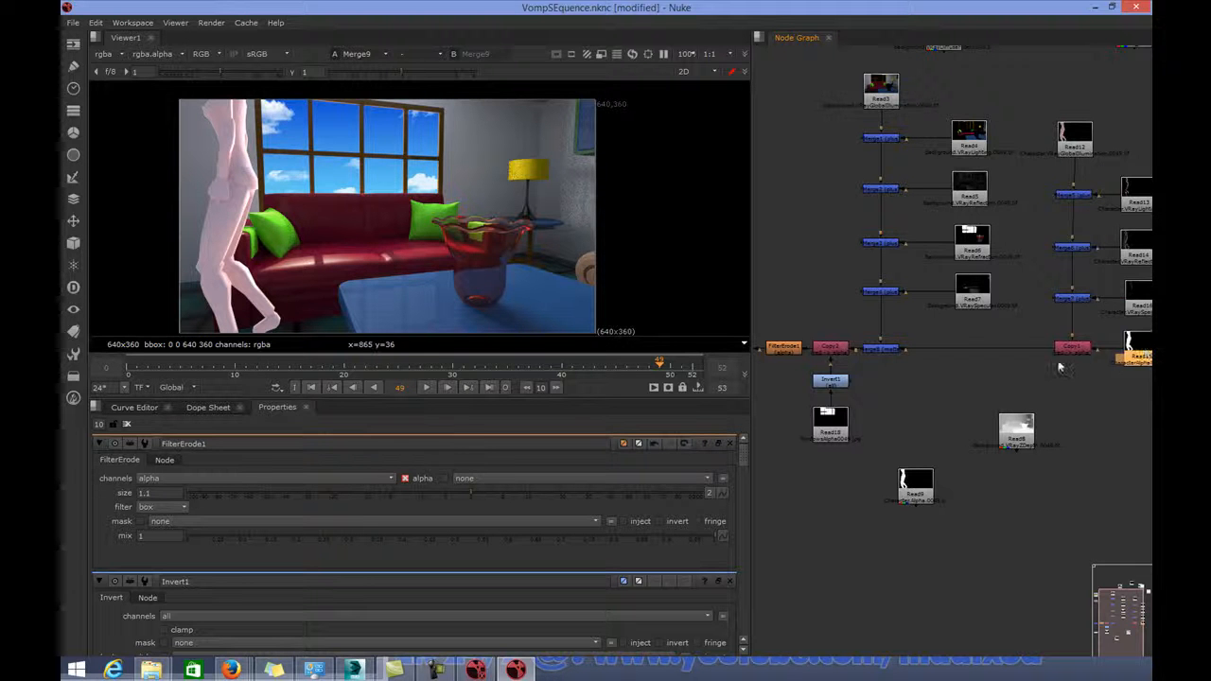
click(876, 352)
scroll(880, 365, up, 5)
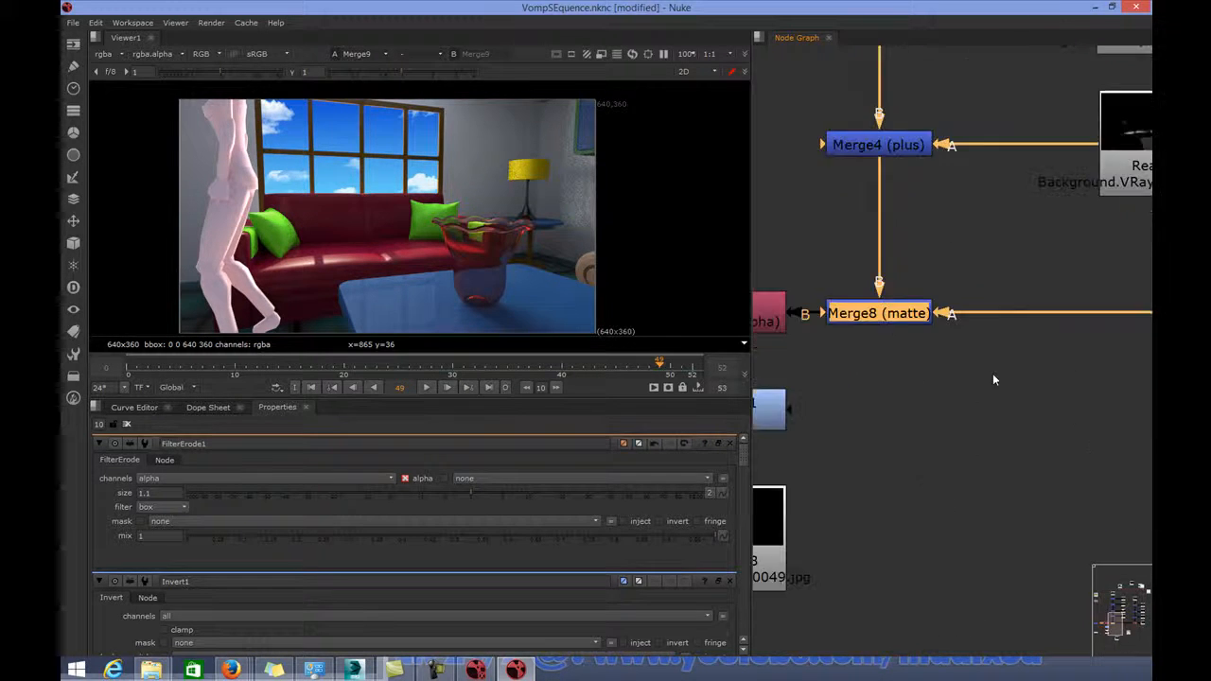
Look over the complete node tree and scrub the composite back to frame 0.
scroll(881, 338, down, 4)
middle_drag(892, 368, 1072, 363)
scroll(983, 327, down, 3)
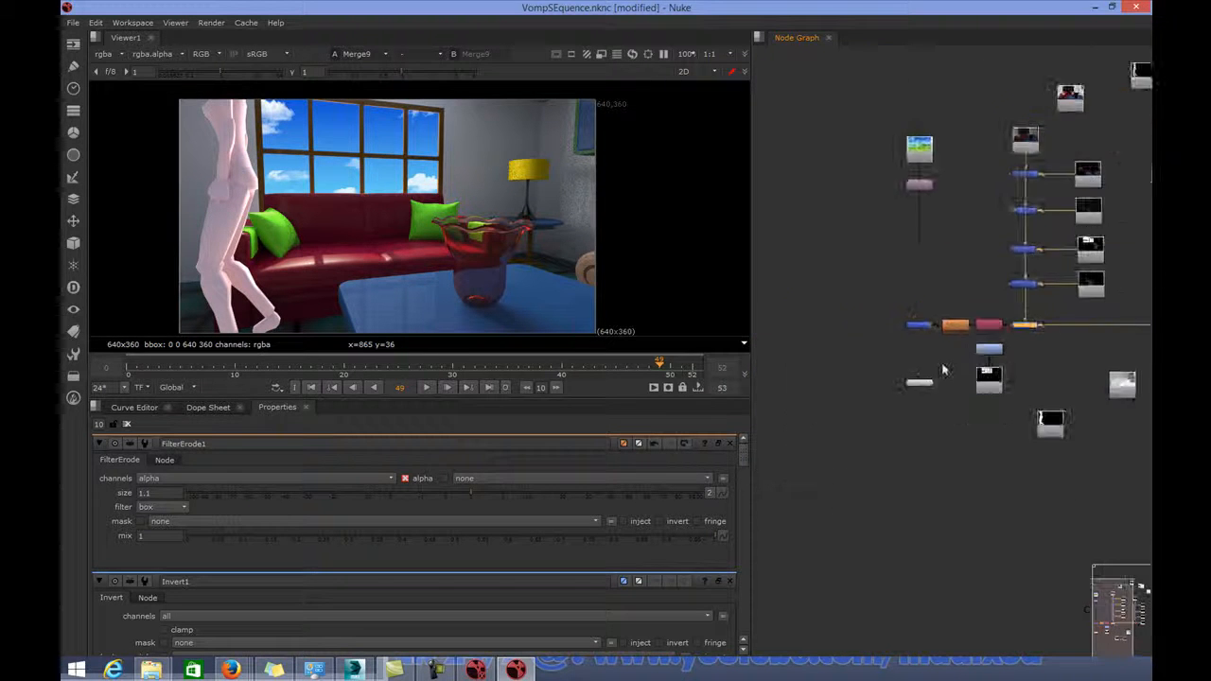
scroll(1066, 224, down, 5)
scroll(1098, 243, up, 5)
middle_drag(1098, 243, 1018, 295)
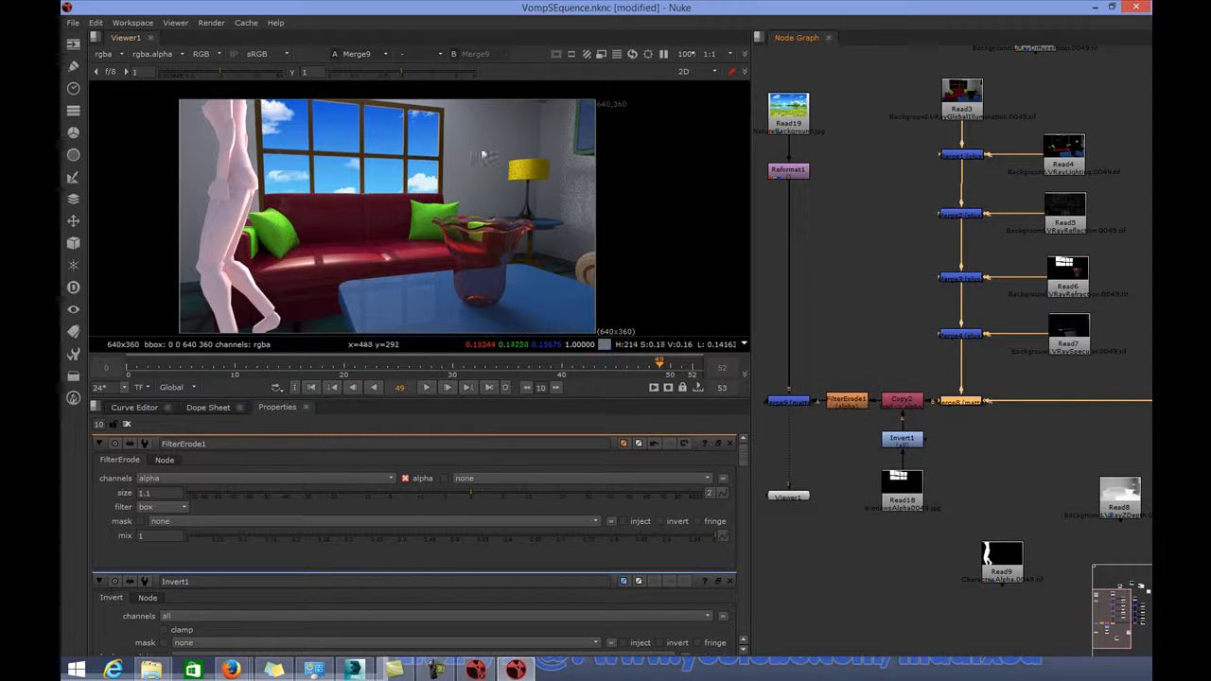
drag(375, 372, 217, 412)
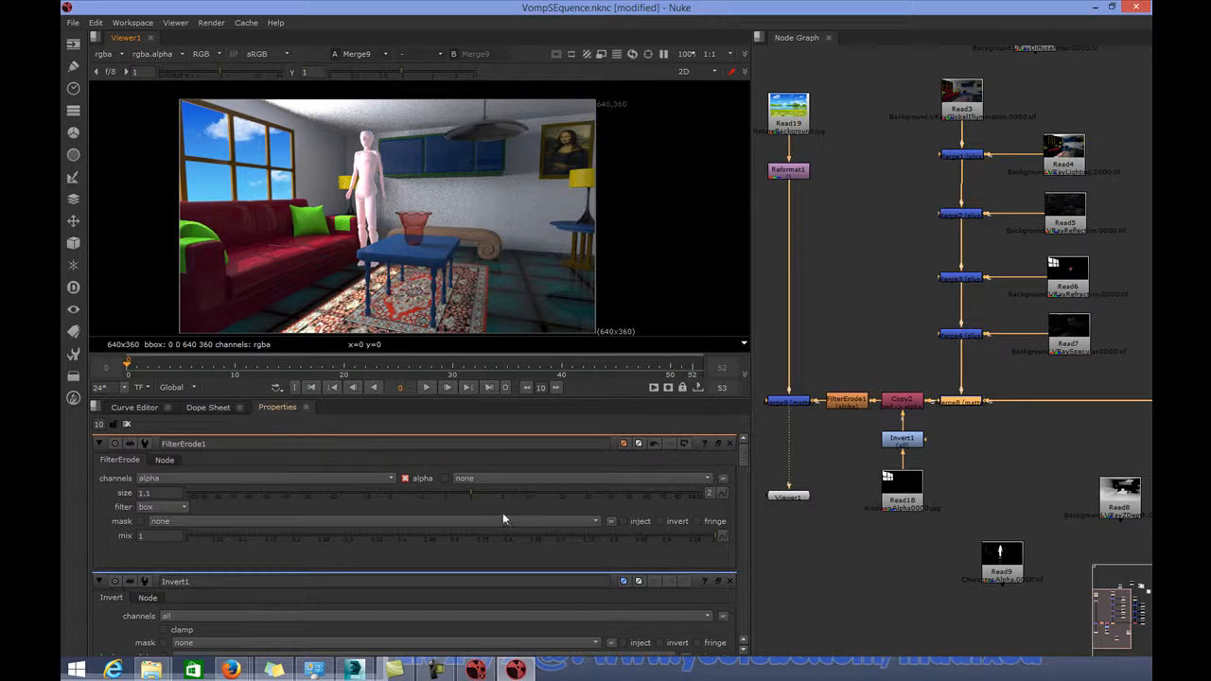
Switch to 3ds Max and close the layer manager, the Camera01 rendered frame, Render Setup and the Material Editor.
click(354, 669)
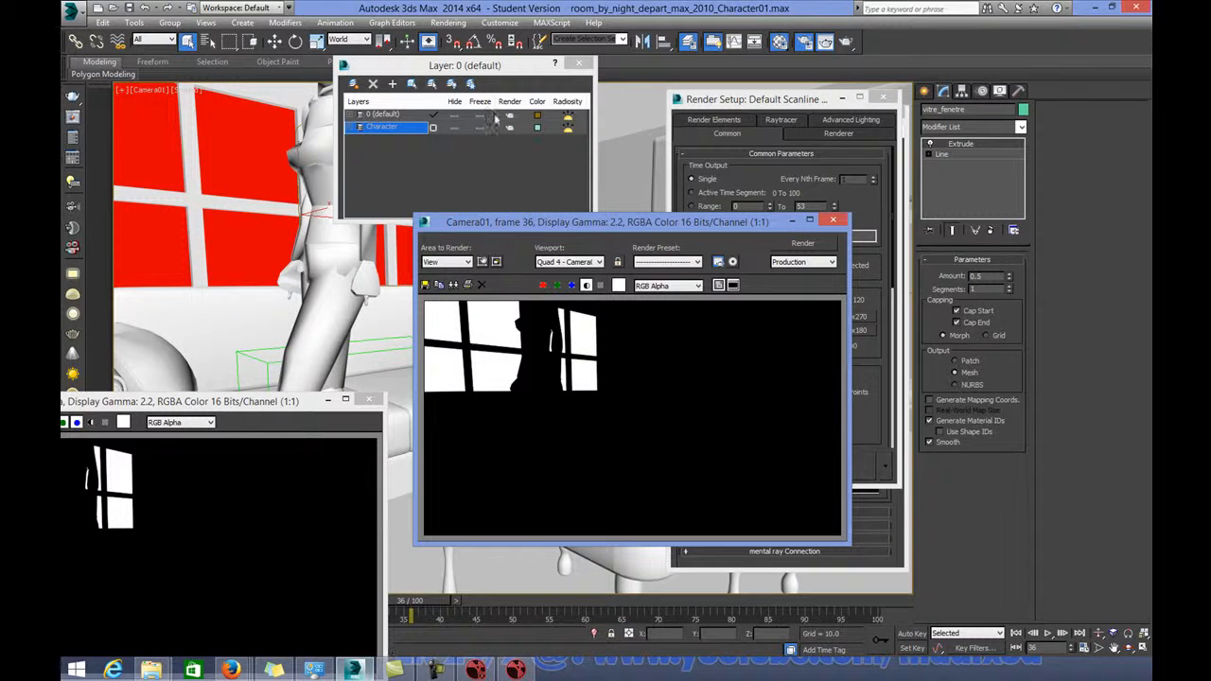
click(578, 65)
click(832, 220)
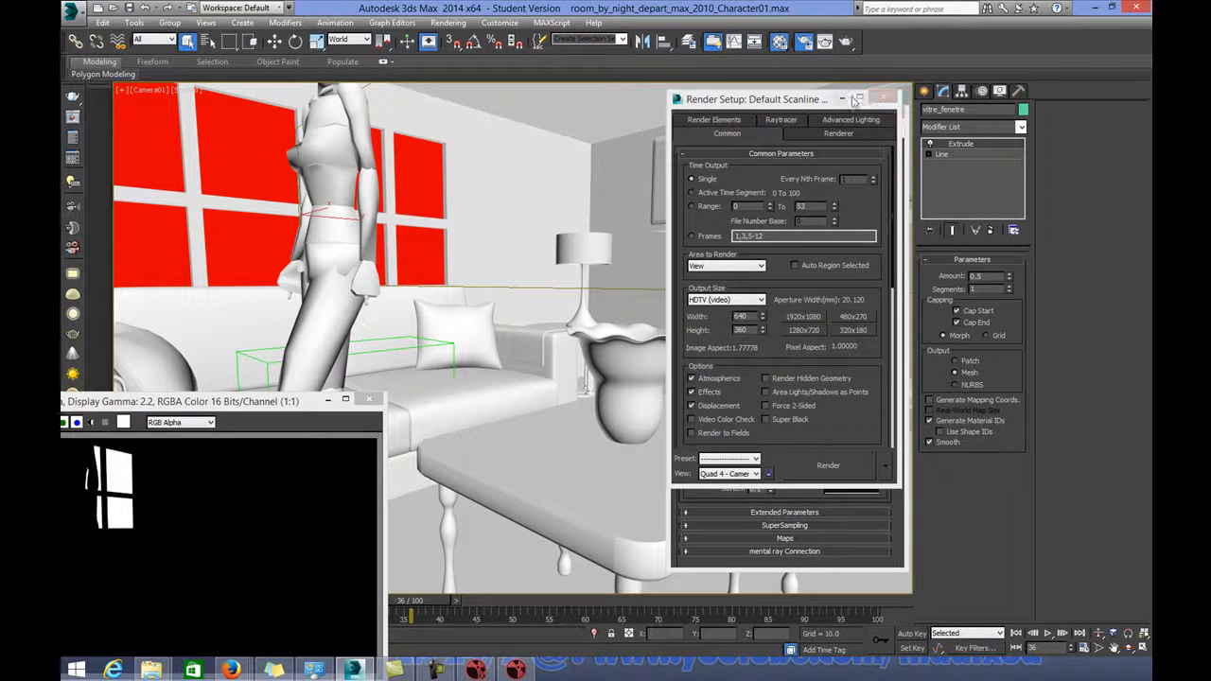
key(m)
click(889, 113)
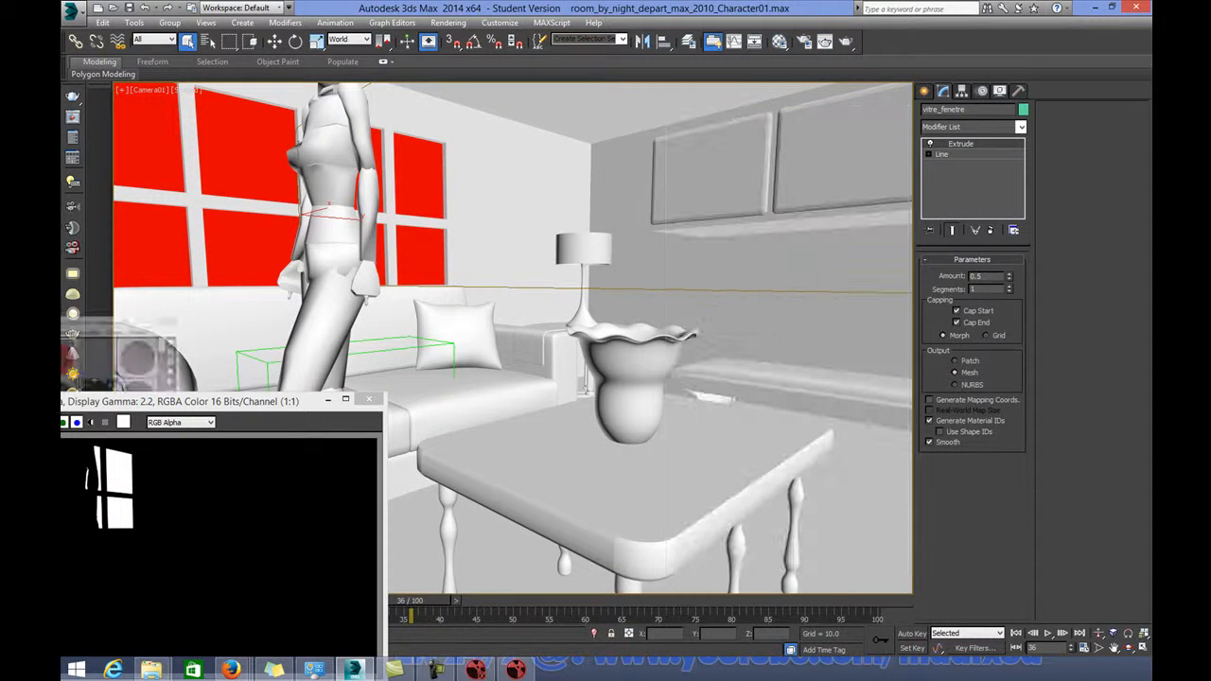
In the Top view, delete the half-dome mesh that stands apart from the room, beyond its upper wall.
key(t)
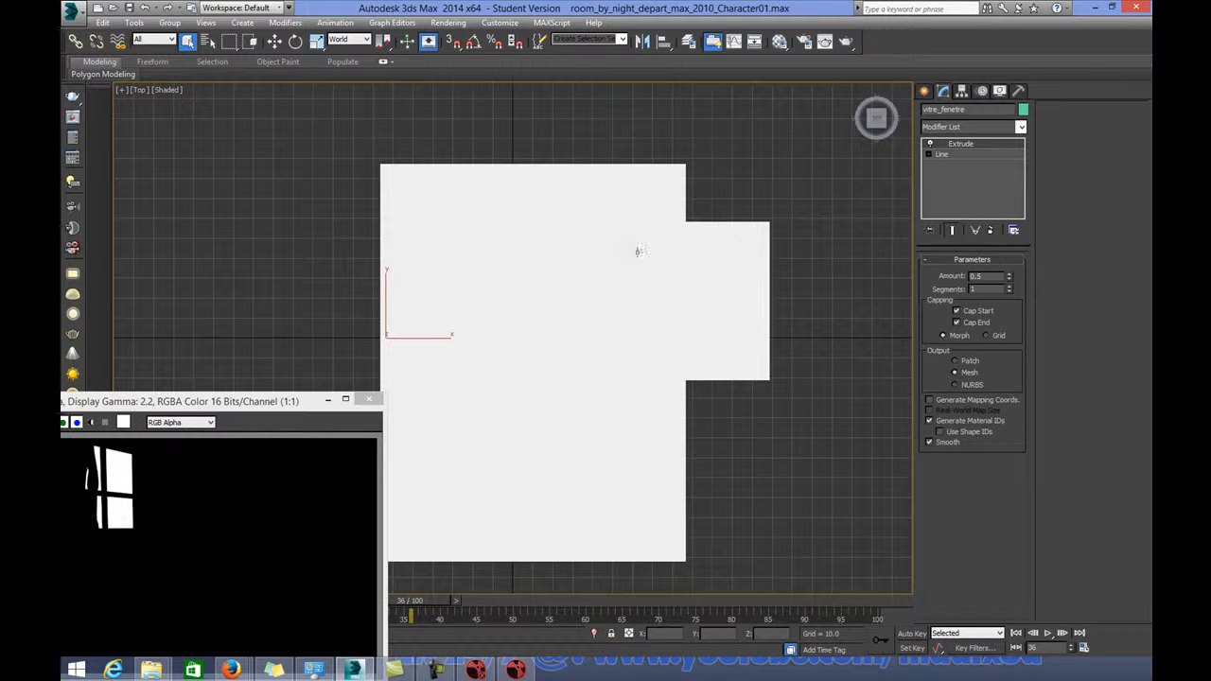
alt+middle_drag(719, 155, 709, 196)
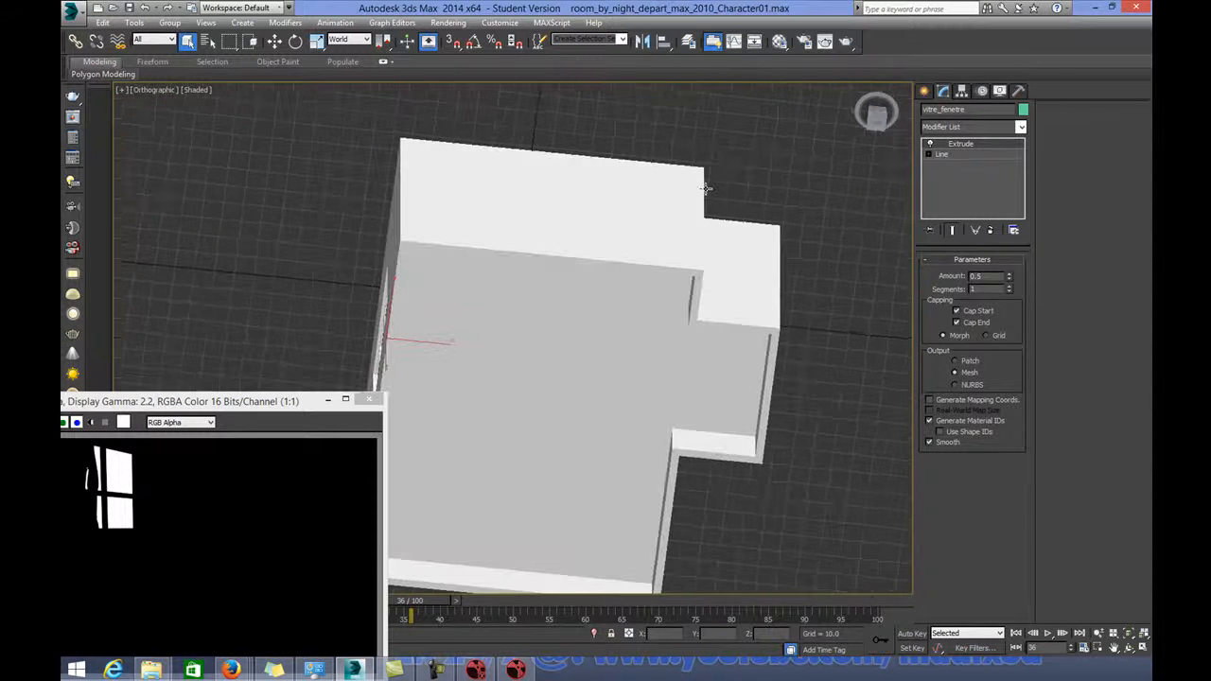
key(t)
click(1113, 647)
drag(632, 207, 641, 386)
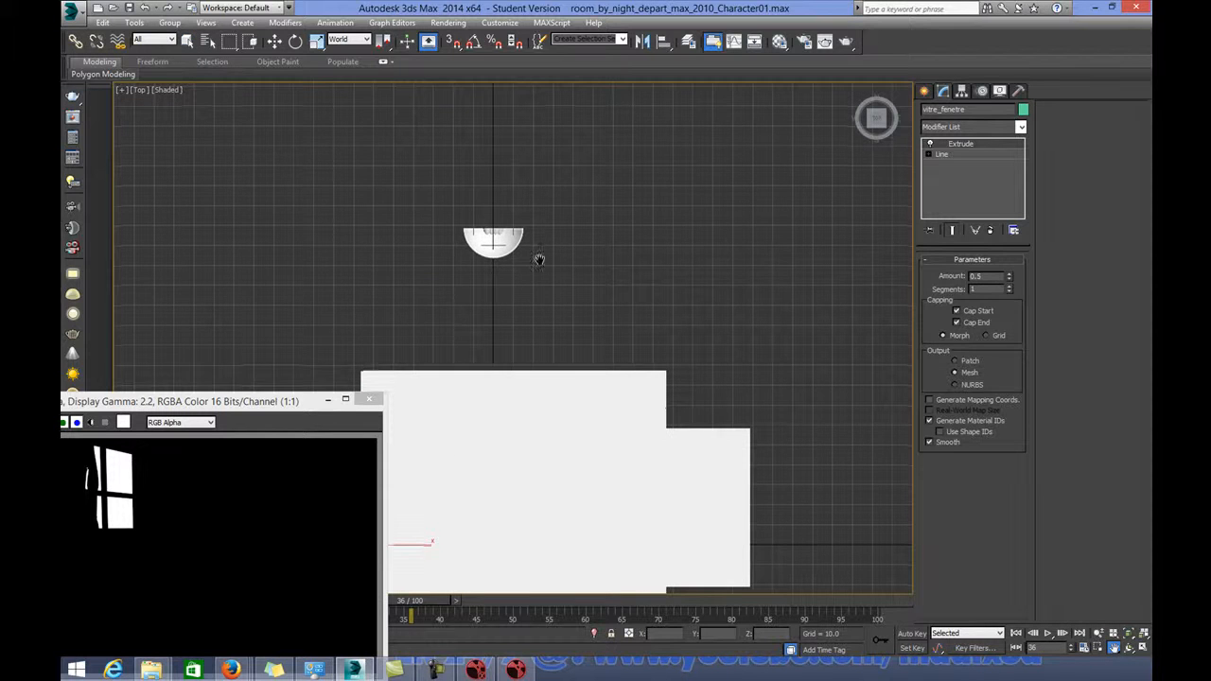
right_click(491, 256)
click(490, 255)
drag(428, 197, 564, 282)
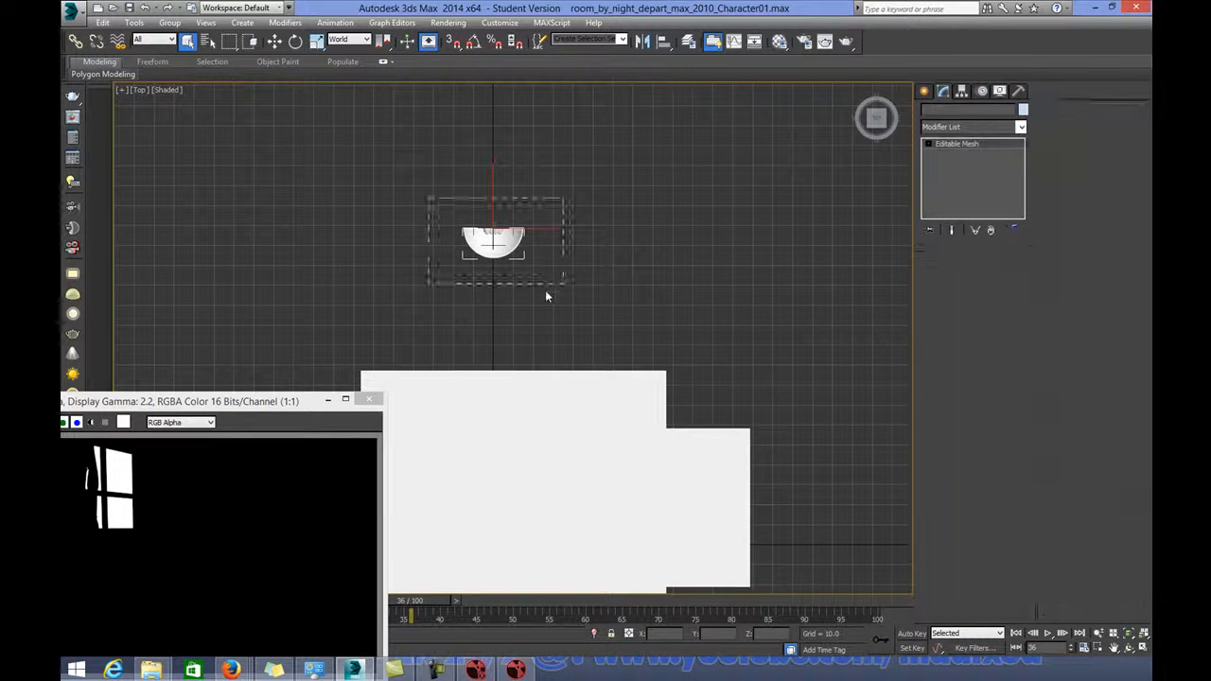
key(Delete)
Create a plane in the Front view spanning well beyond the room, about 178 long and 367 wide.
click(924, 91)
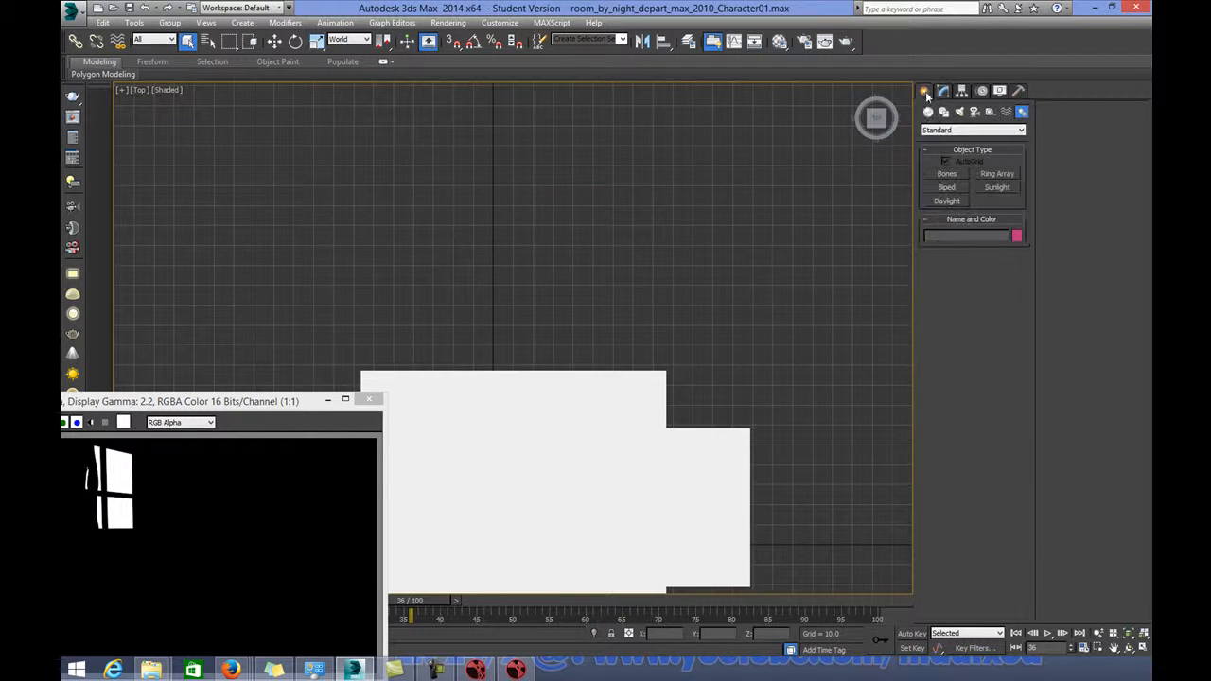
key(f)
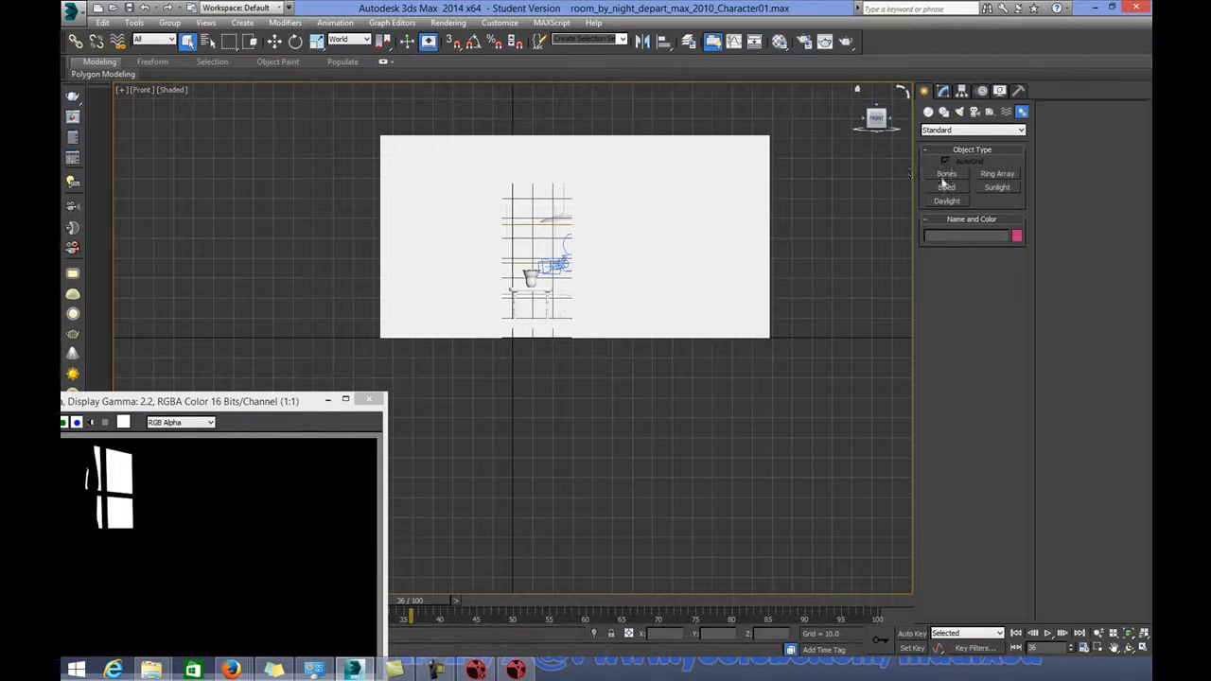
click(929, 112)
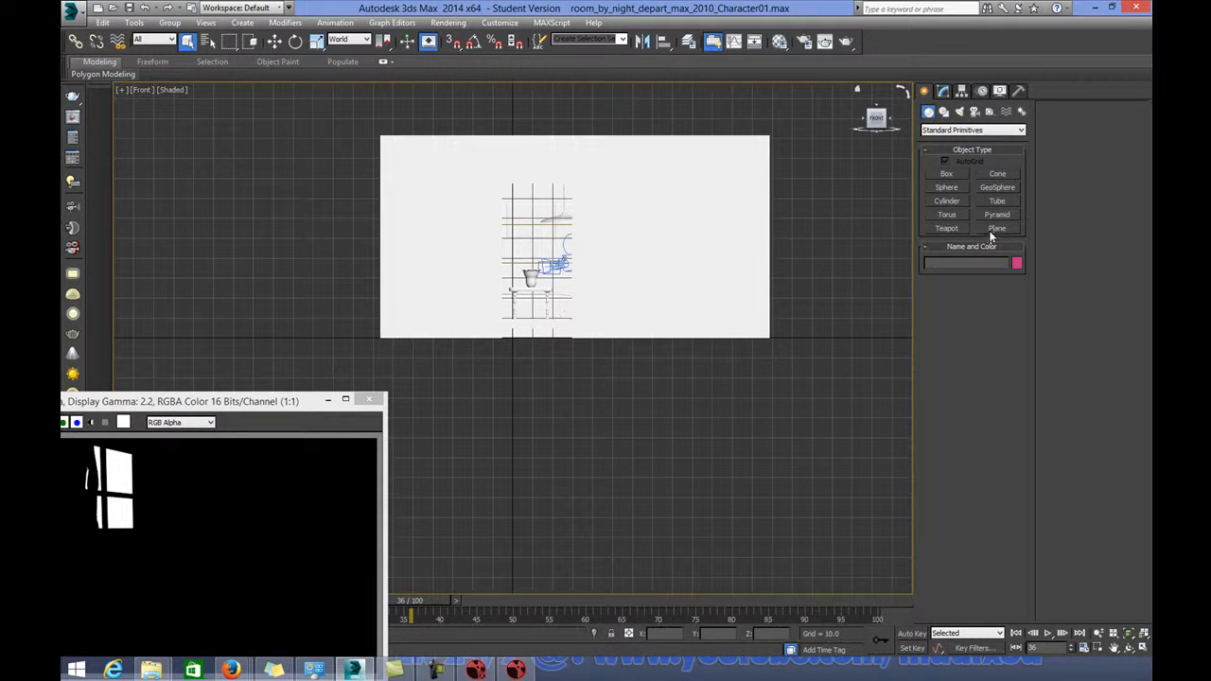
click(996, 229)
click(1113, 649)
drag(670, 272, 646, 443)
right_click(342, 314)
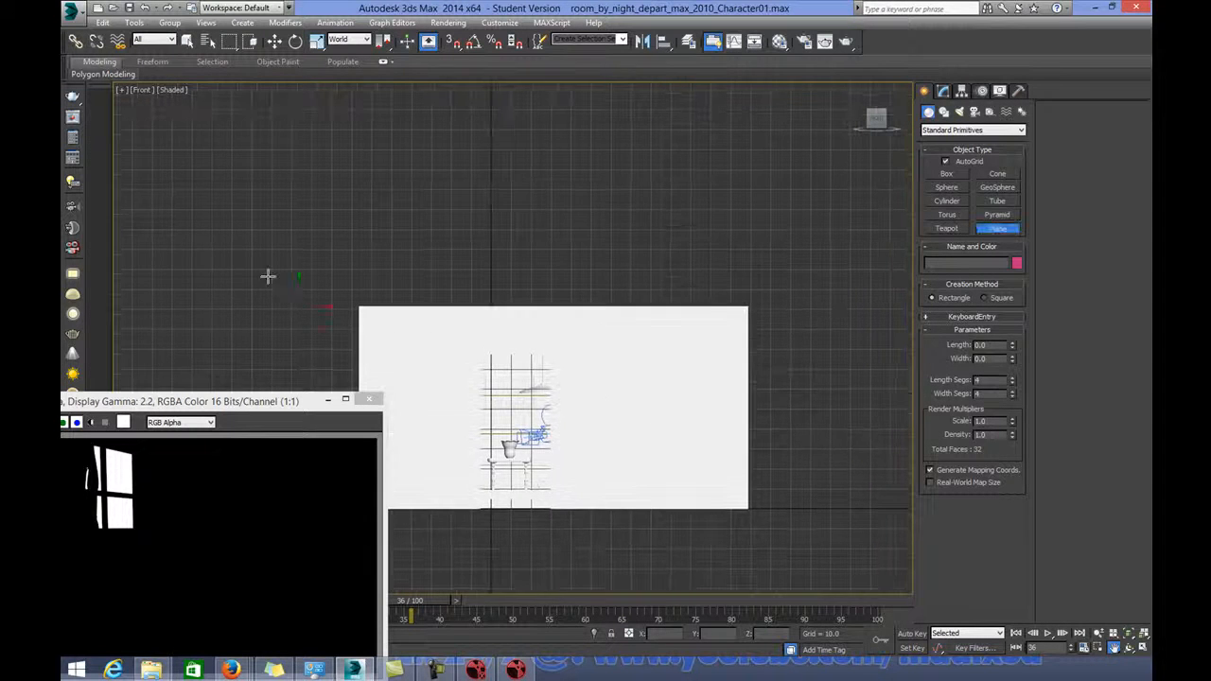
drag(157, 153, 890, 508)
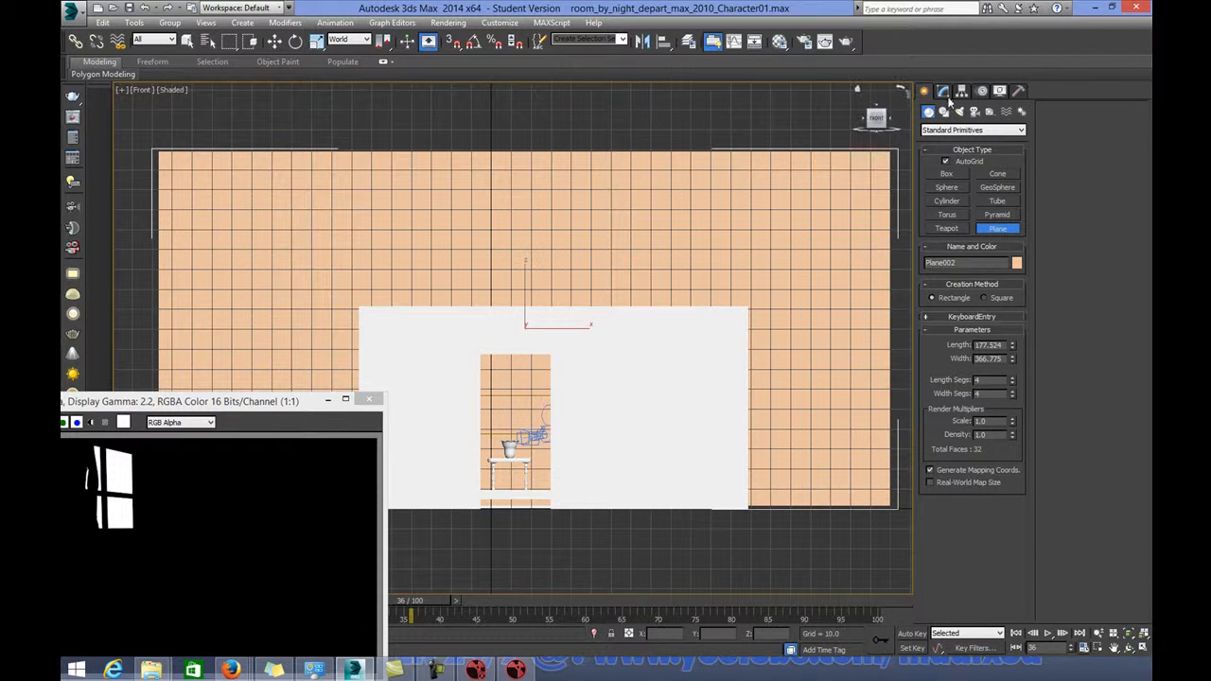
Turn the third material slot into a Standard material and name it Background.
click(778, 41)
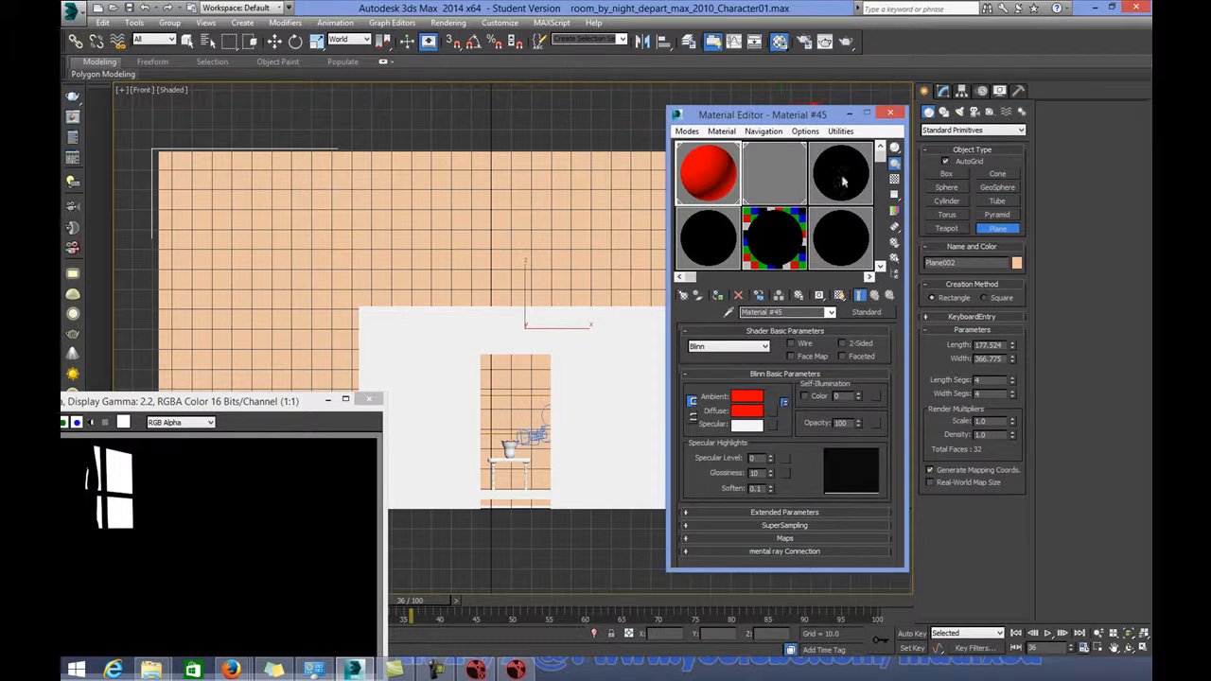
click(683, 296)
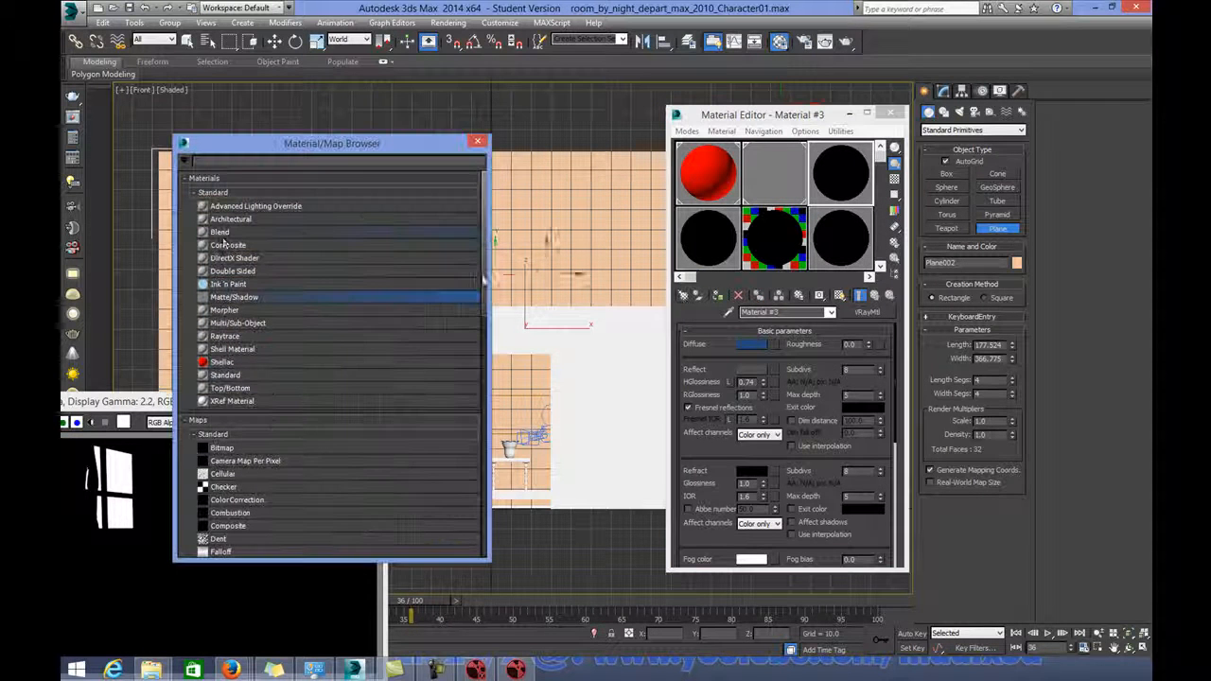
double_click(236, 377)
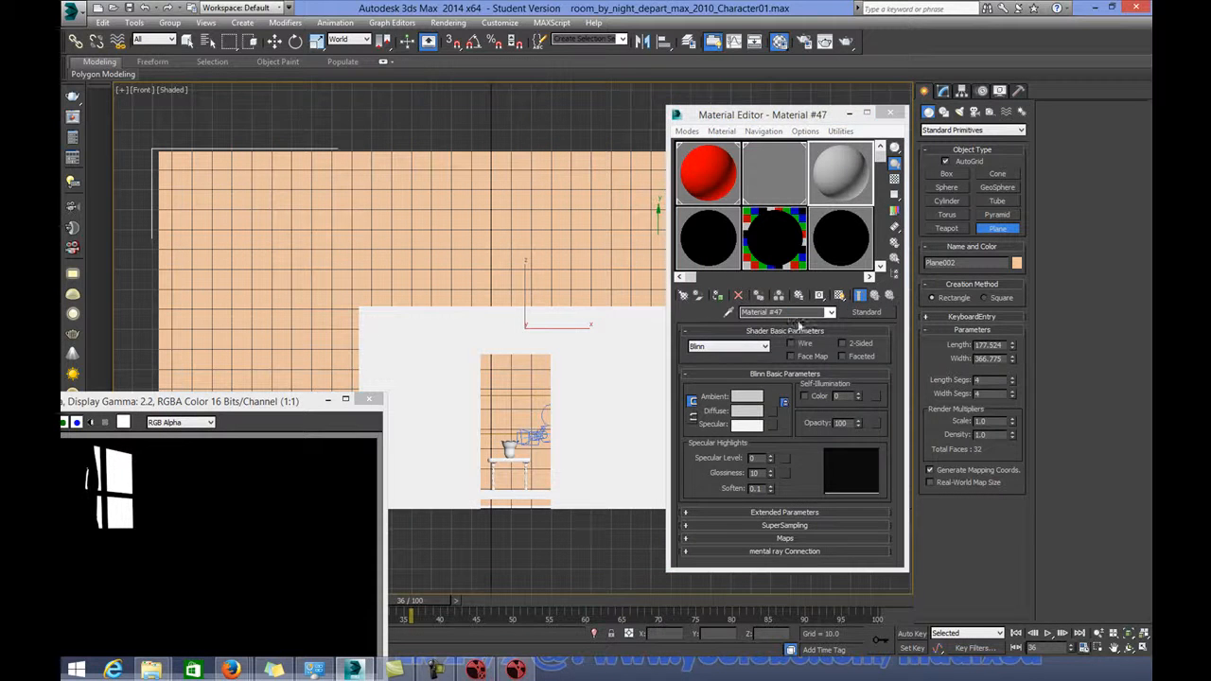
text(Bac)
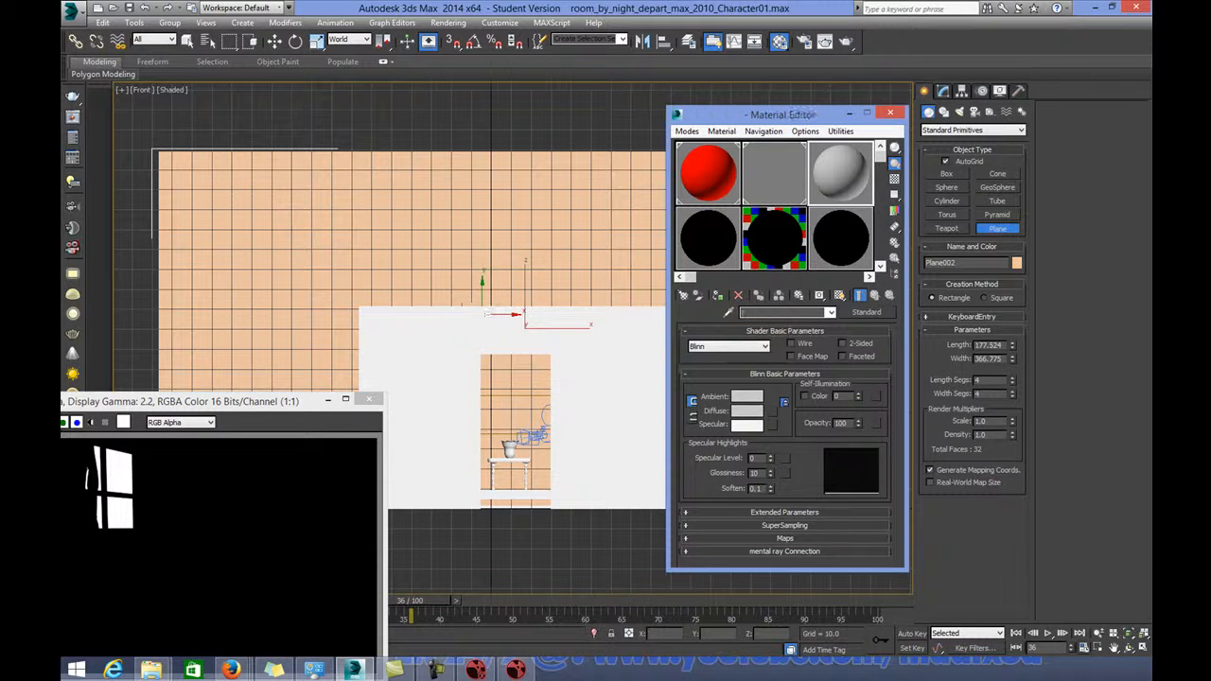
text(kground)
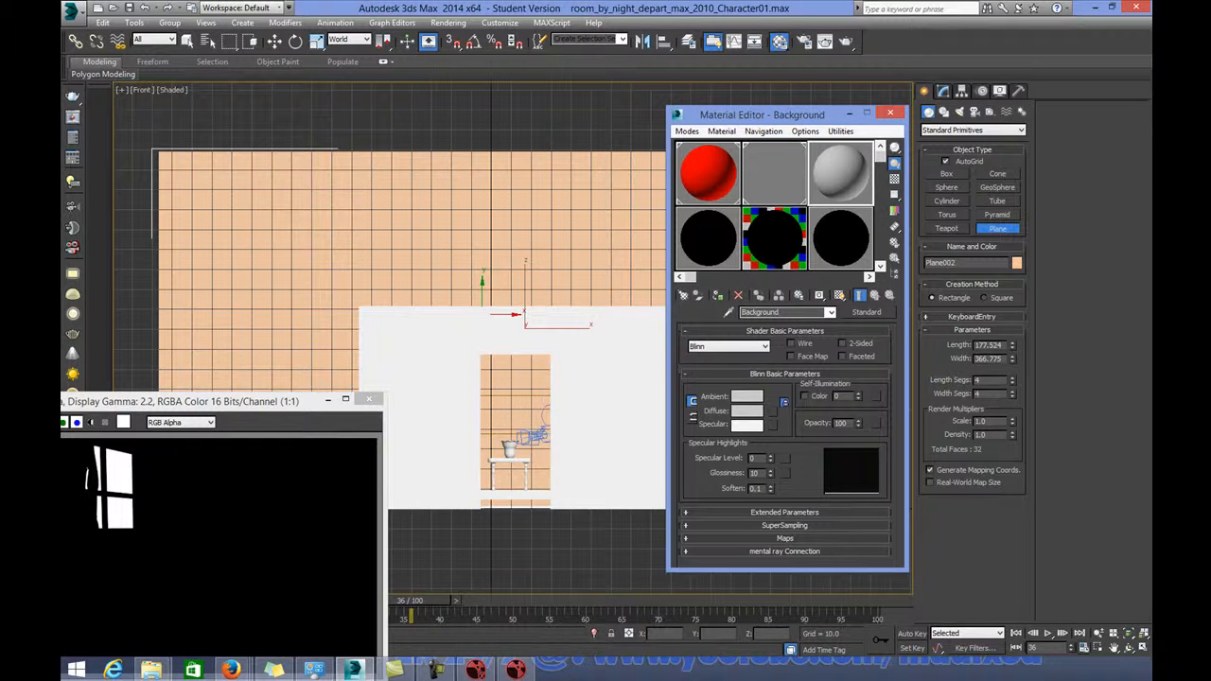
Load NatureBackground.jpg from the Rendering folder as the Background material's diffuse bitmap and return to the material's main parameters.
click(772, 411)
double_click(246, 205)
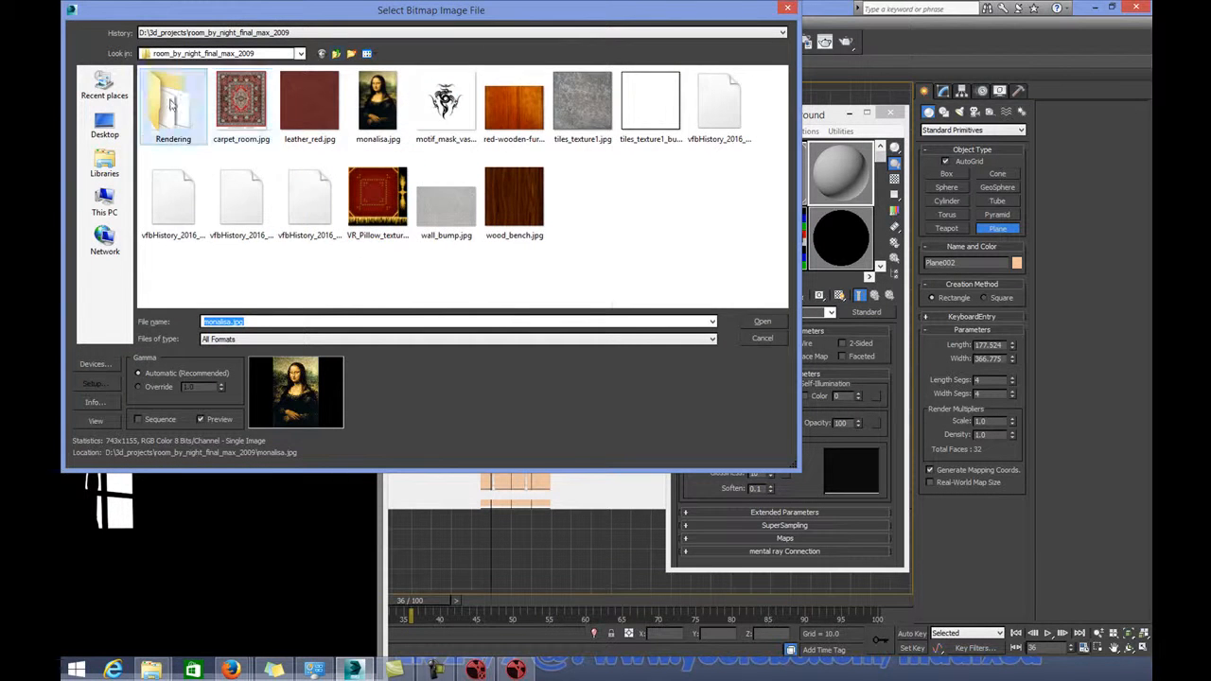
double_click(172, 105)
drag(782, 87, 783, 286)
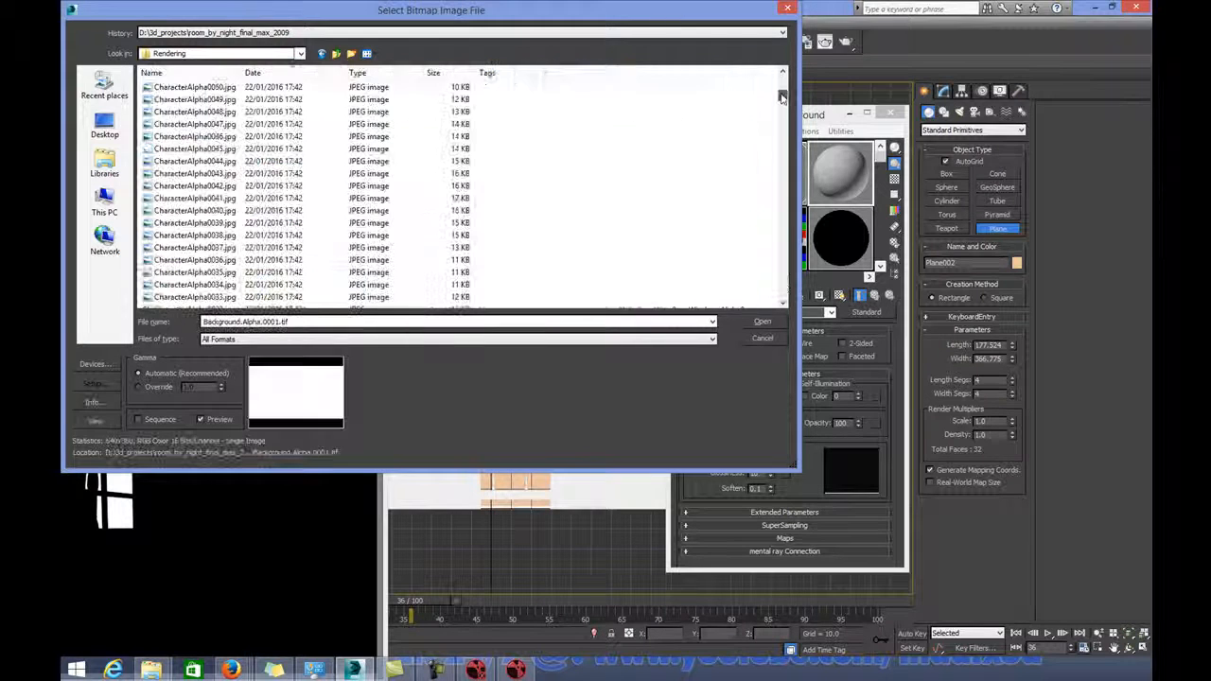
drag(782, 98, 782, 94)
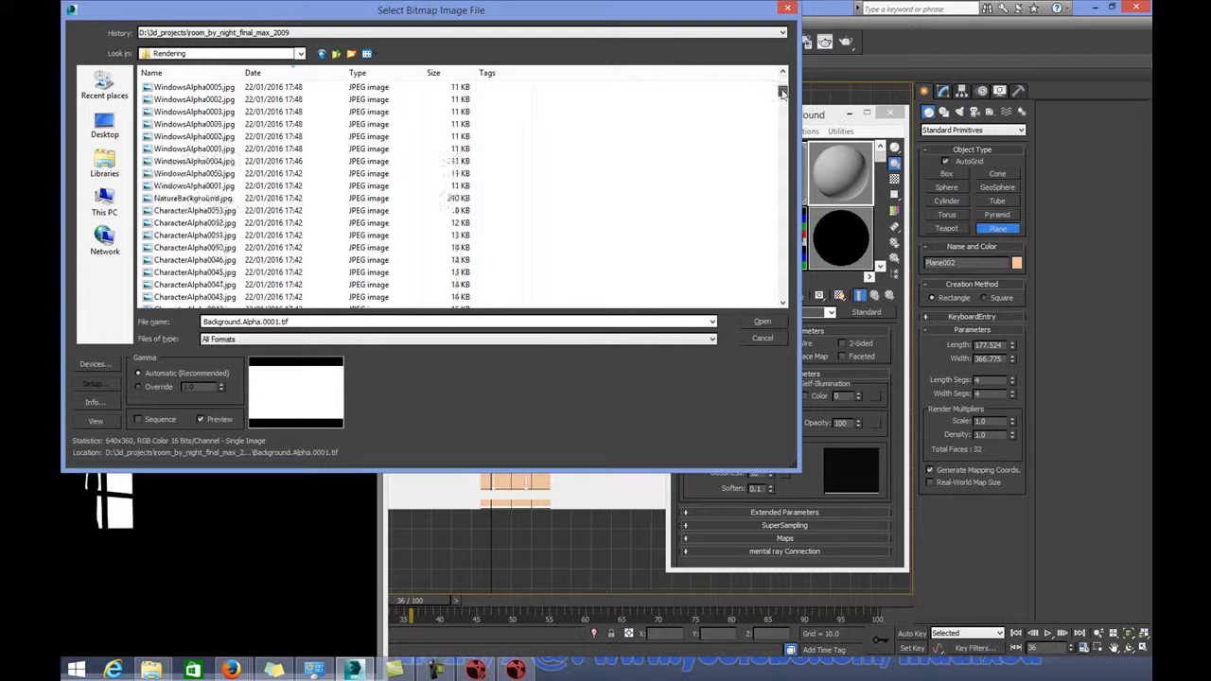
click(511, 160)
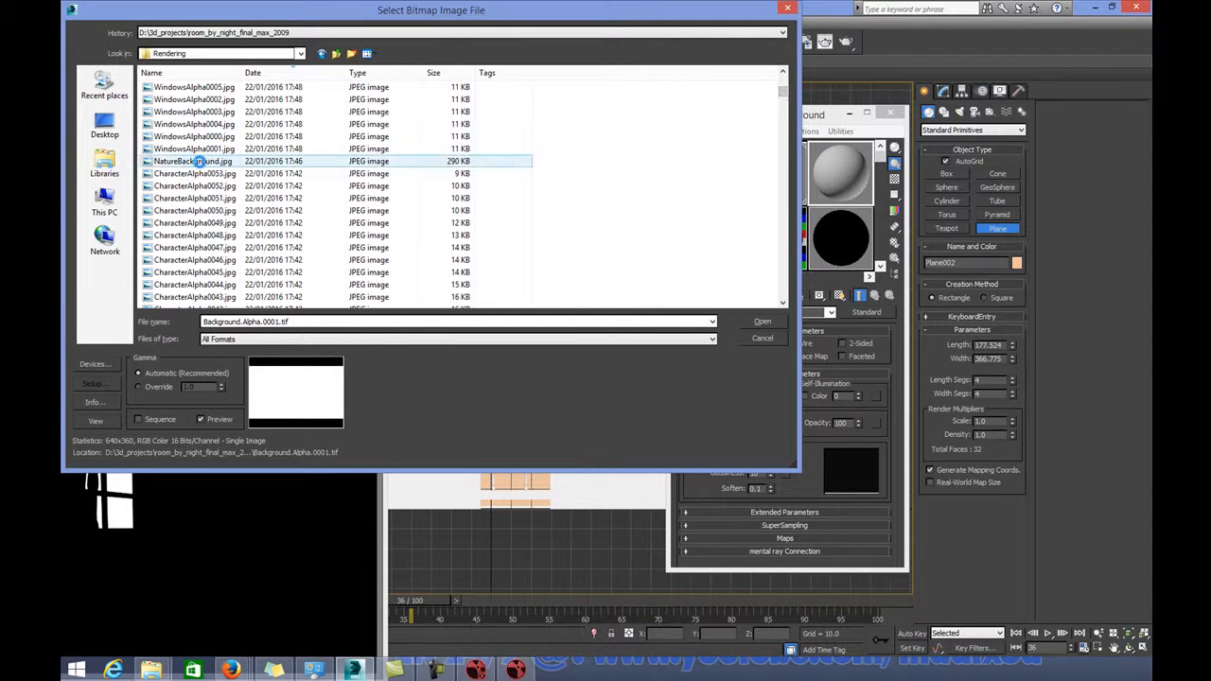
click(760, 323)
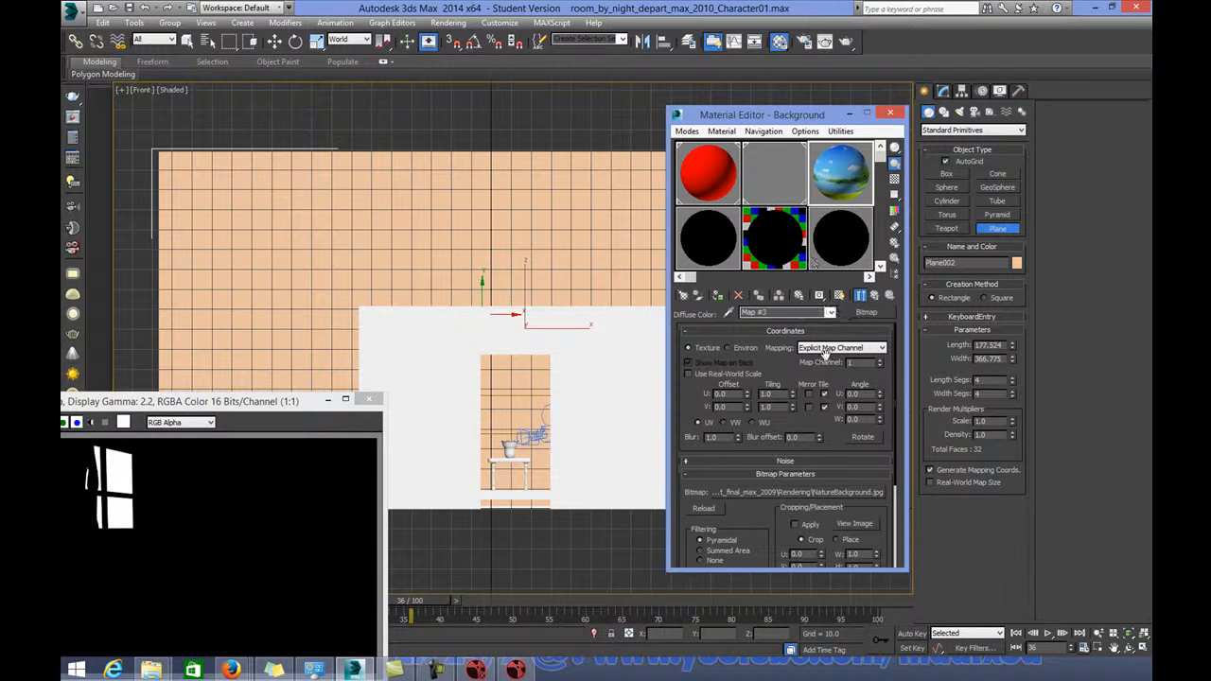
click(873, 295)
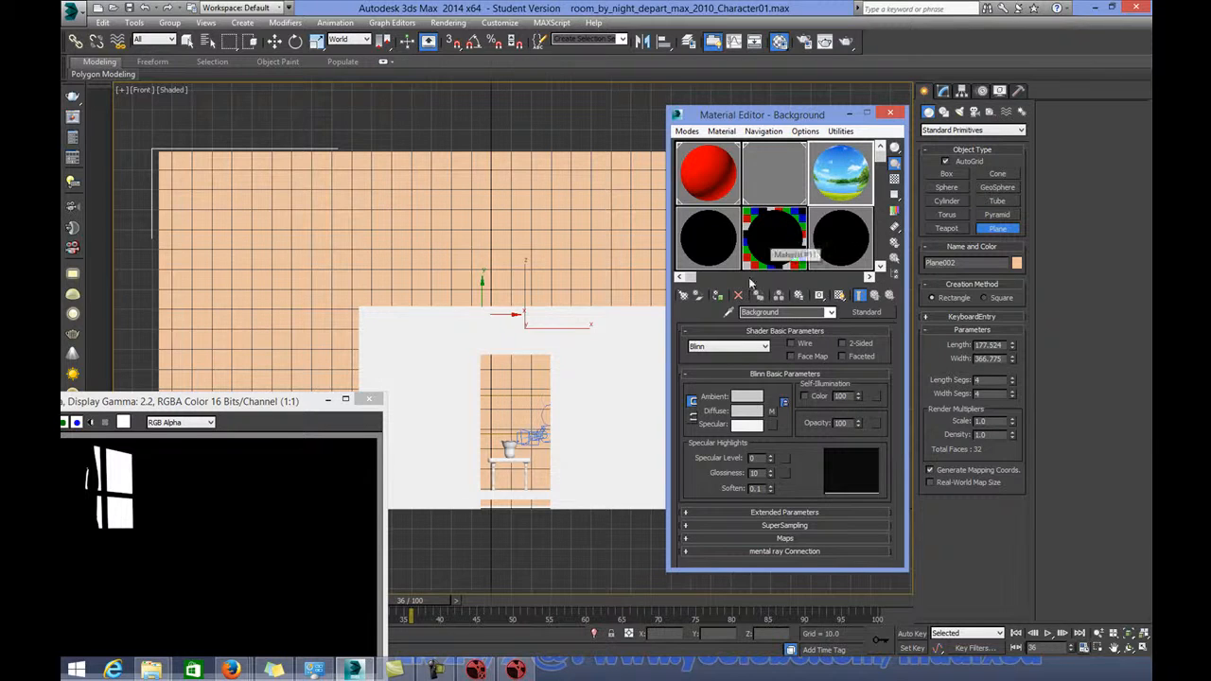
Assign the Background material to the new plane, show its texture in the viewport and close the Material Editor.
click(718, 297)
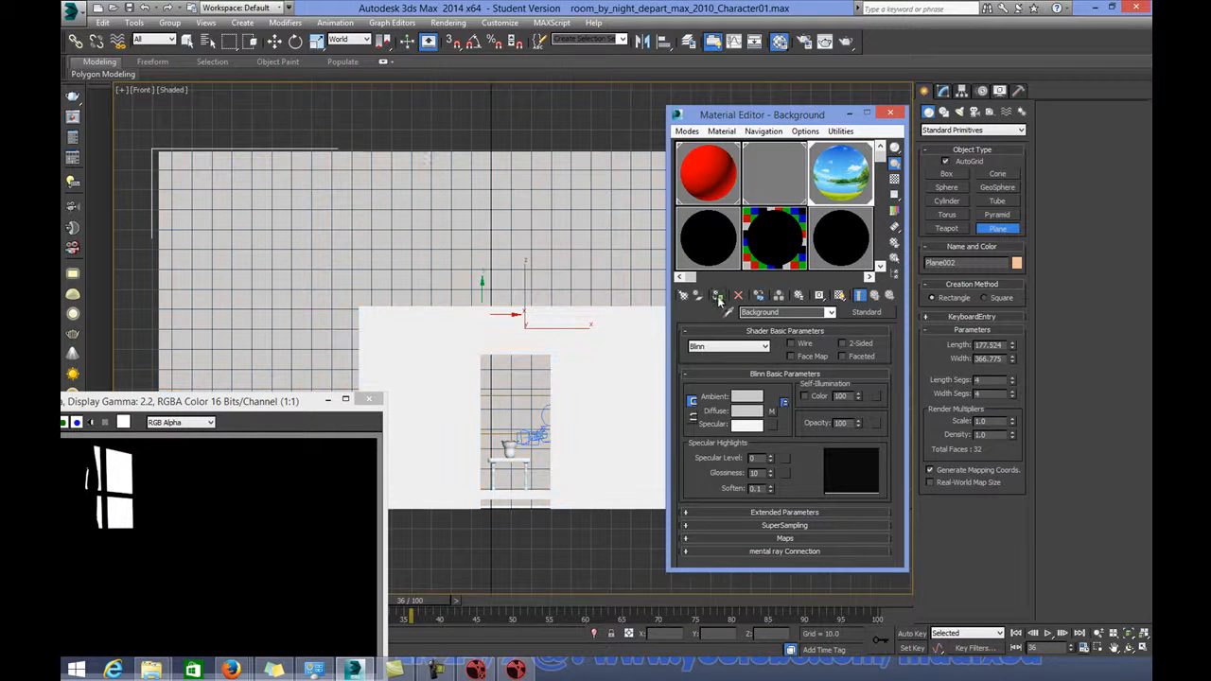
click(839, 295)
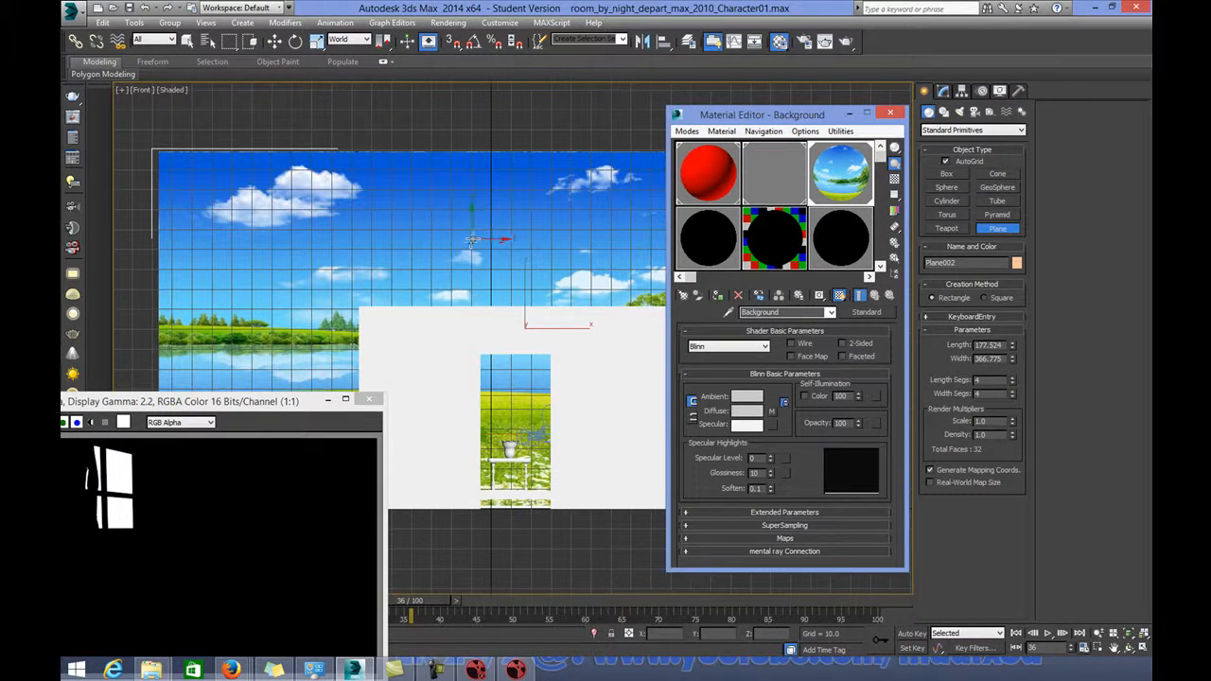
key(t)
click(889, 112)
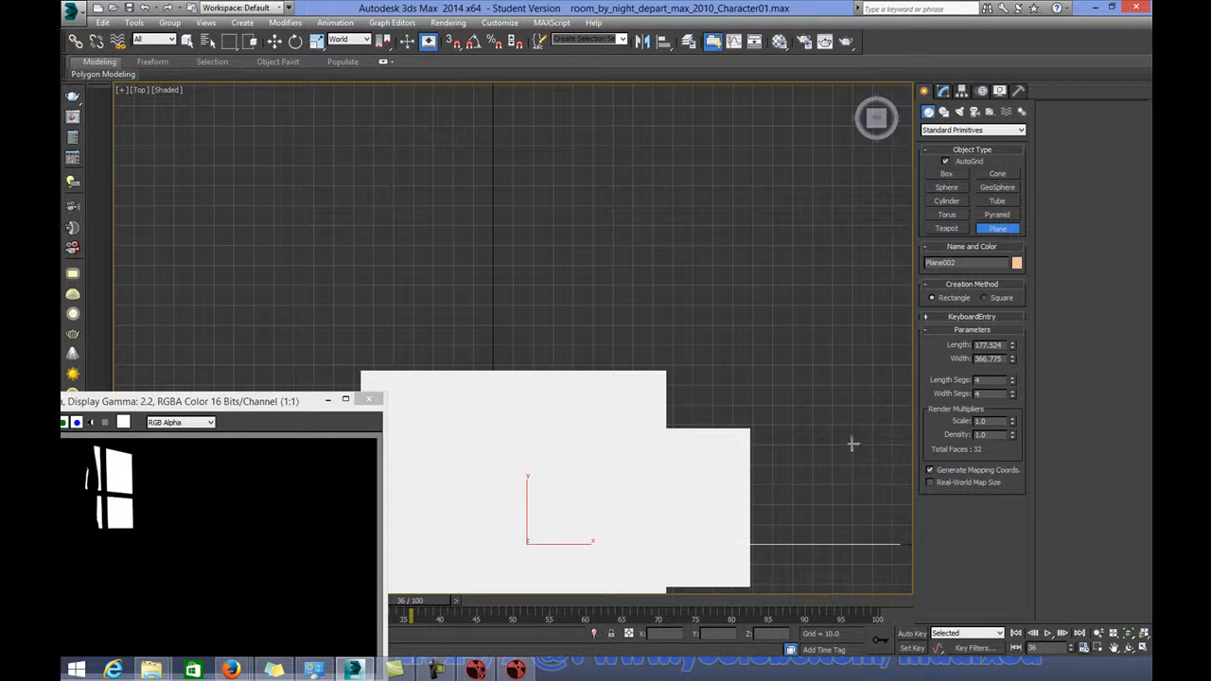
In the Top view, move the background plane along Y to about 141, outside the room's upper wall.
click(1114, 648)
drag(539, 349, 541, 184)
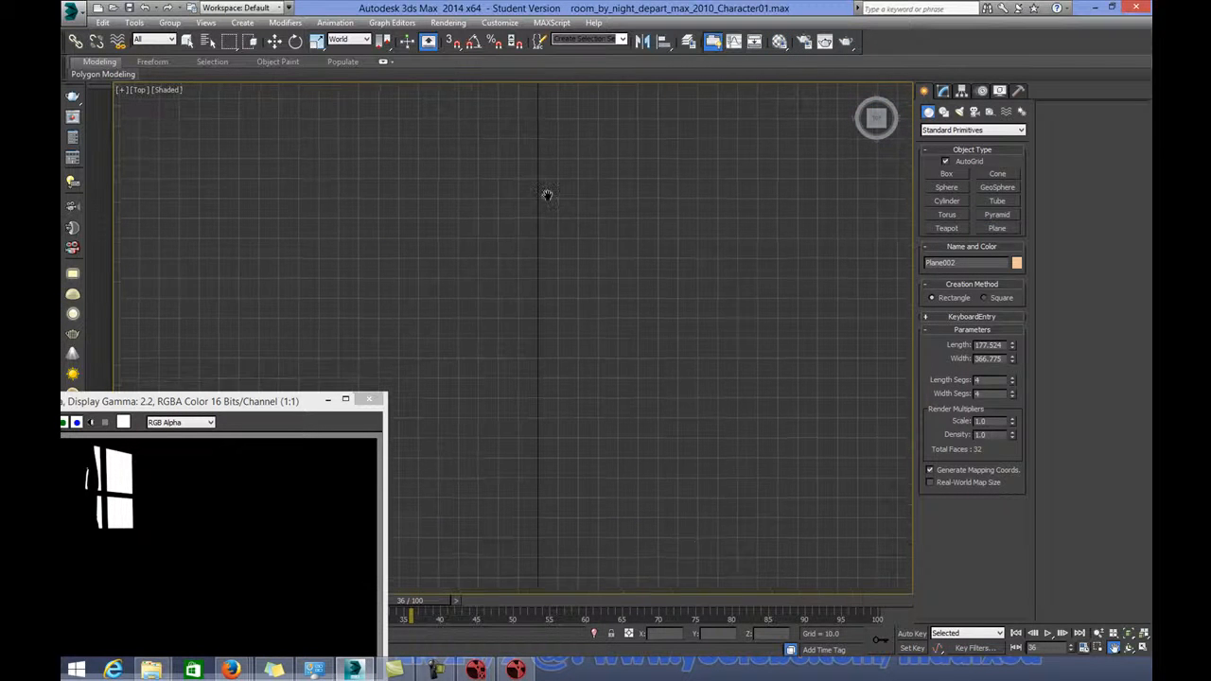
click(1143, 634)
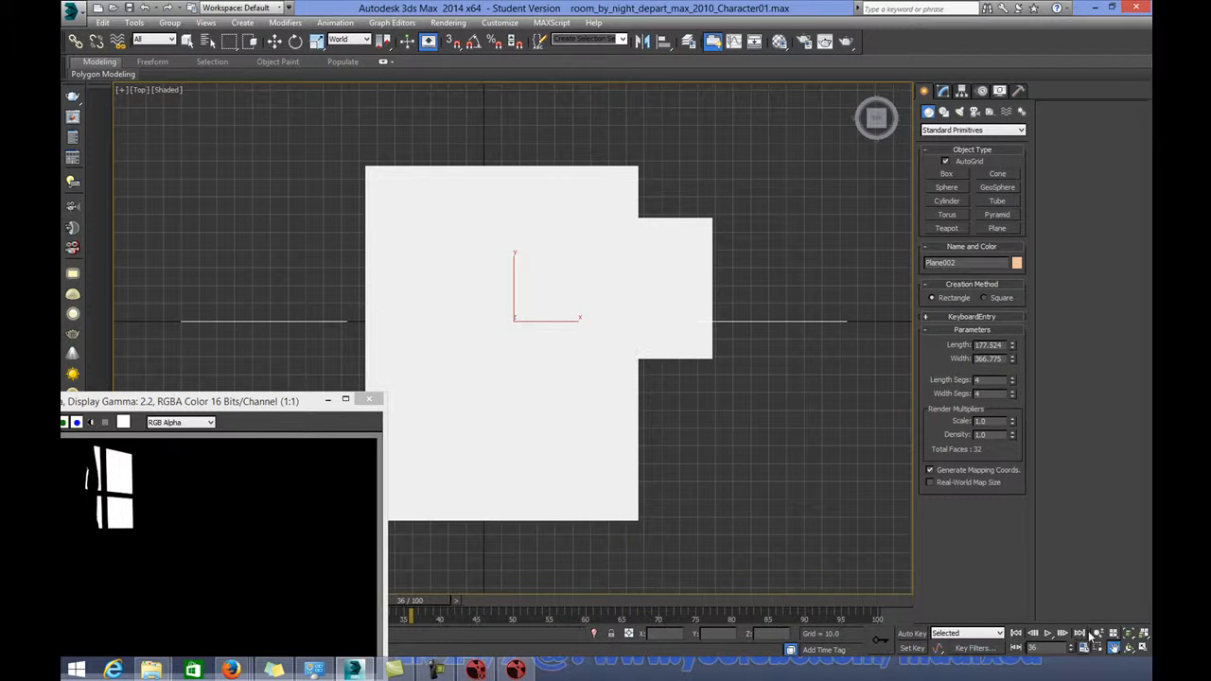
scroll(640, 331, down, 5)
right_click(634, 370)
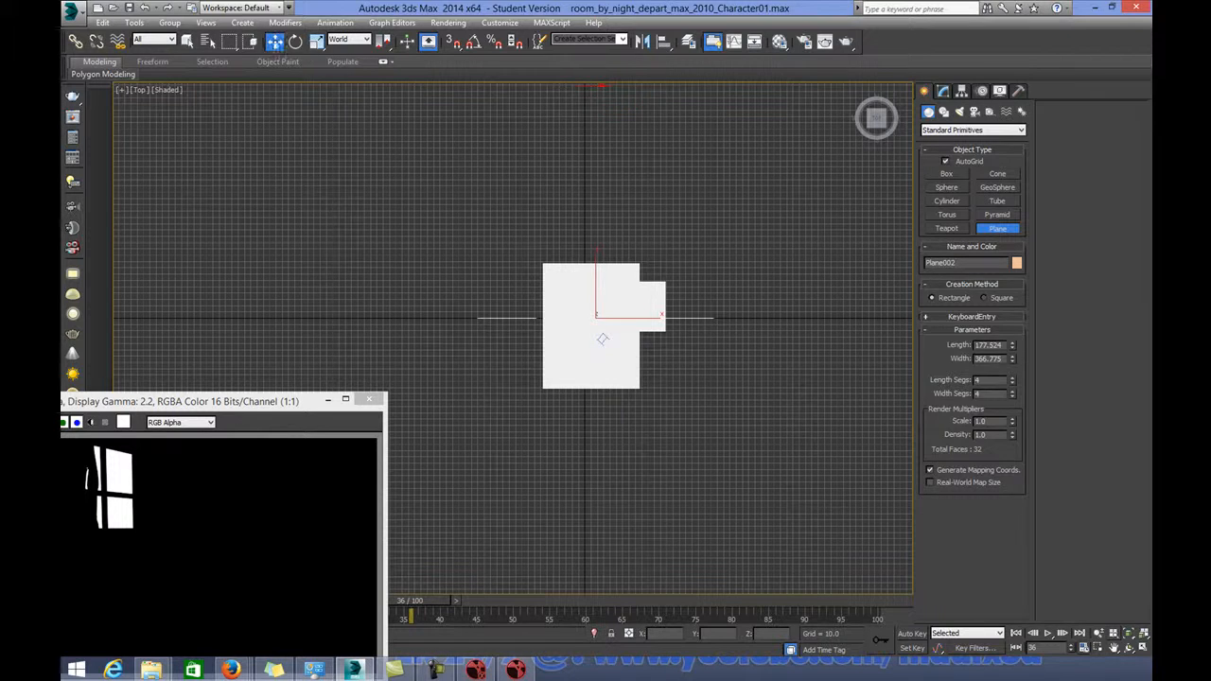
click(274, 42)
drag(595, 282, 595, 194)
Add a Bend modifier with X axis, direction 0 and angle about -42.5, and move the plane to Y about 185.
click(945, 91)
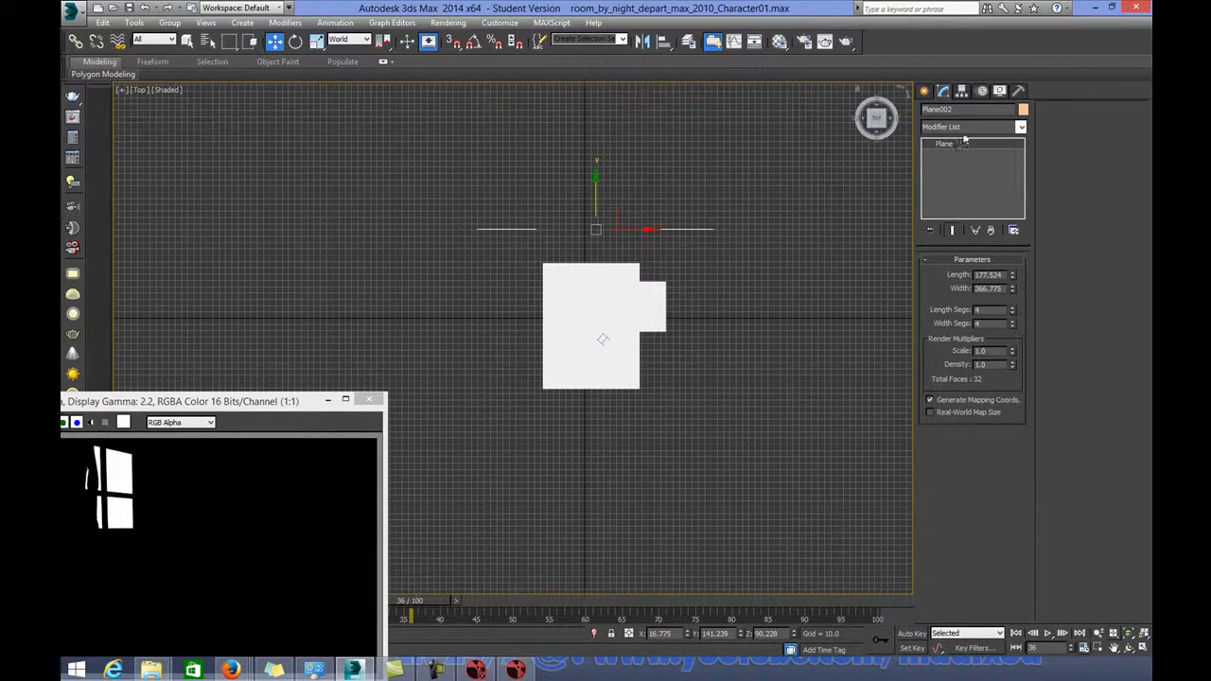
click(972, 126)
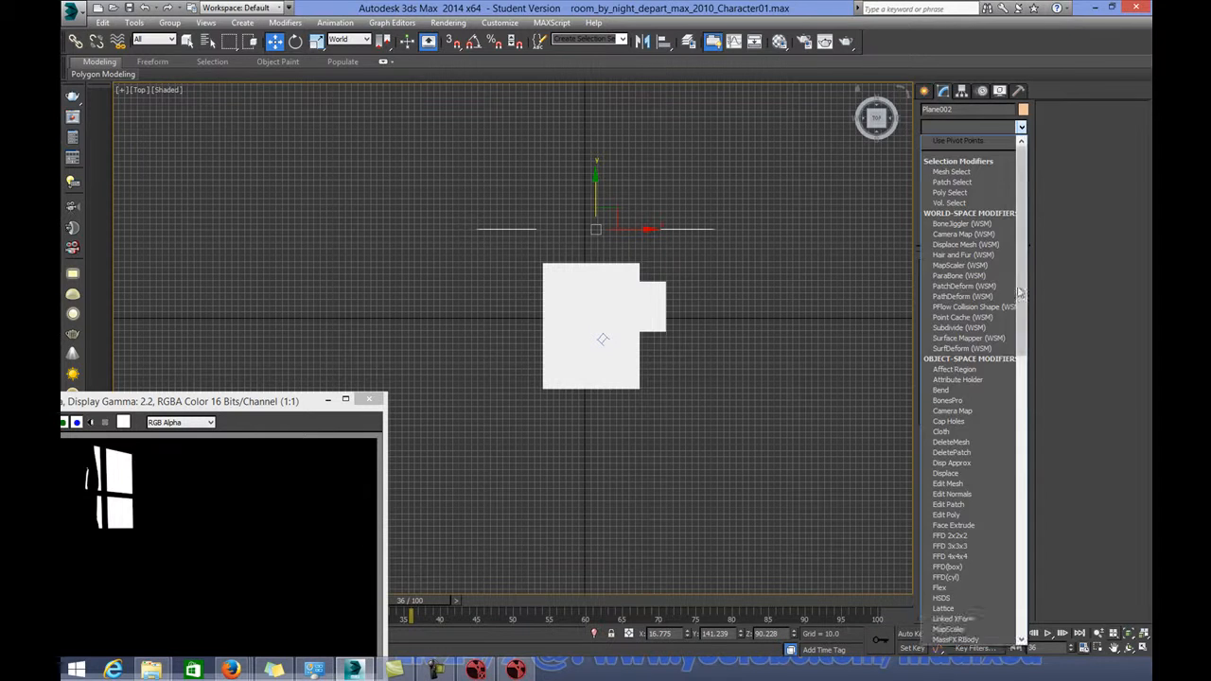
click(984, 391)
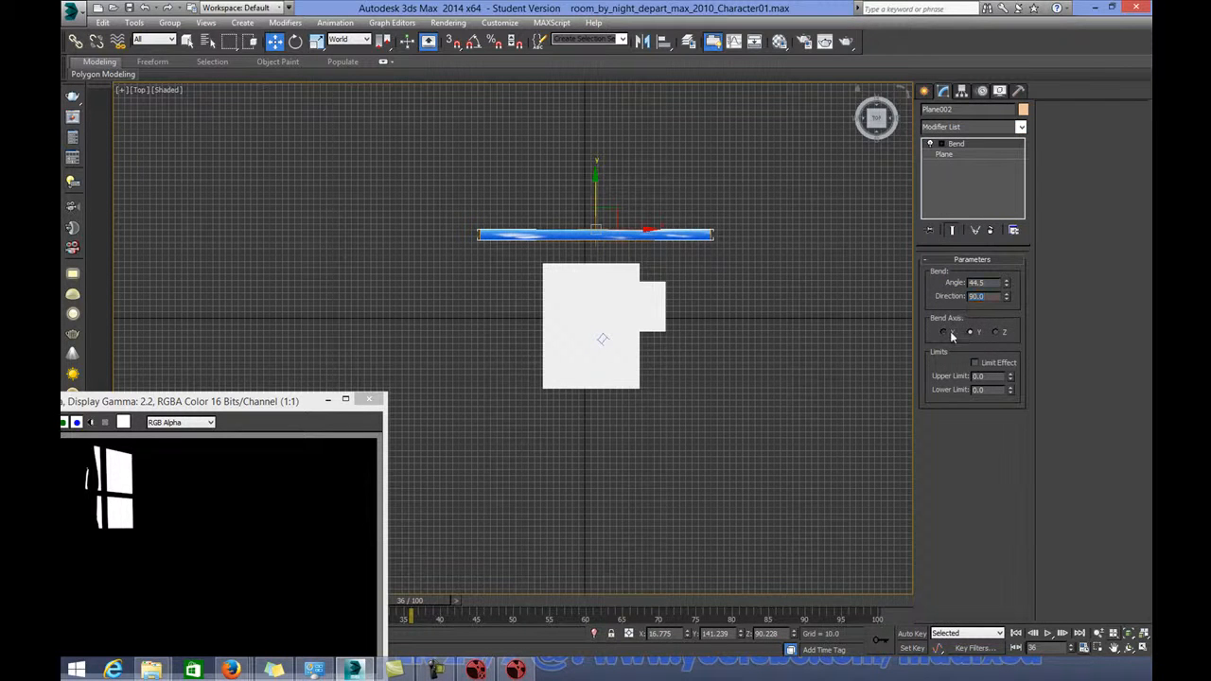
click(945, 332)
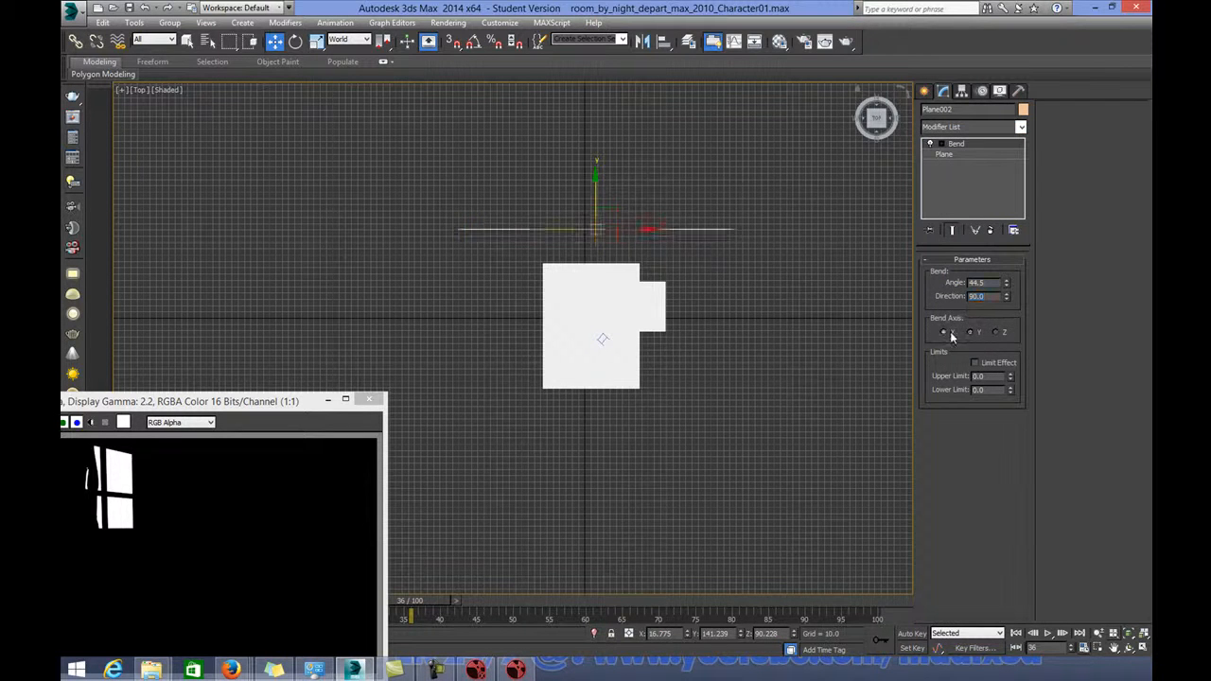
text(0)
key(Return)
drag(1005, 275, 990, 397)
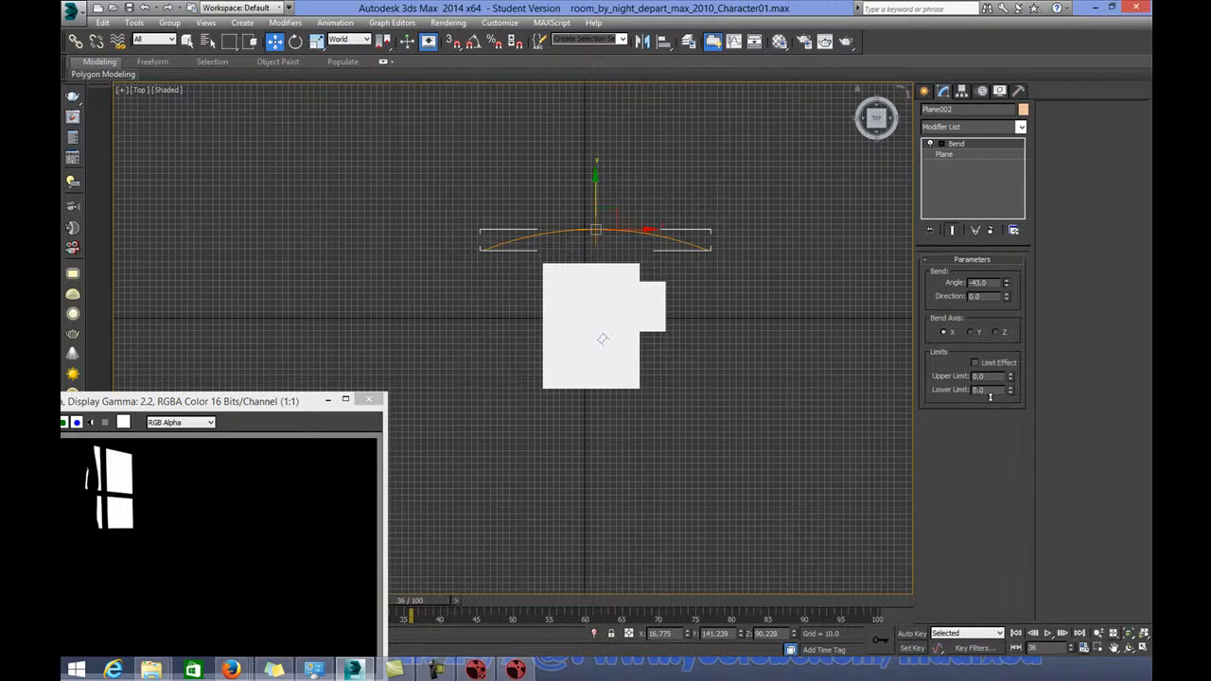
drag(700, 251, 561, 217)
In the Camera01 view, hide the red window glass object vitre_fenetre.
key(c)
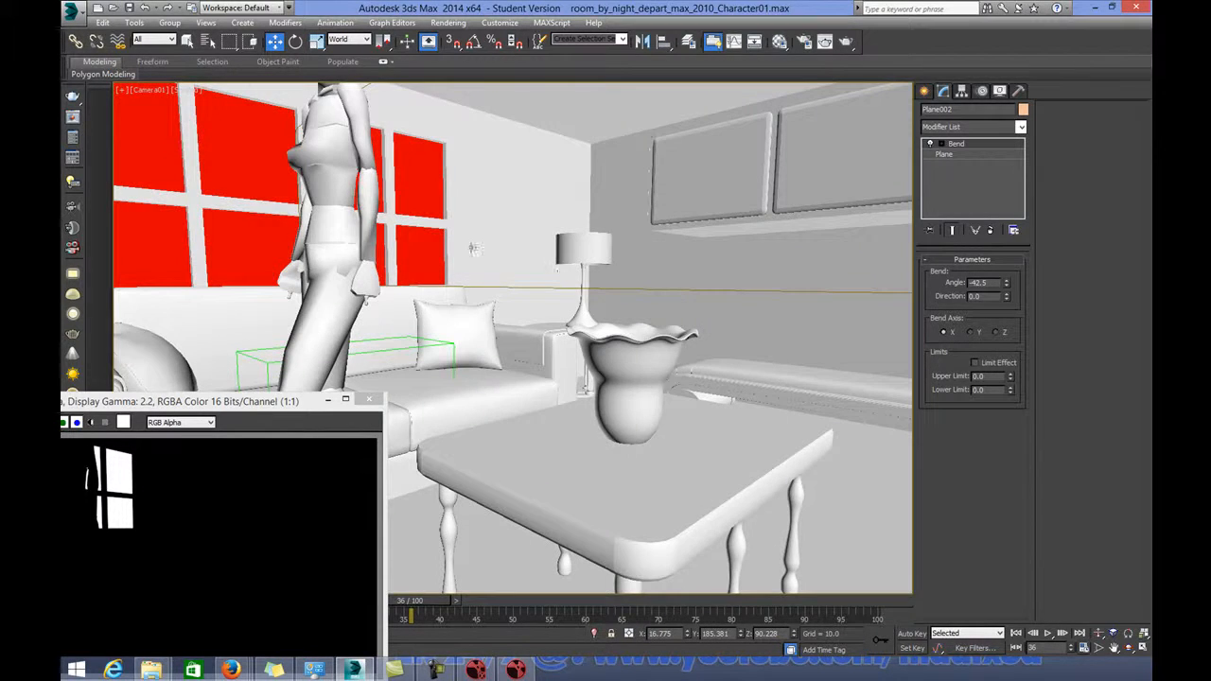
click(259, 175)
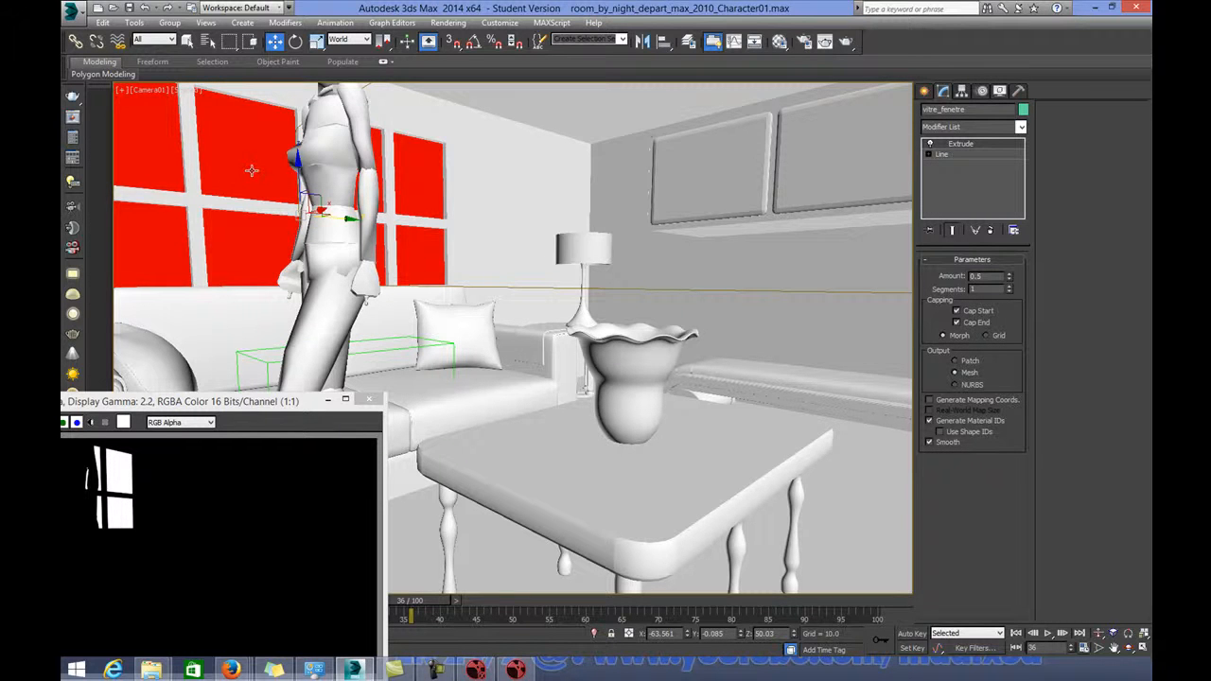
click(1000, 91)
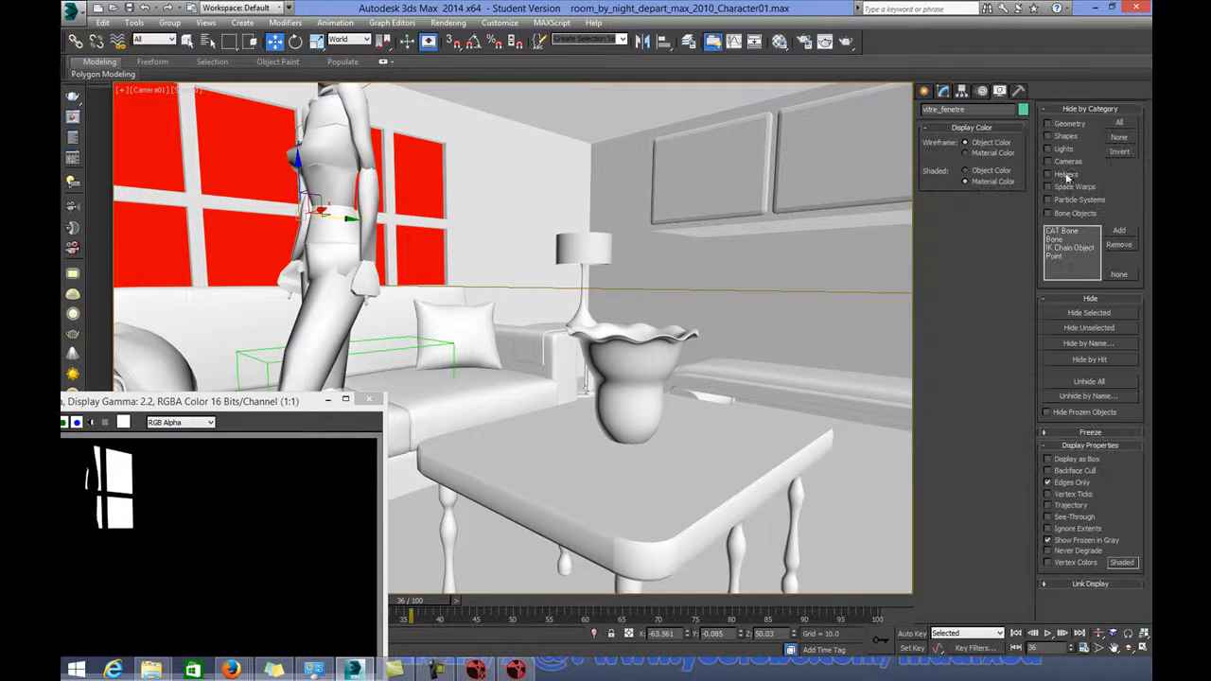
click(1080, 312)
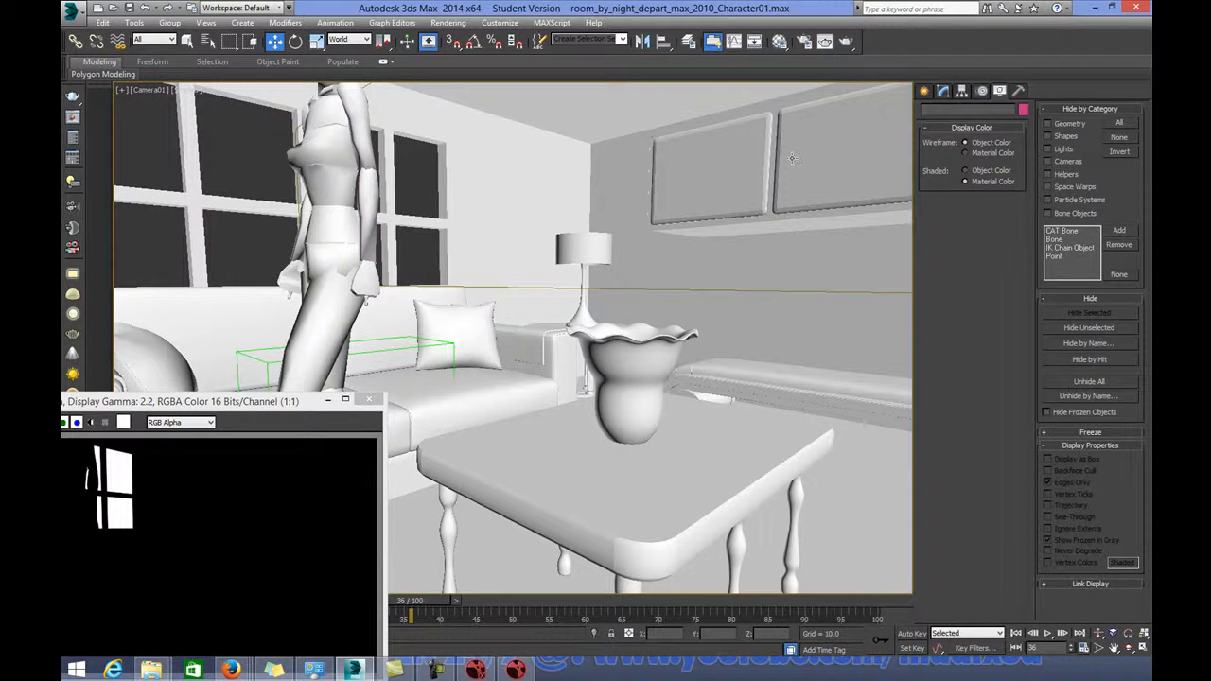
Return to the modifier settings, minimize the rendered alpha image window and advance the animation to frame 48.
click(943, 91)
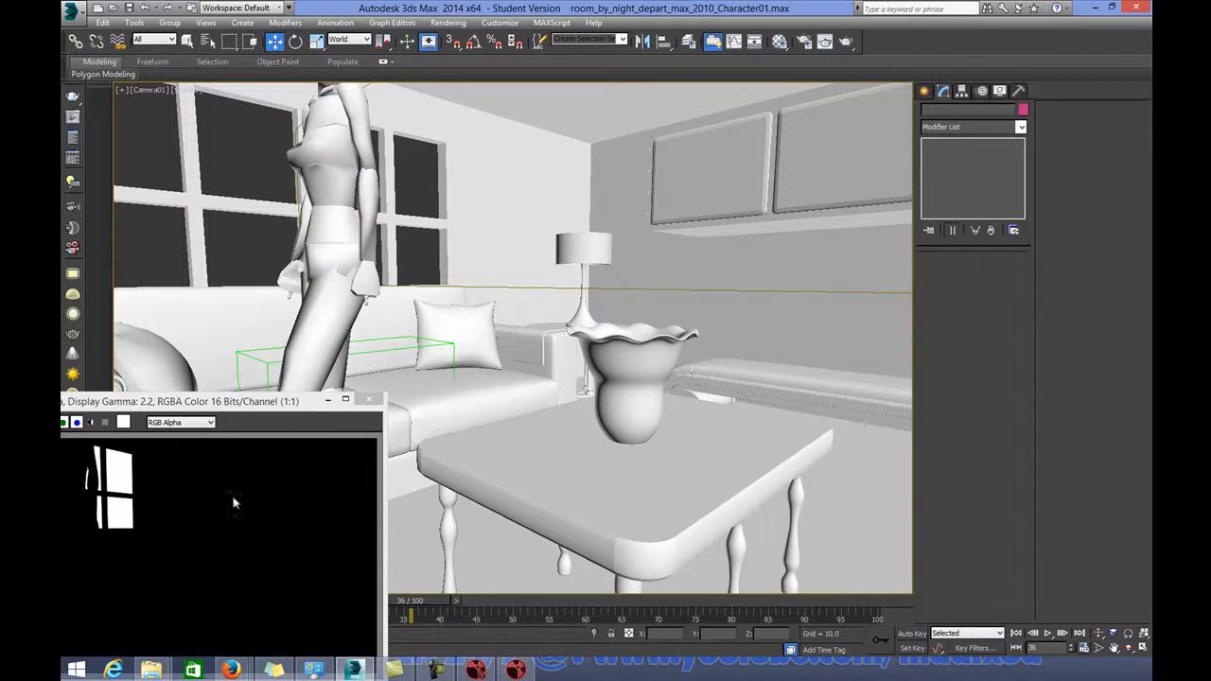
click(328, 400)
drag(394, 606, 485, 600)
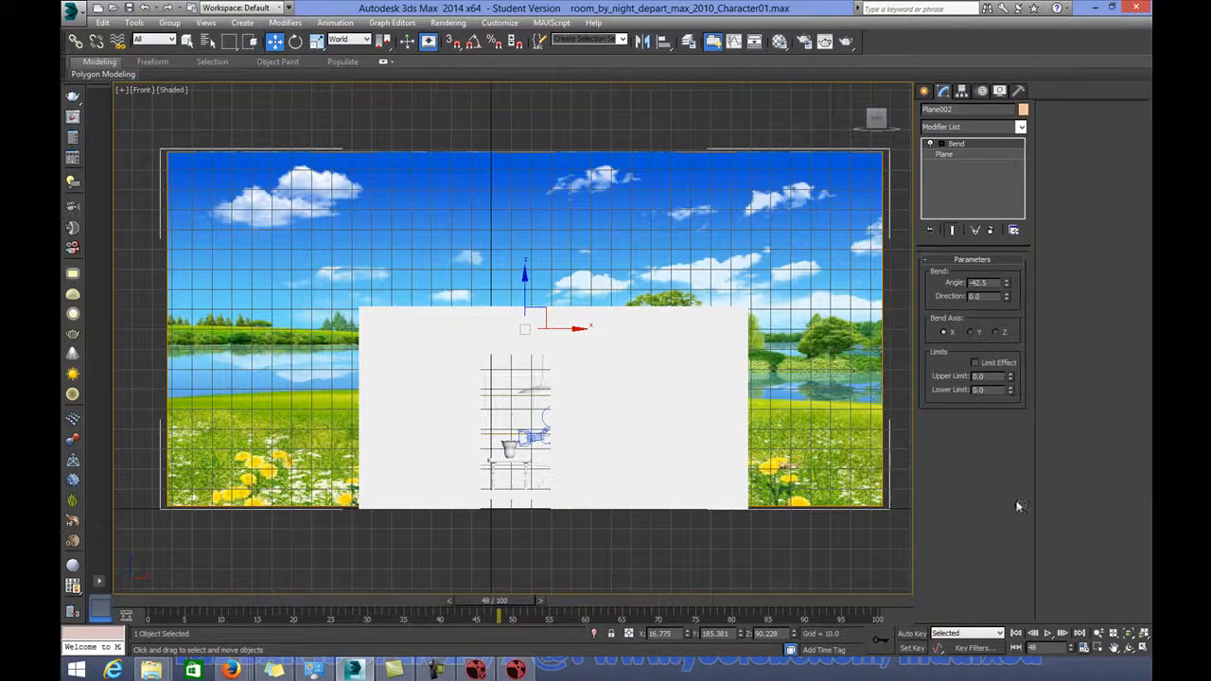
Enable angle snap and rotate the bent background plane around its vertical axis in the Perspective view.
click(1126, 645)
drag(508, 445, 568, 417)
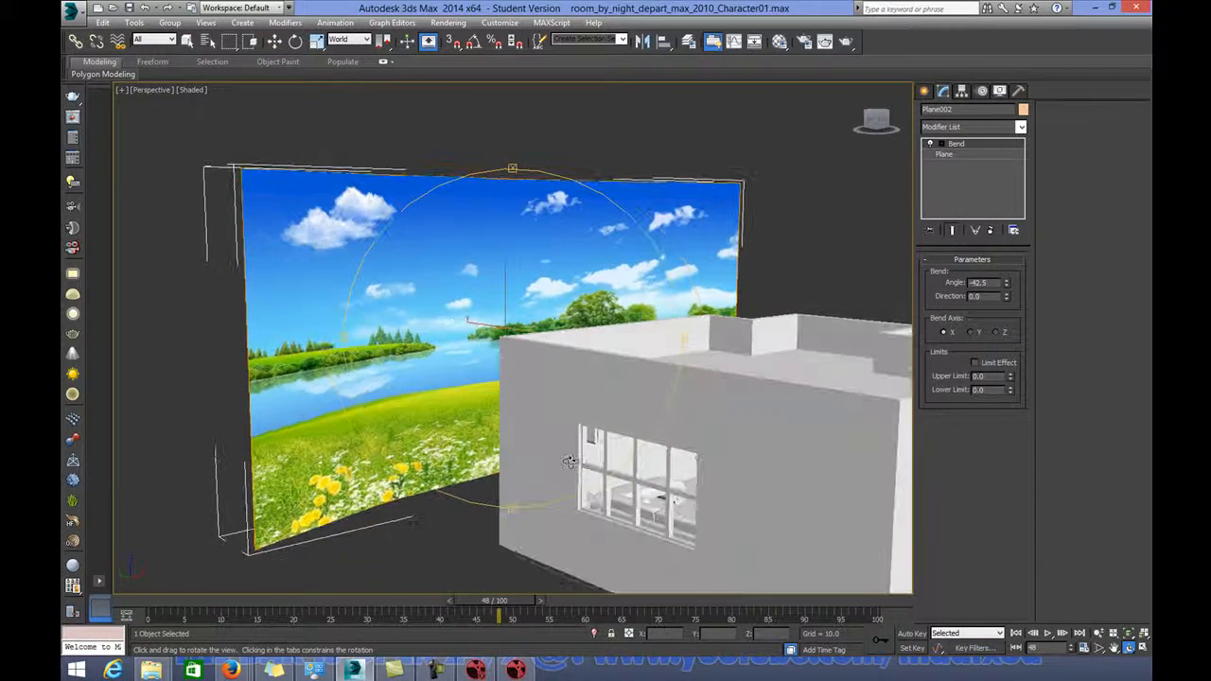
drag(610, 346, 568, 322)
key(w)
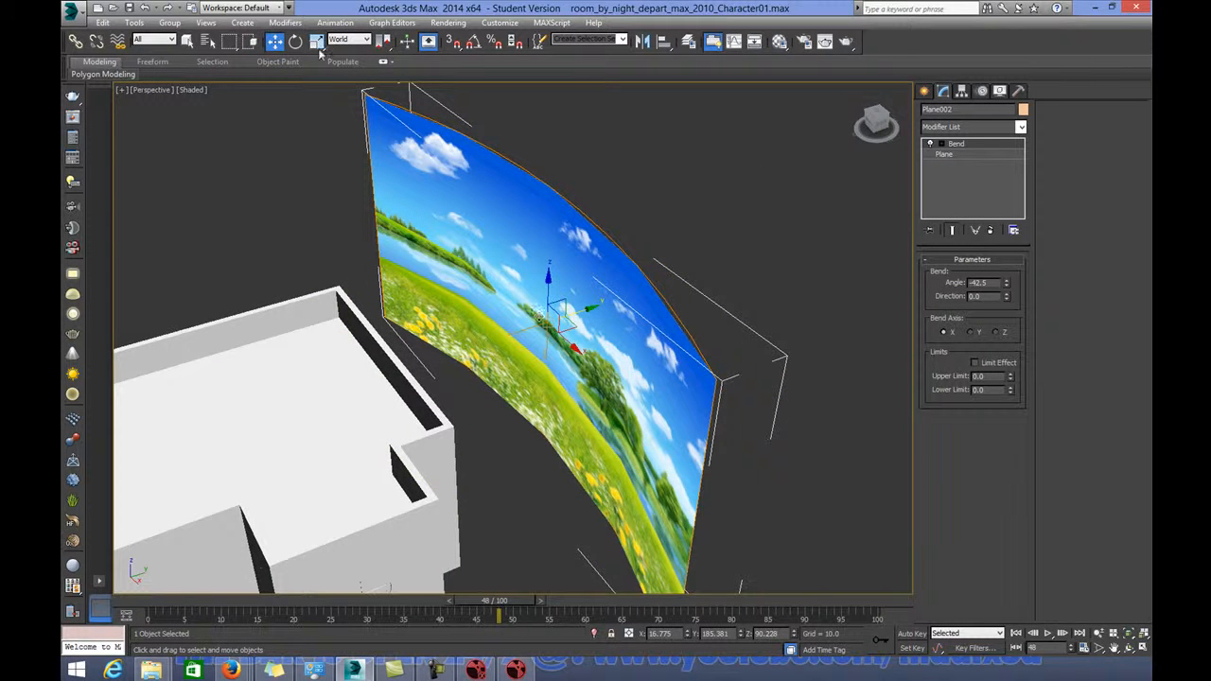
key(e)
click(472, 42)
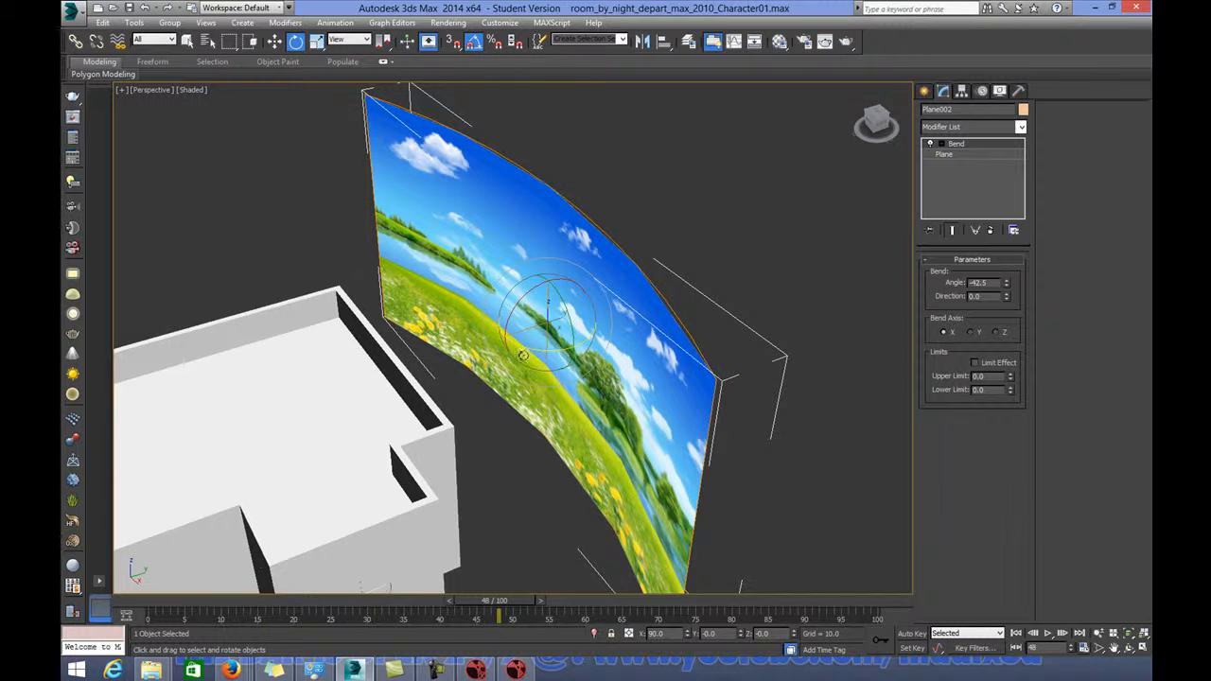
drag(531, 347, 591, 350)
Move the background plane to about X -288, Y -14 behind the sofa windows and return Camera01 to frame 0.
click(275, 42)
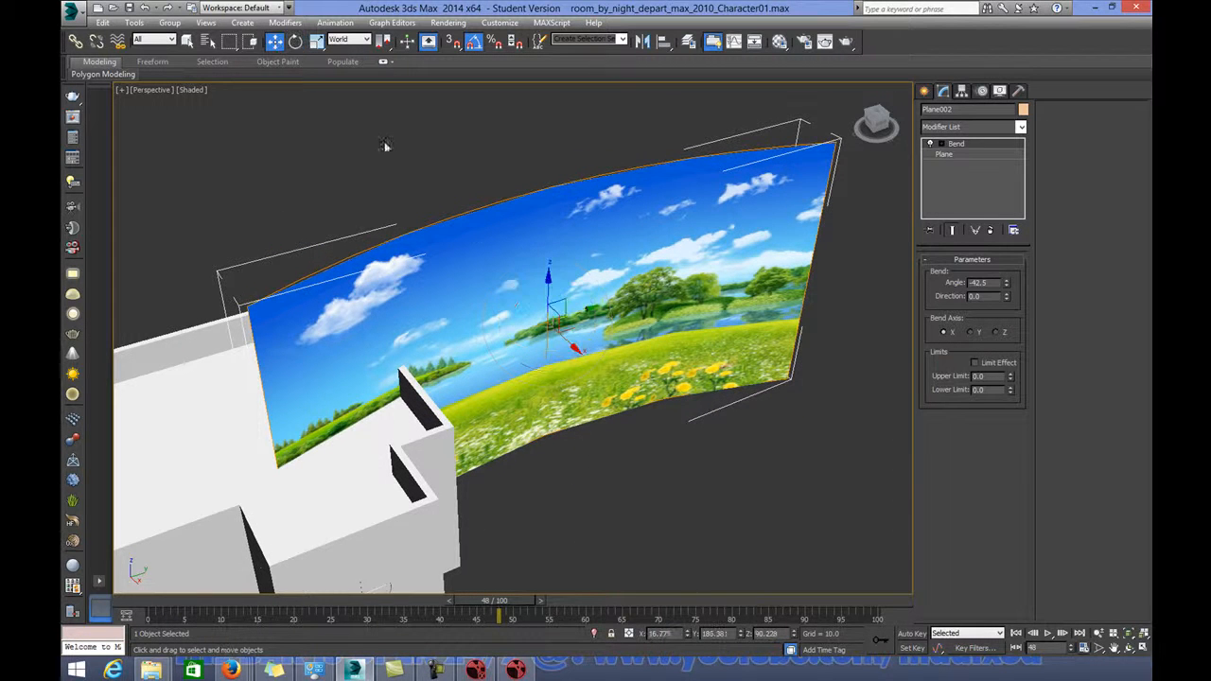
drag(576, 330, 514, 371)
key(c)
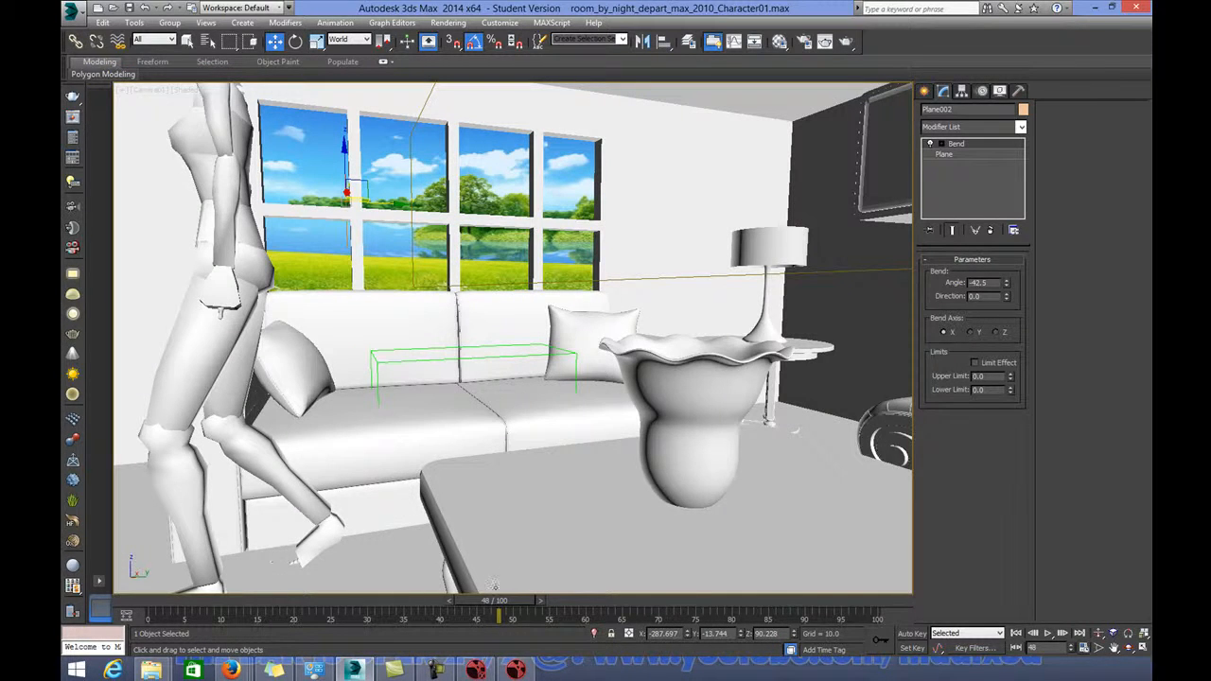
drag(494, 602, 132, 603)
key(w)
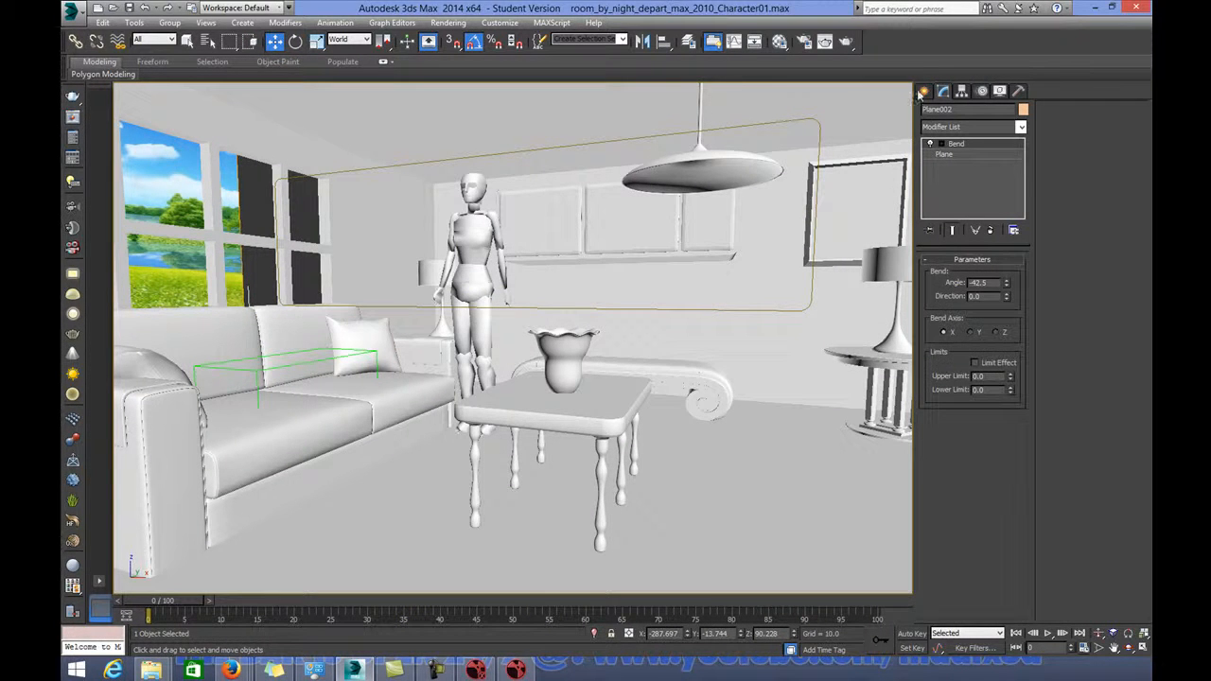
Try a uniform 150% scale on the background plane using Scale Transform Type-In, and undo it.
click(316, 41)
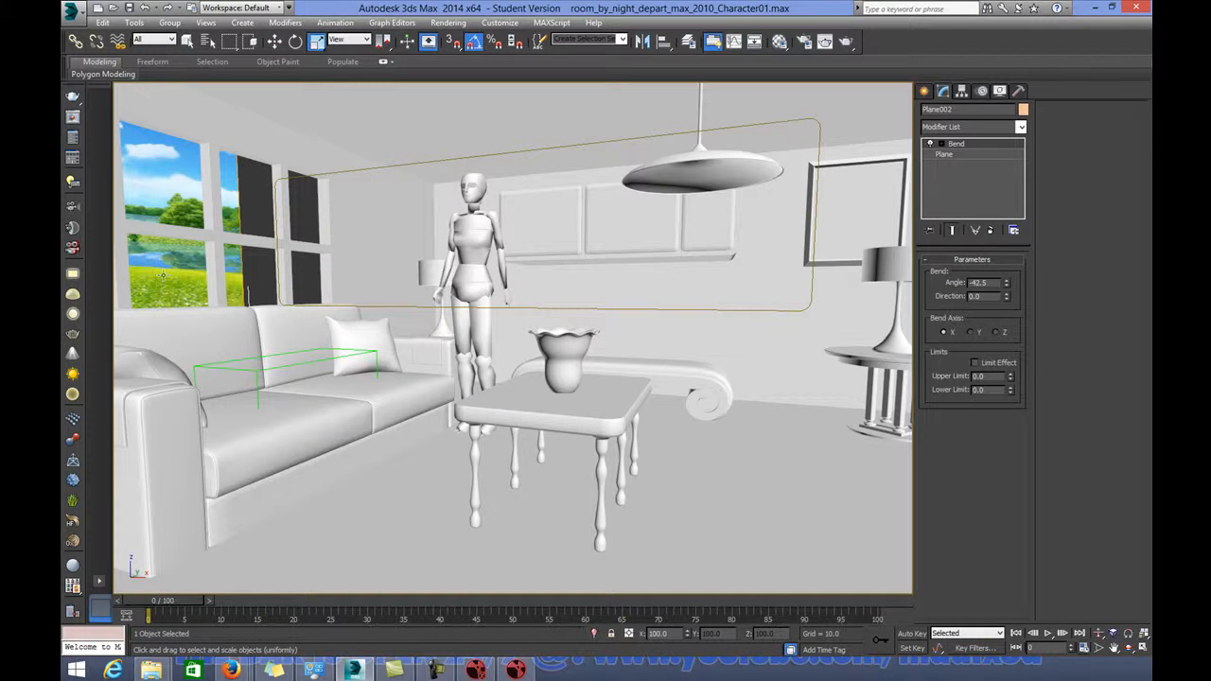
right_click(316, 42)
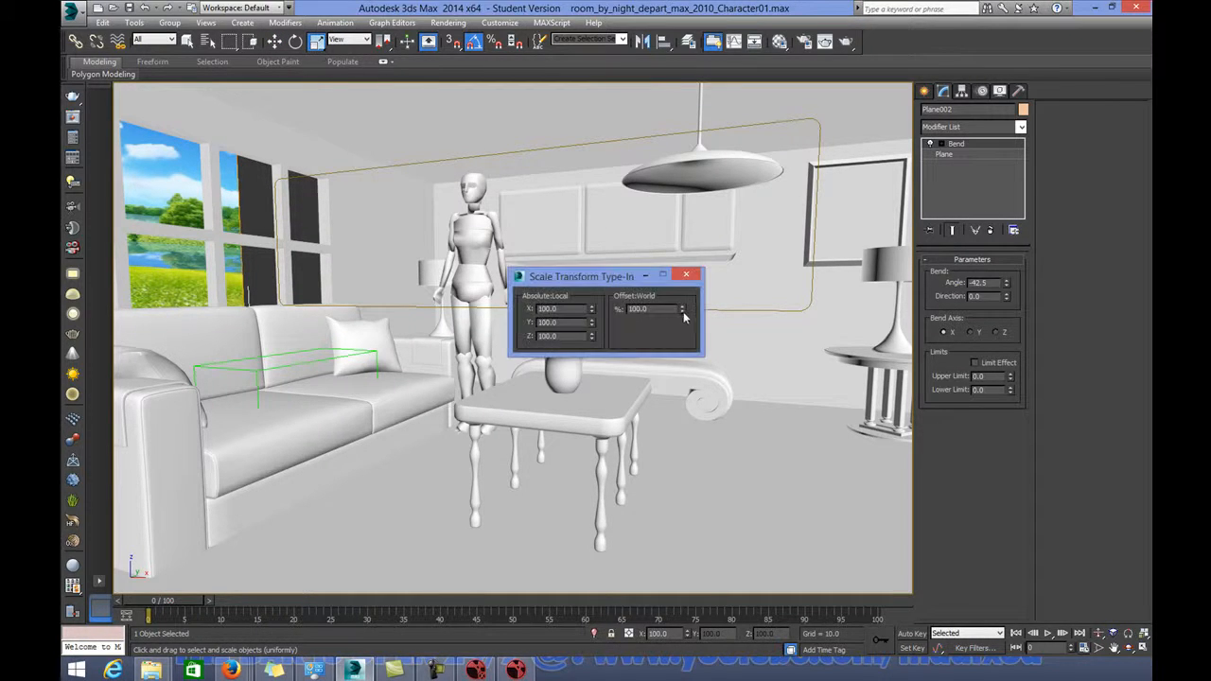
drag(684, 315, 702, 679)
key(ctrl+z)
key(Return)
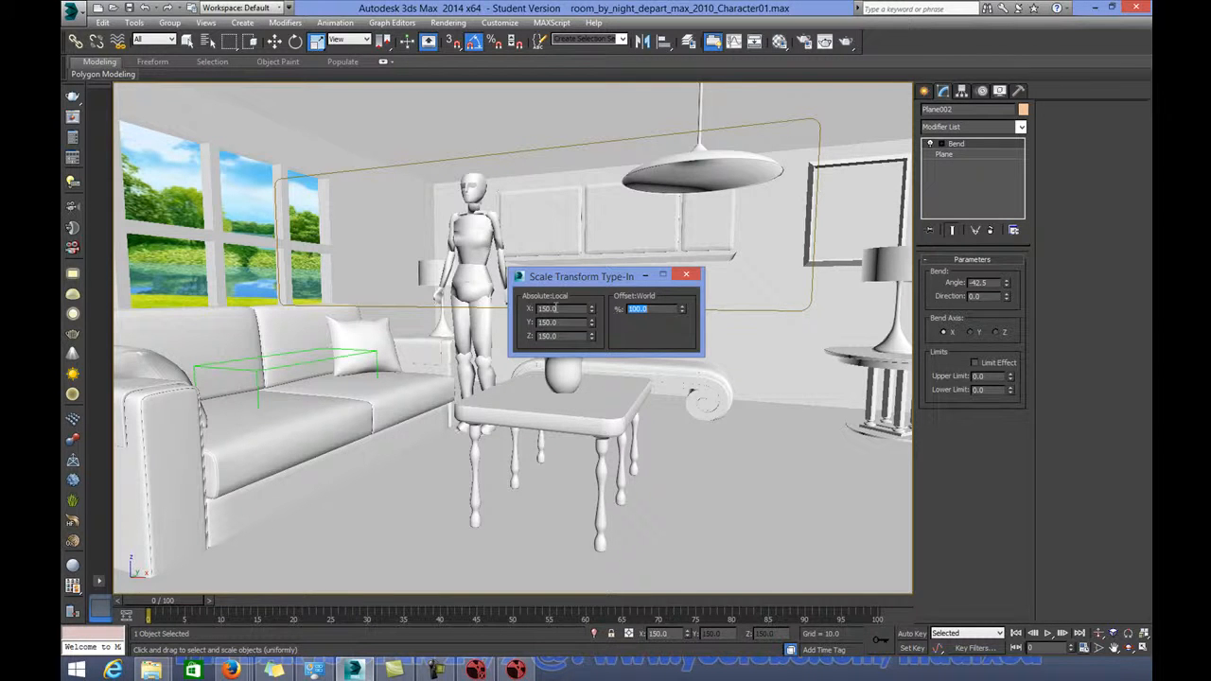
click(143, 7)
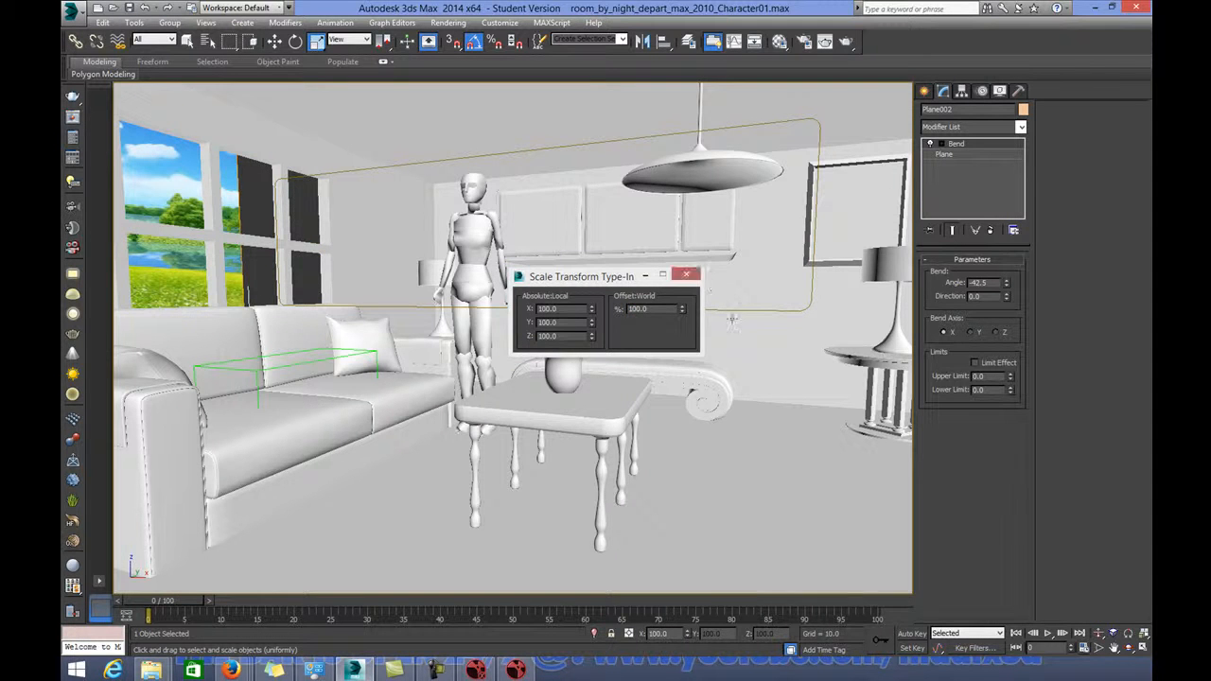
Scale the background plane uniformly by 120% and by a further 110%, and scrub the animation to check the window coverage.
click(662, 308)
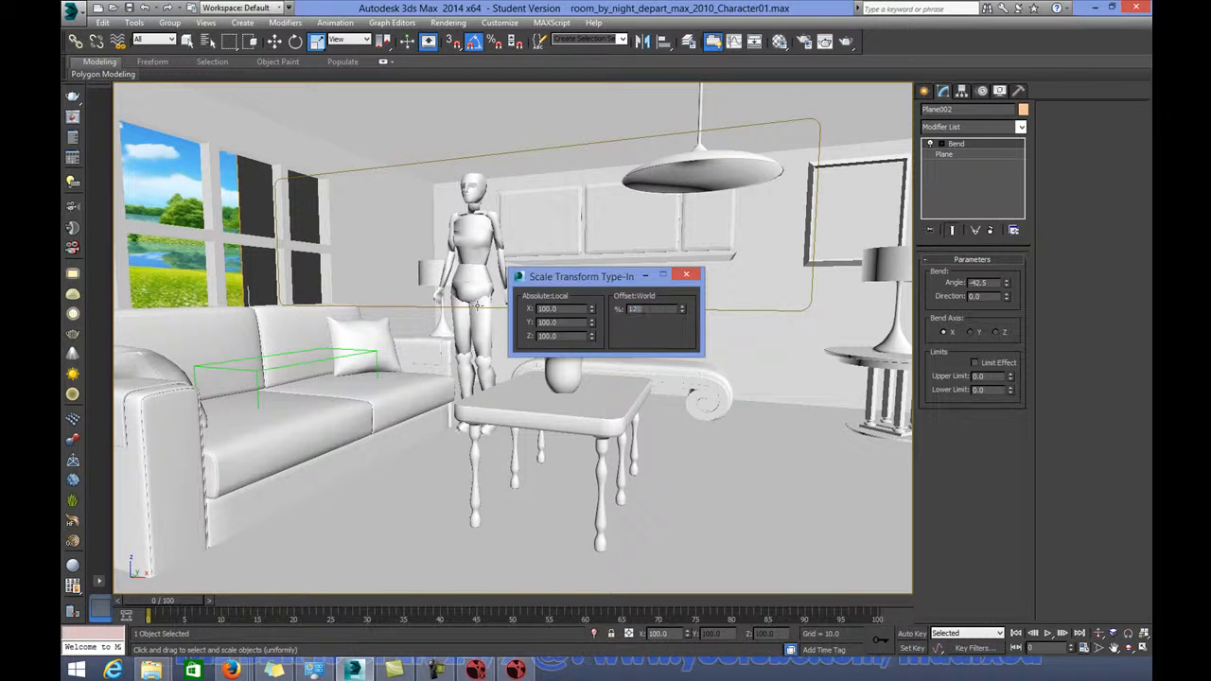
key(Return)
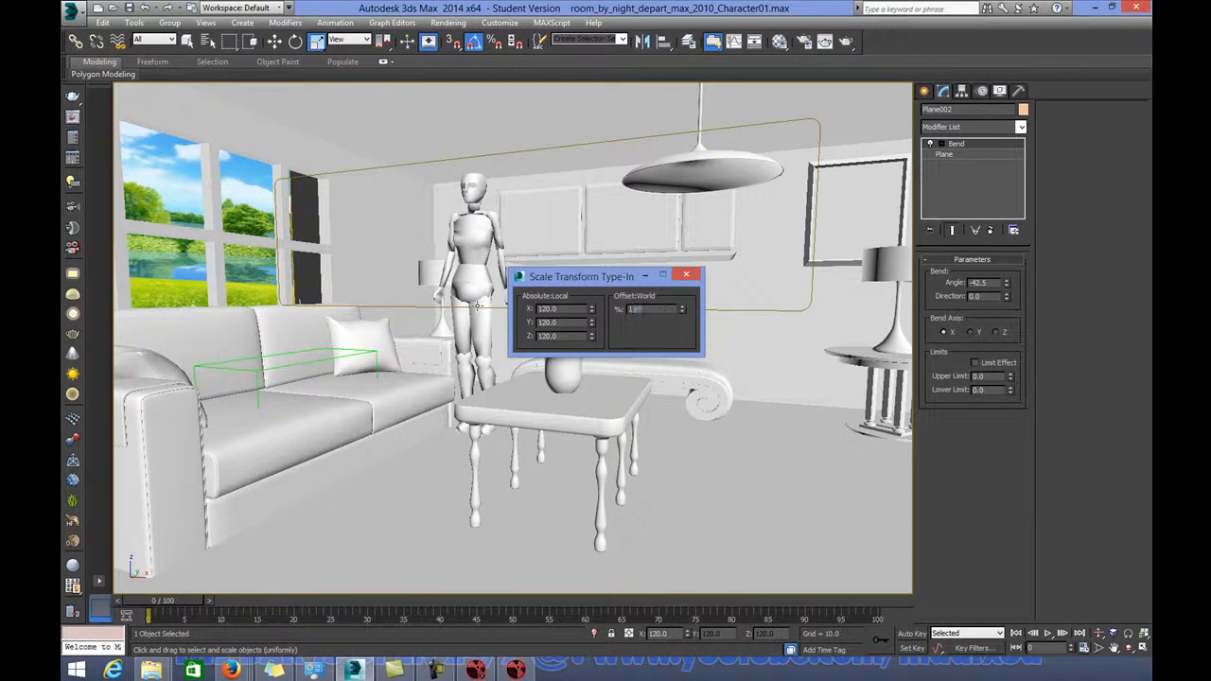
text(110)
key(Return)
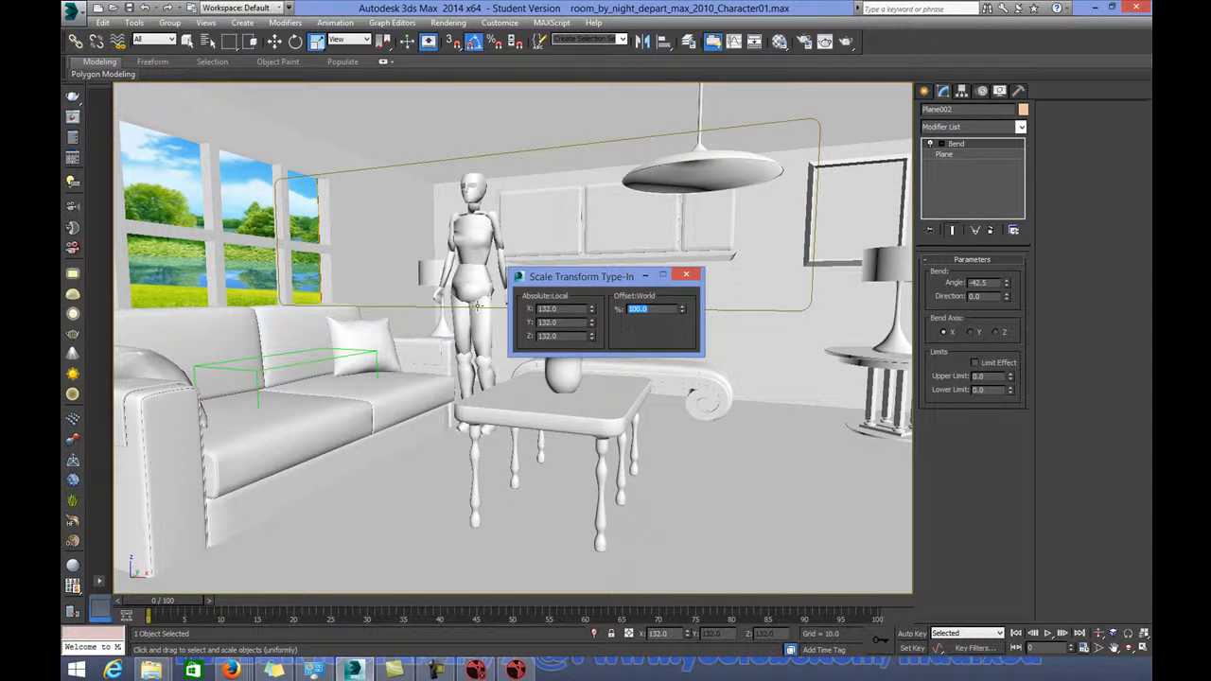
drag(159, 604, 620, 619)
drag(732, 619, 163, 620)
key(r)
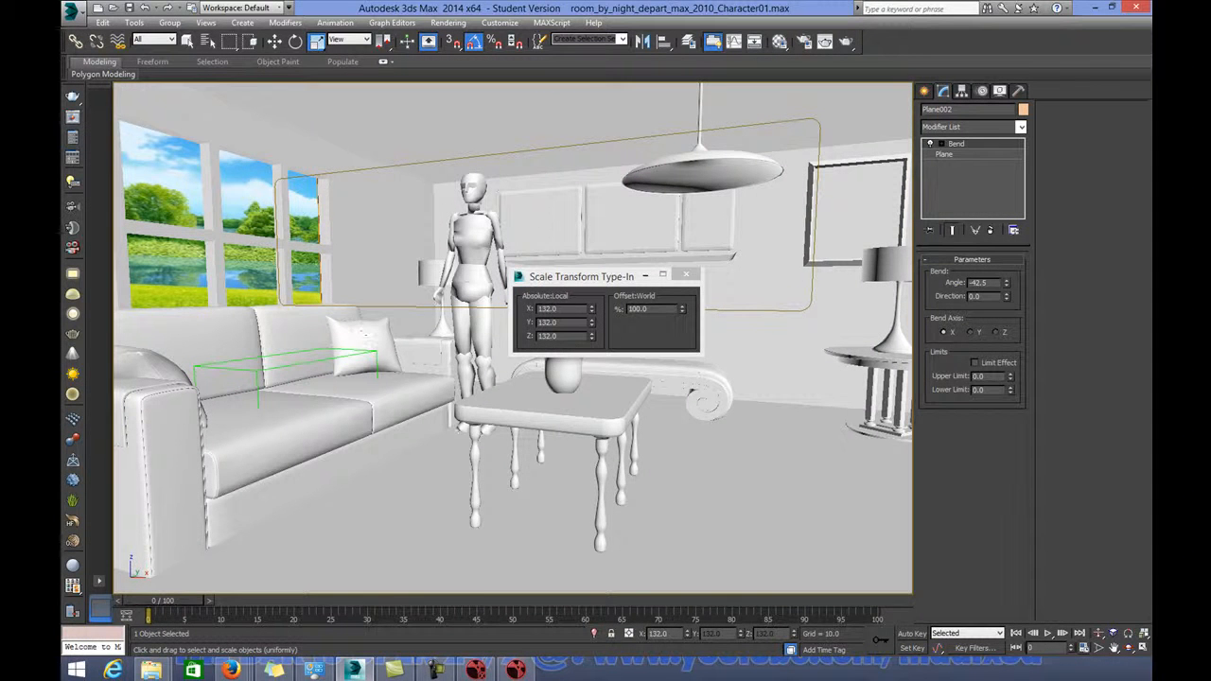
Isolate the background plane in the Camera01 view and move the Scale Transform Type-In window out of the way.
click(238, 267)
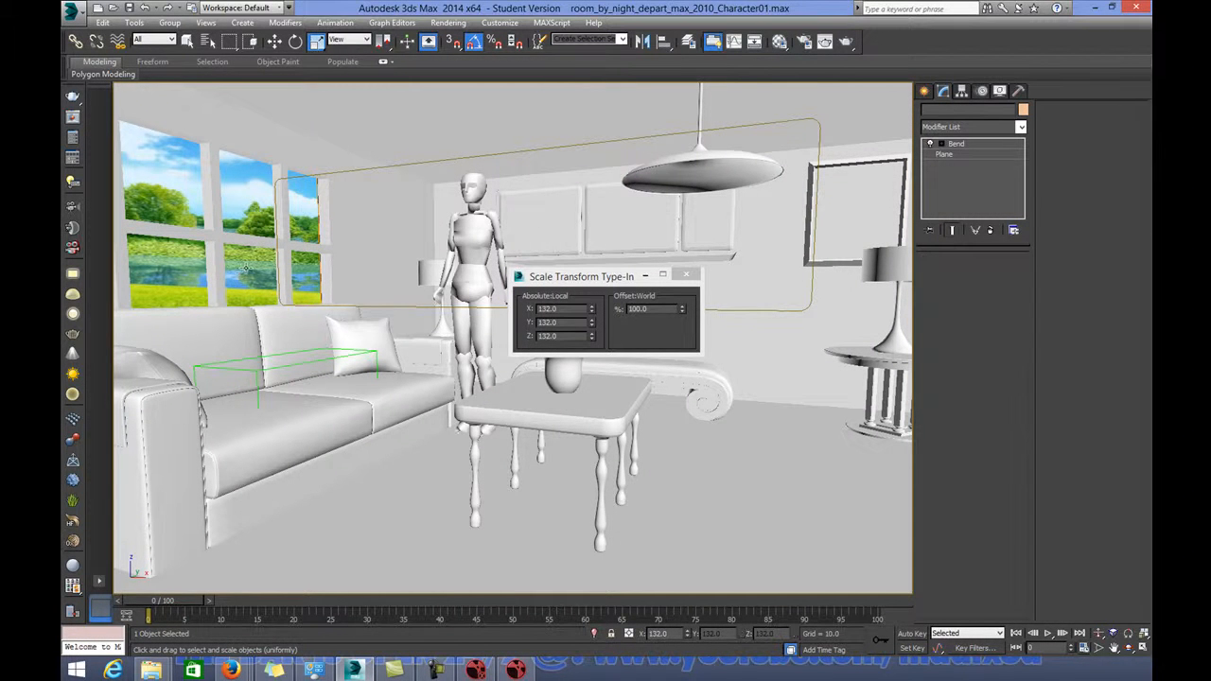
click(243, 270)
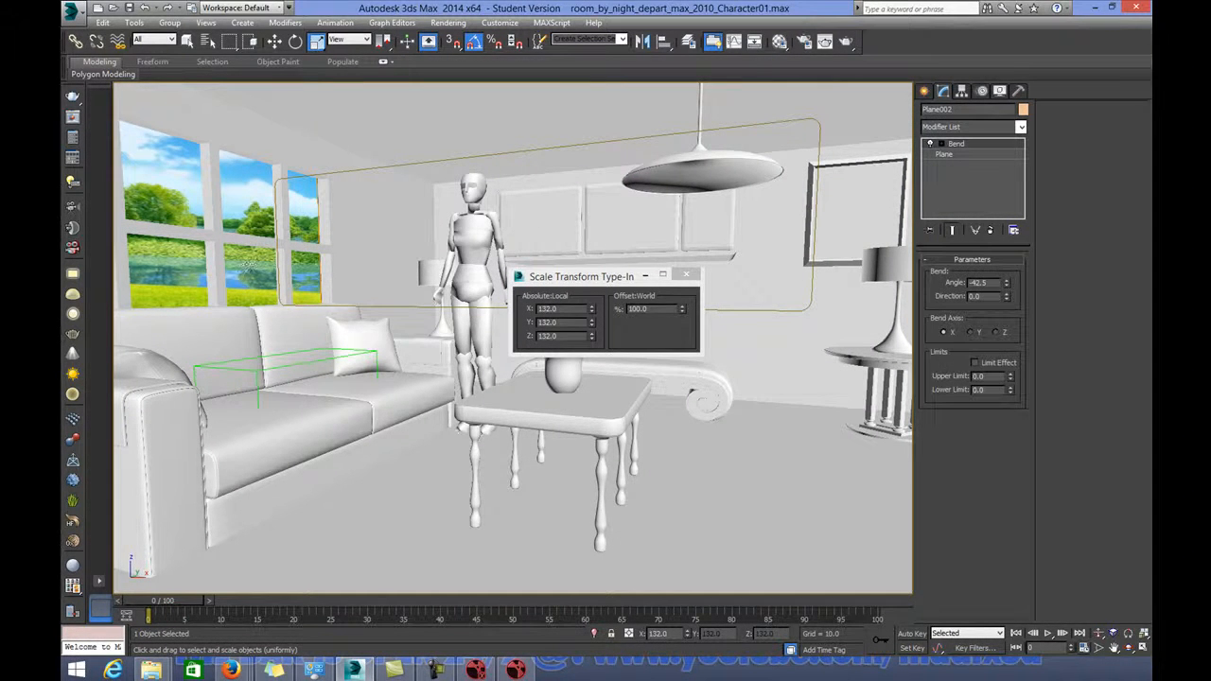
right_click(252, 260)
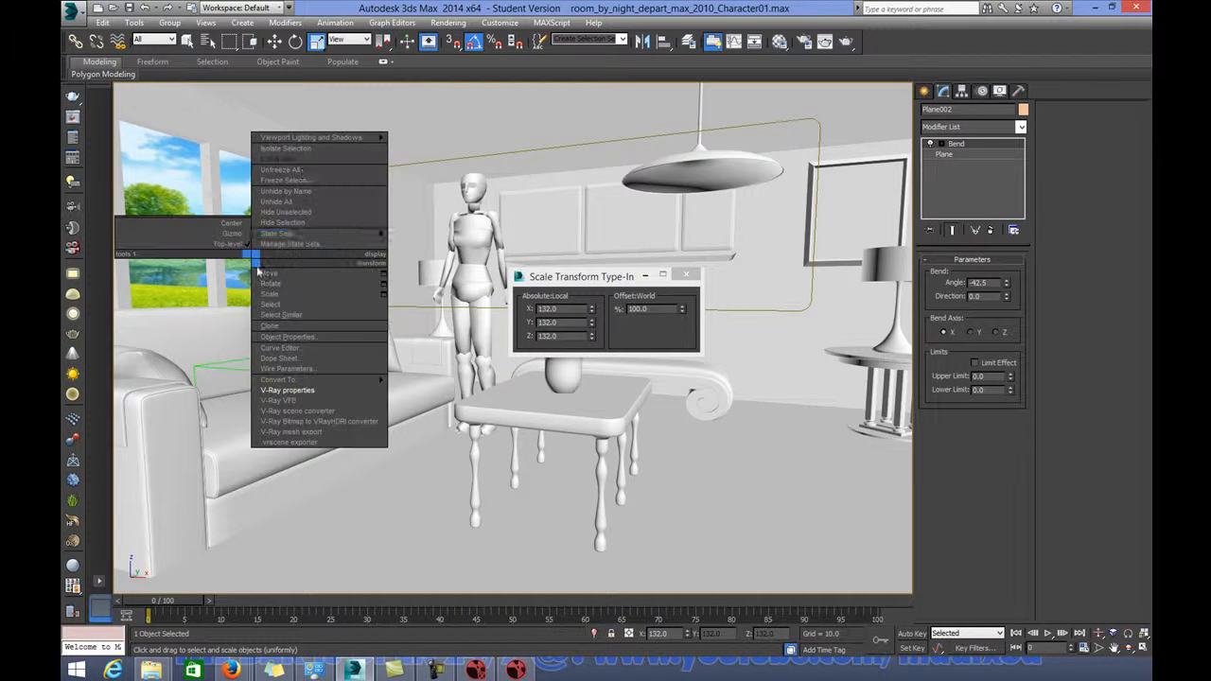
click(296, 151)
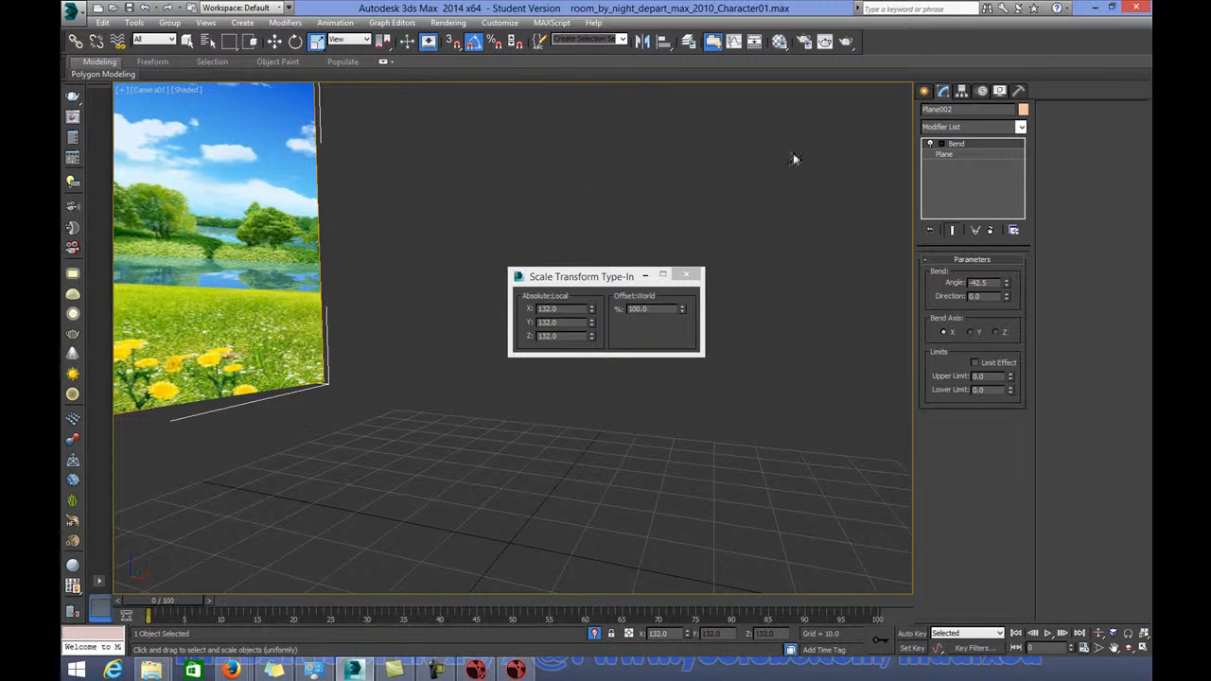
drag(634, 265, 667, 168)
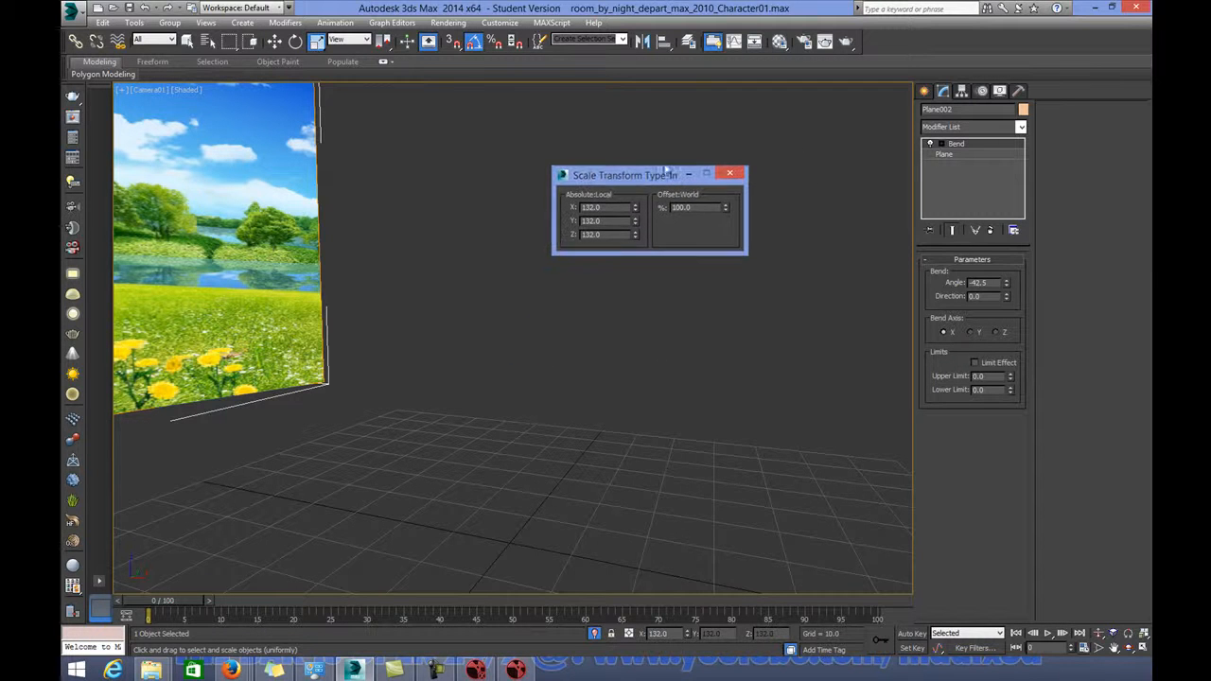
In Render Setup, check the available render elements without adding one, and disable the Alpha element.
click(802, 45)
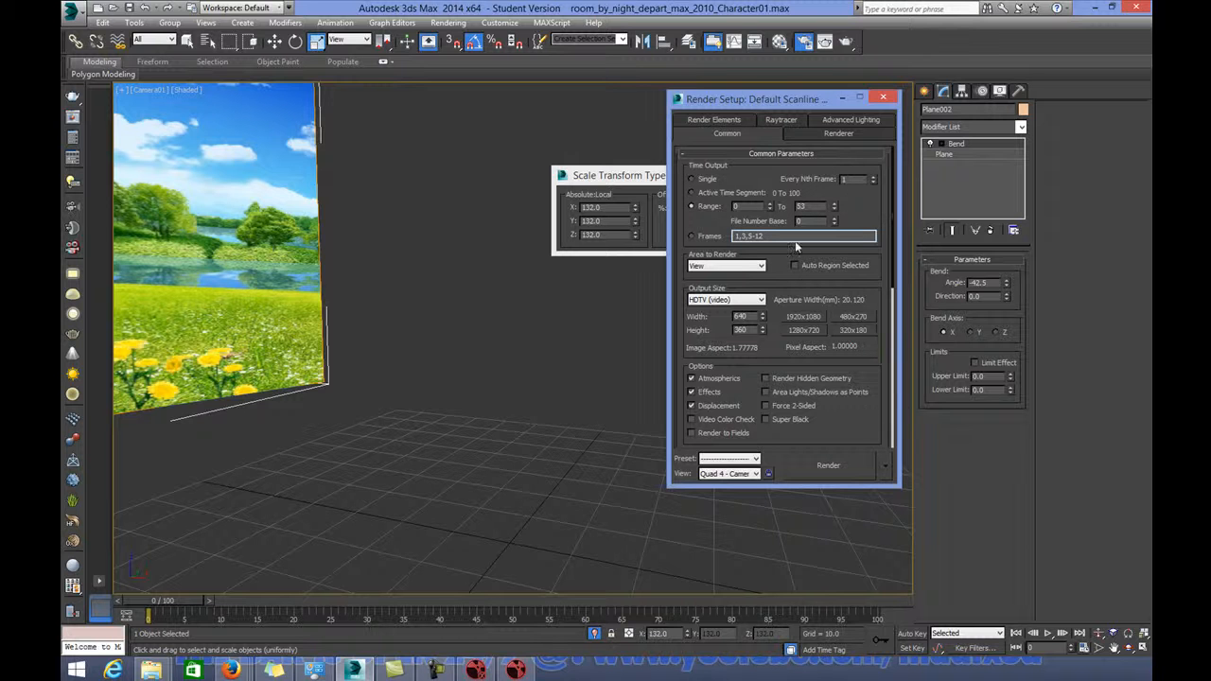
click(731, 121)
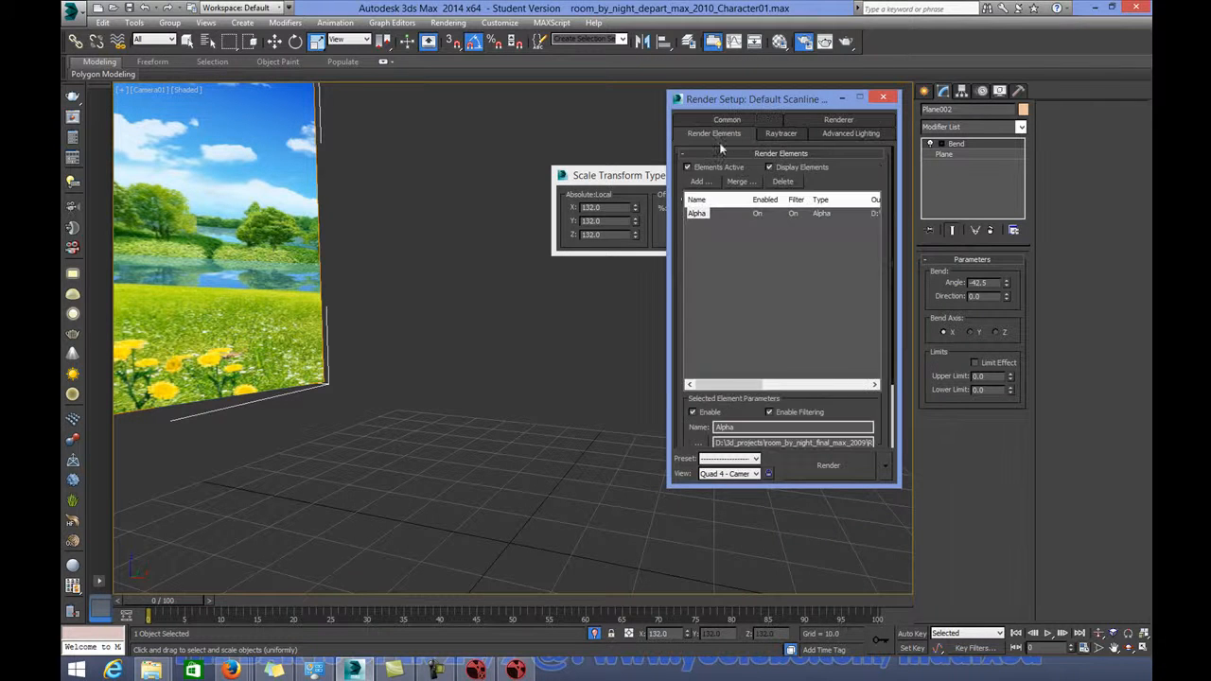
click(697, 182)
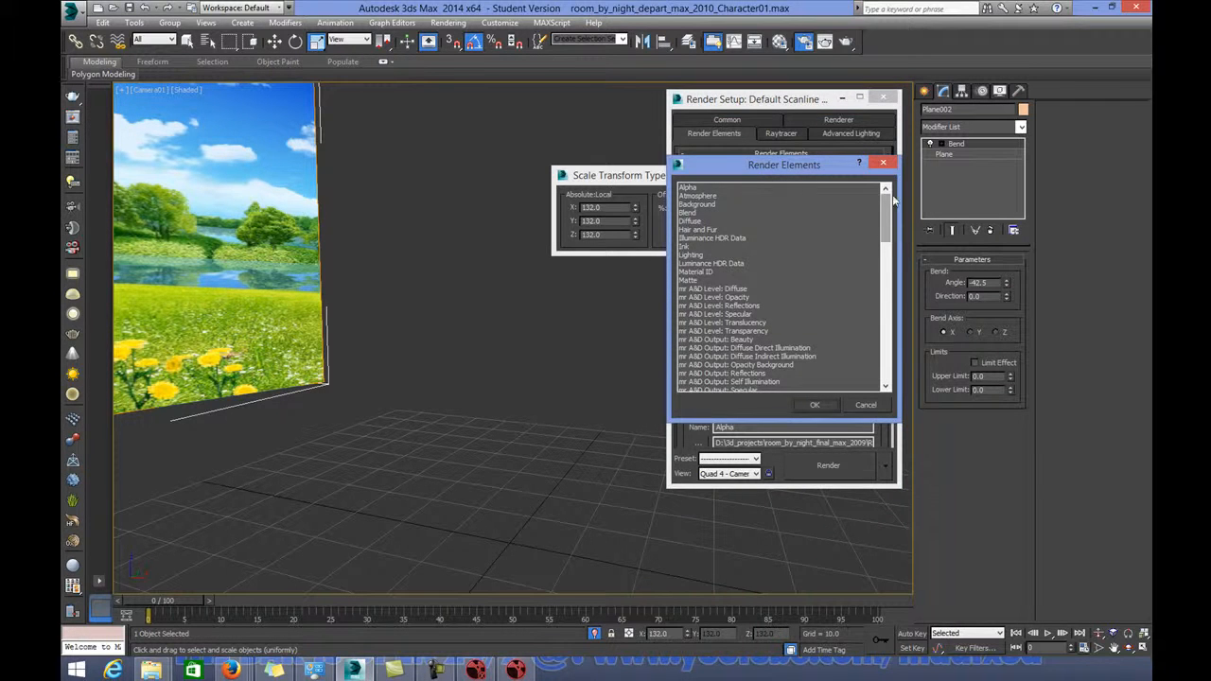
click(884, 164)
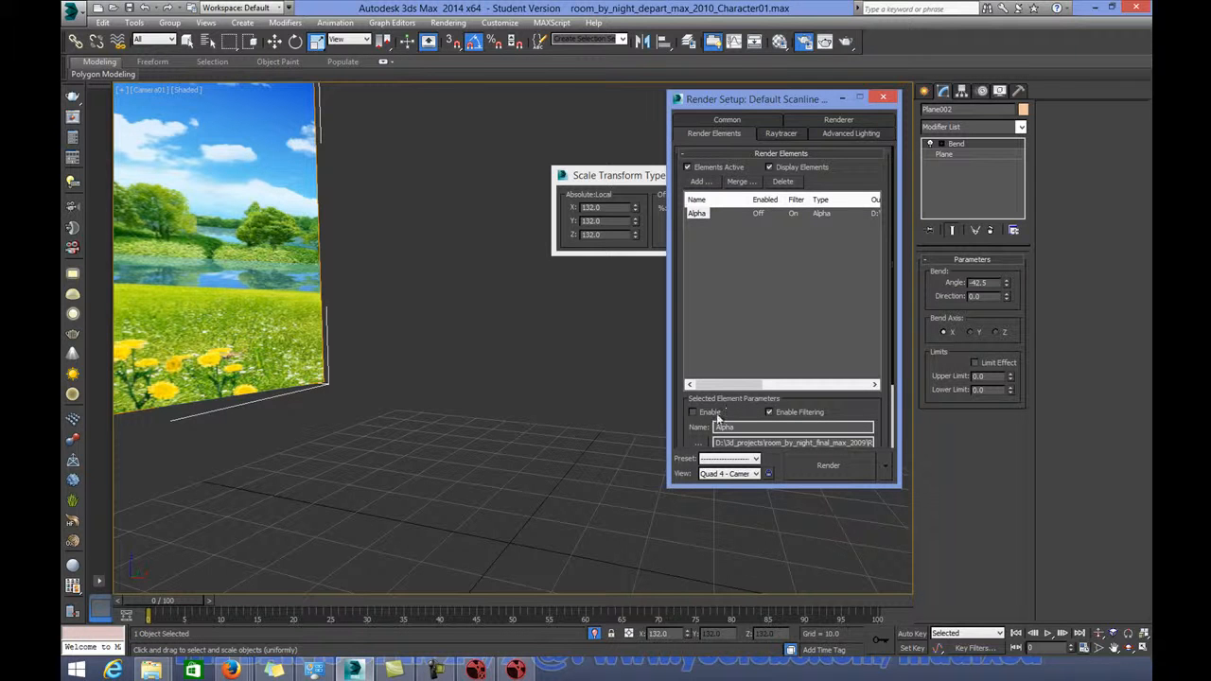
Start choosing a render output file and browse to the D:\3d_projects\room_by_night_final_max_2009\Rendering folder.
click(719, 120)
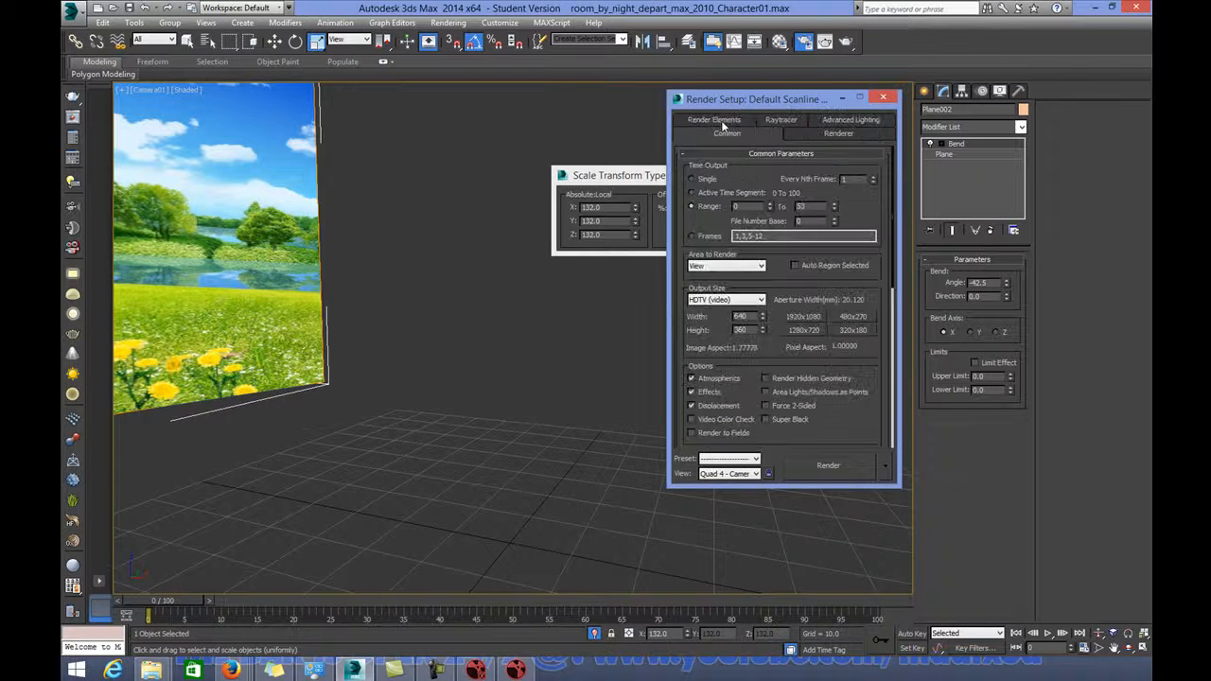
drag(863, 414, 856, 182)
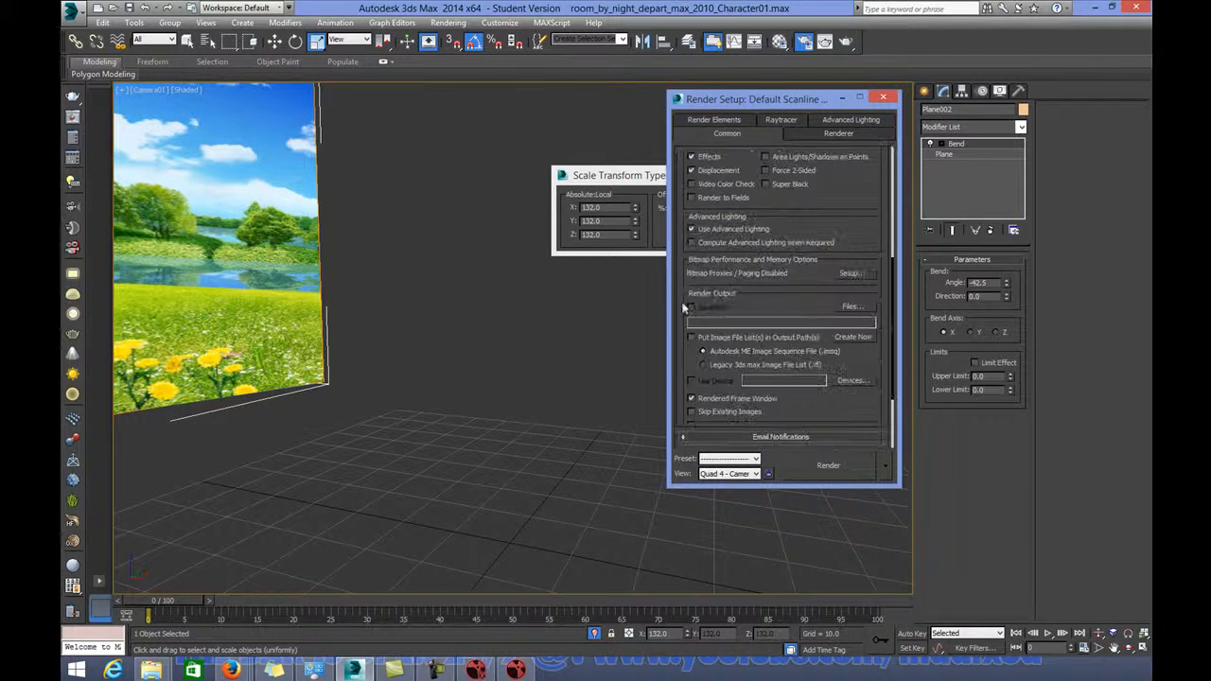
click(850, 308)
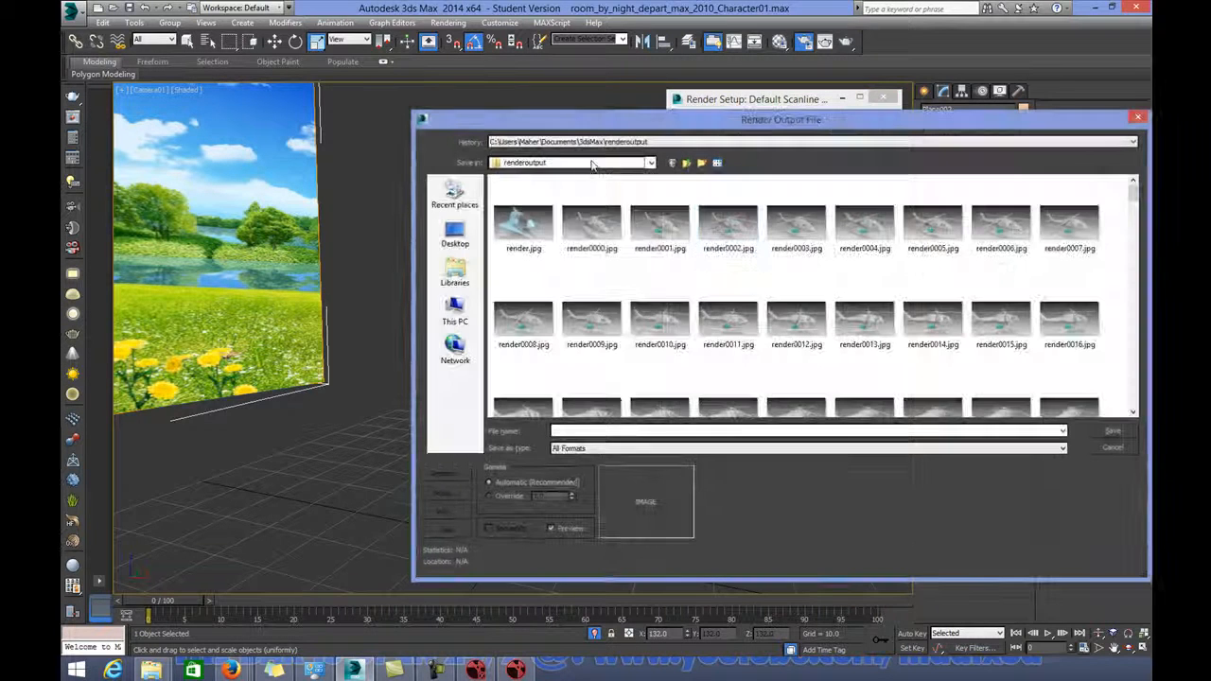
click(588, 163)
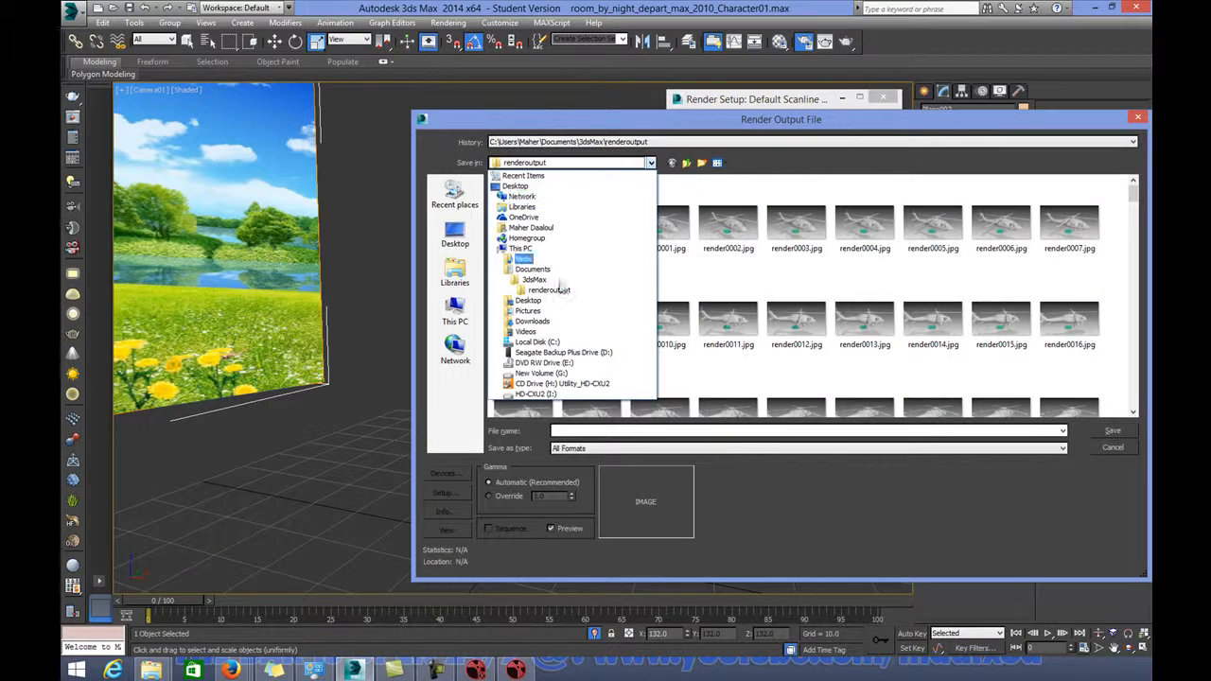
click(553, 353)
double_click(527, 195)
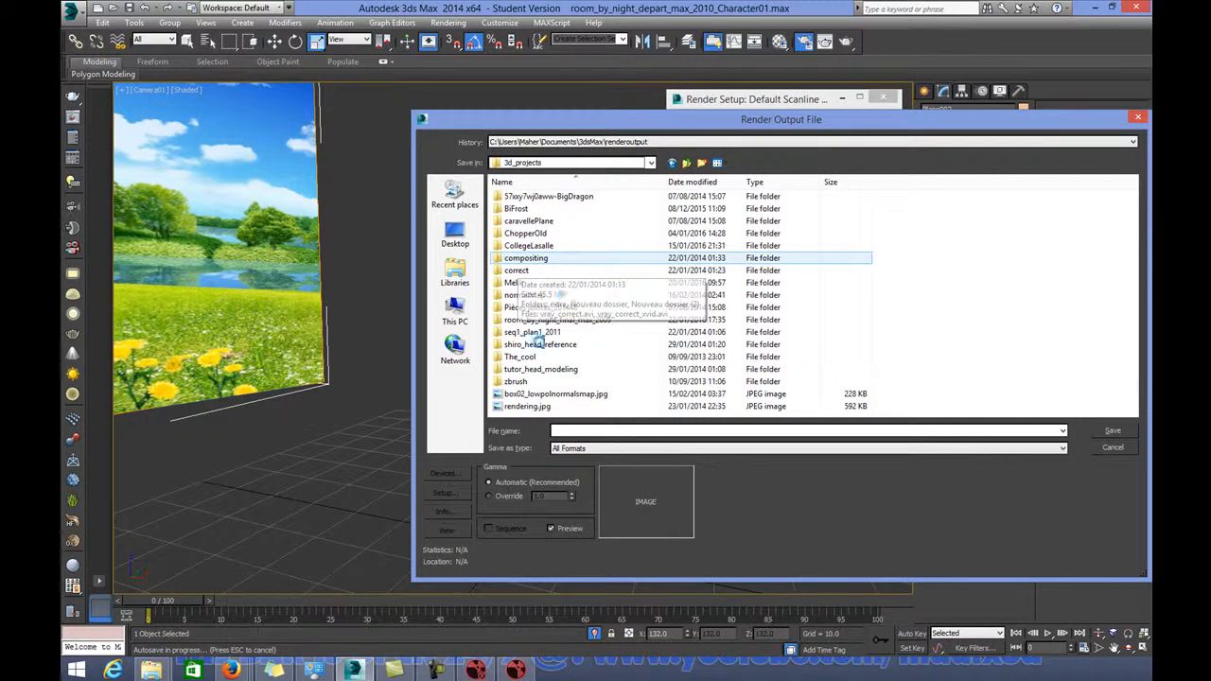
double_click(544, 319)
double_click(536, 209)
Save the render output as a JPEG named BackgroundNature3d_ with quality 100 and smoothing 5.
click(582, 448)
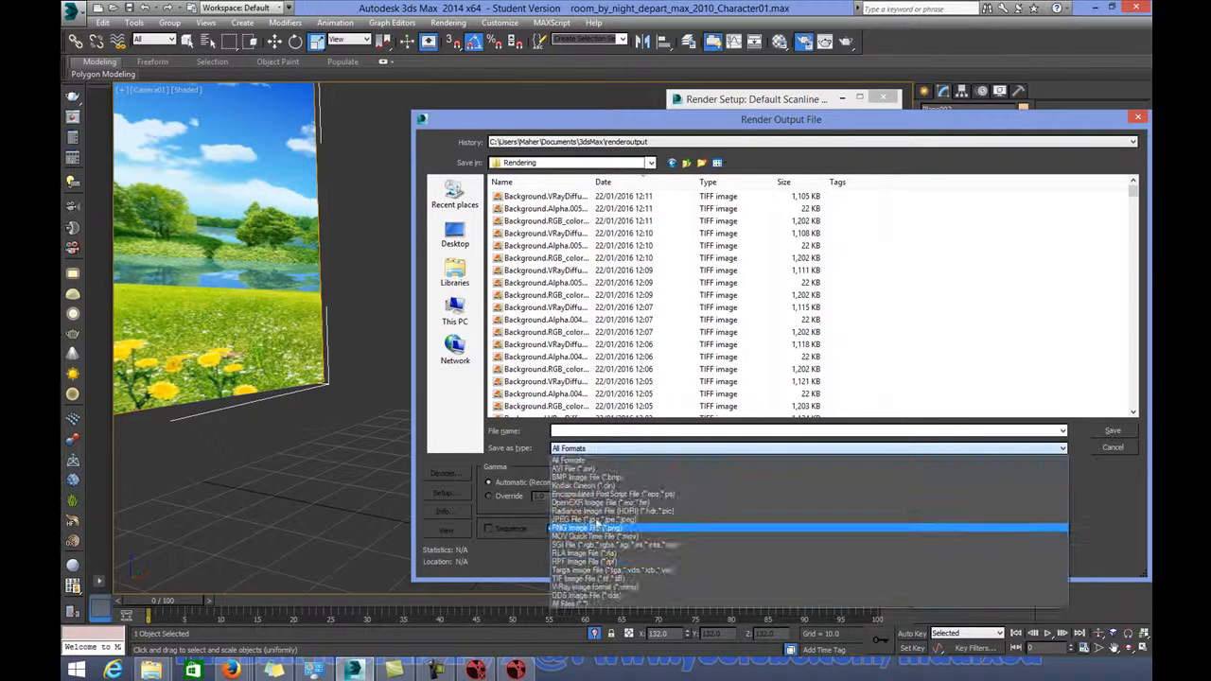
click(596, 522)
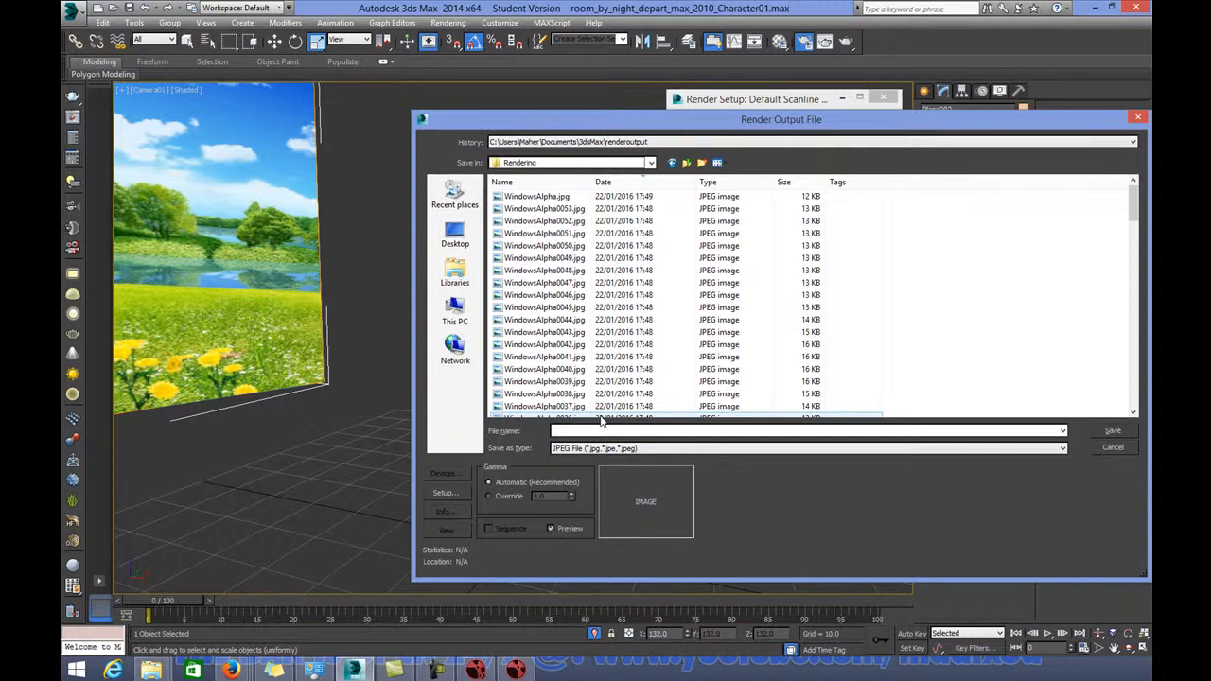
text(Backgro)
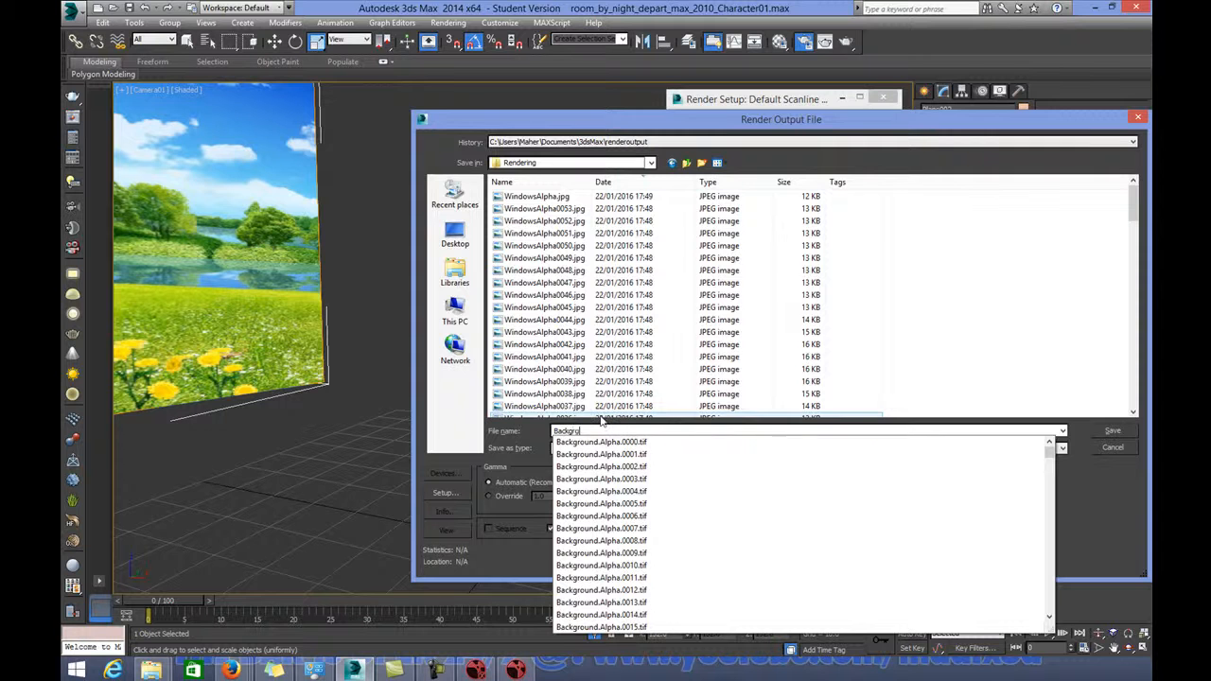
text(undW)
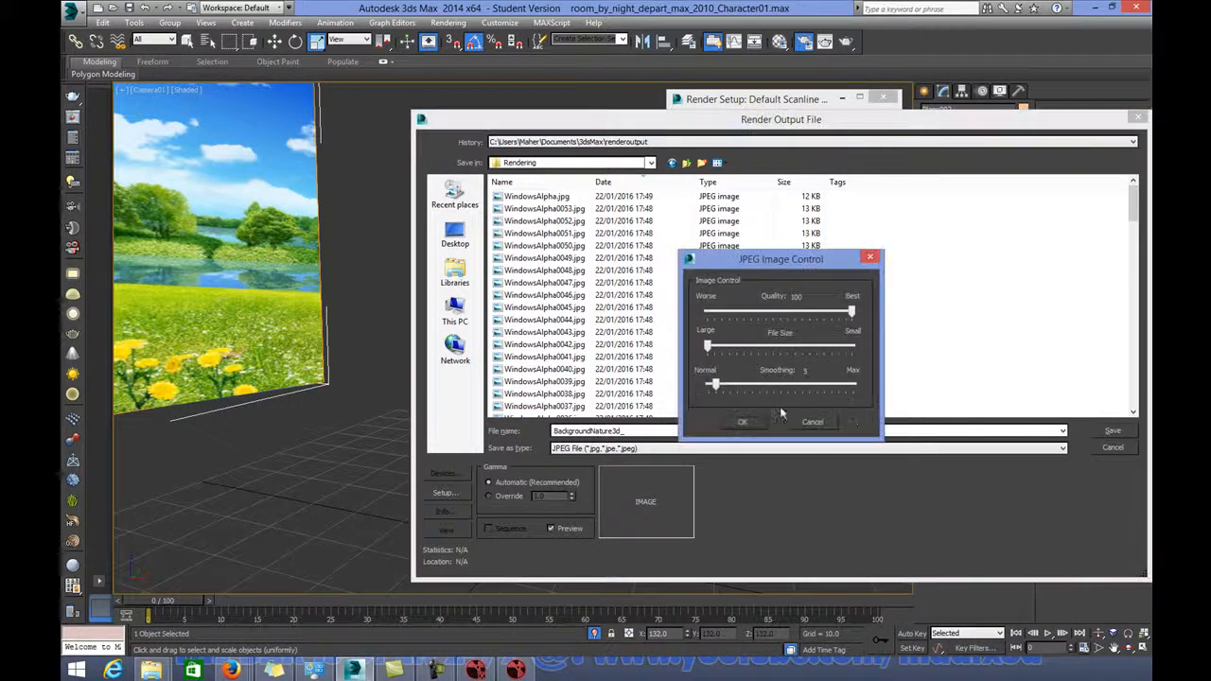
click(752, 426)
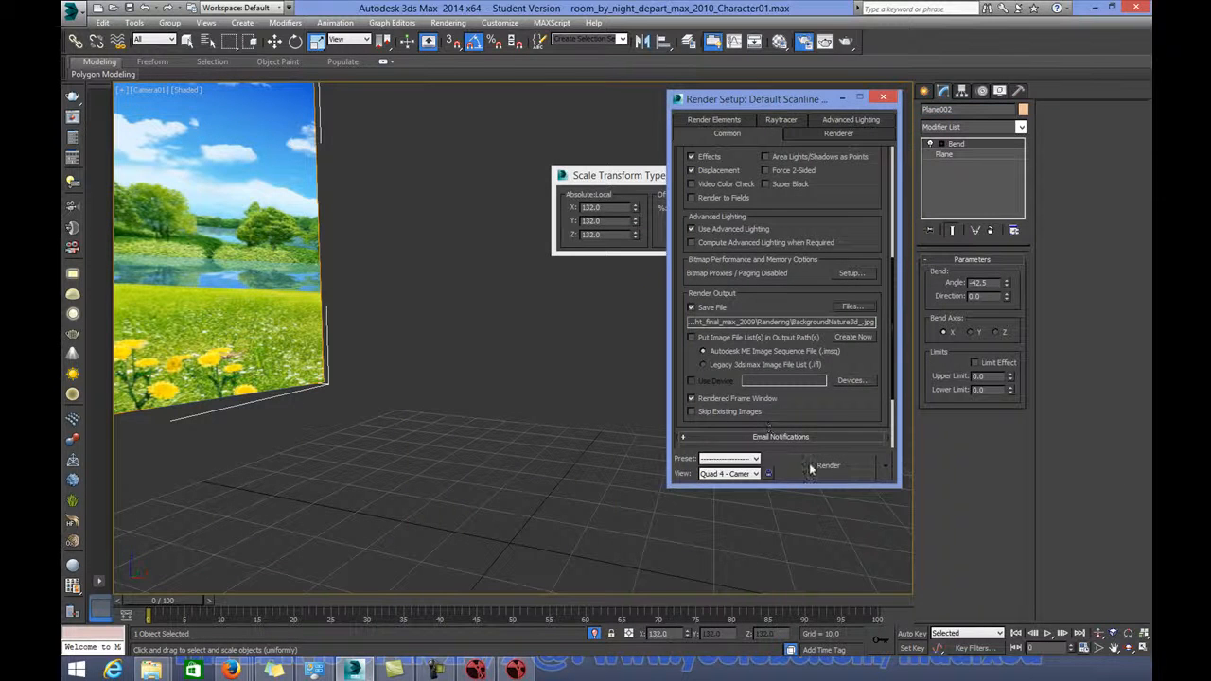
Render the background plane sequence from the Camera01 view and switch to Nuke.
click(818, 465)
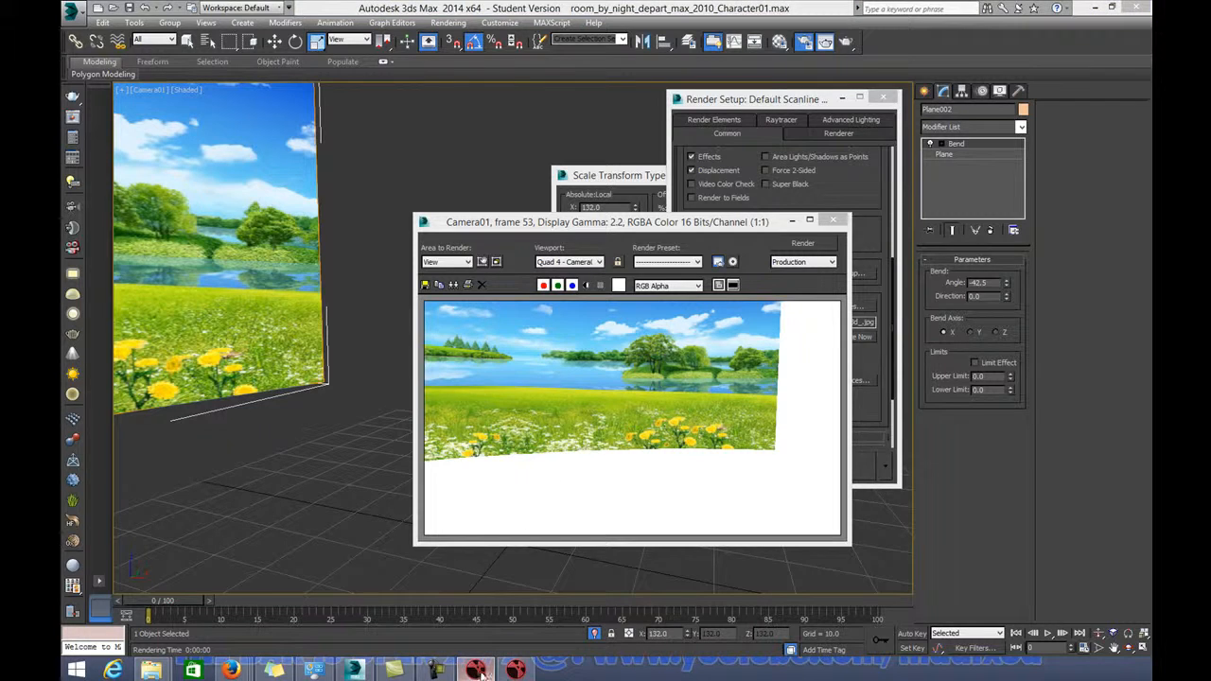
click(515, 667)
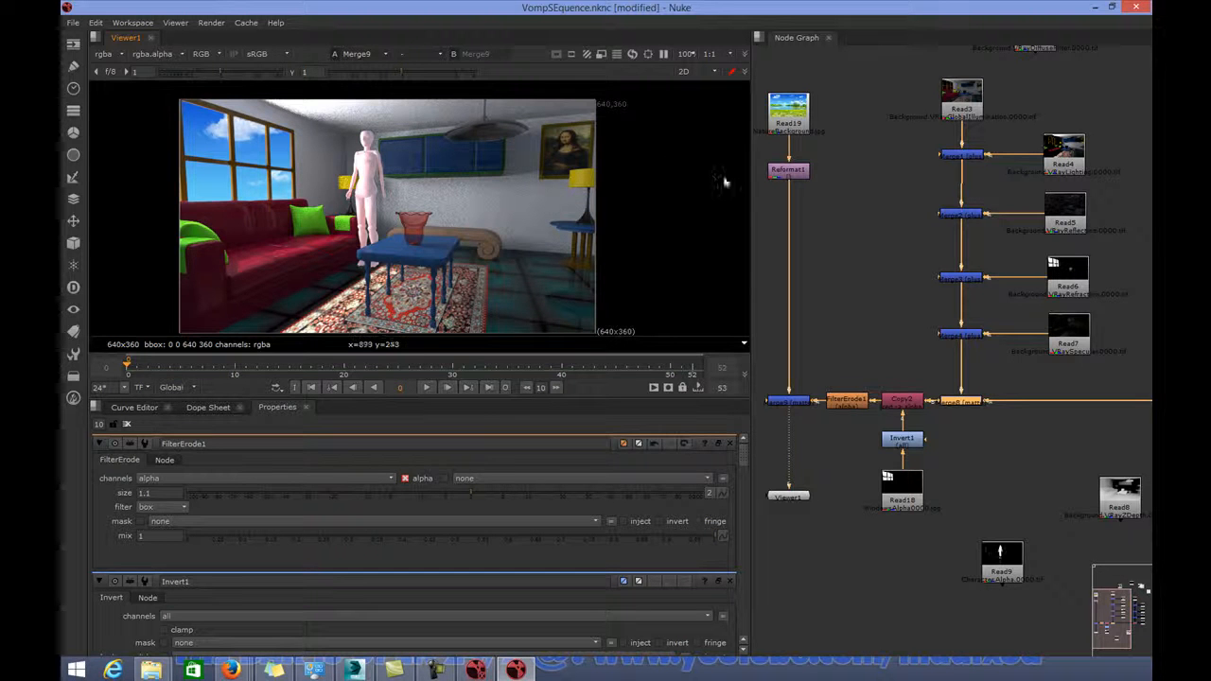
Import the BackgroundNature3d_####.jpg sequence from the Rendering folder with a Read node and place it beside the Read19 still image.
click(74, 46)
click(111, 45)
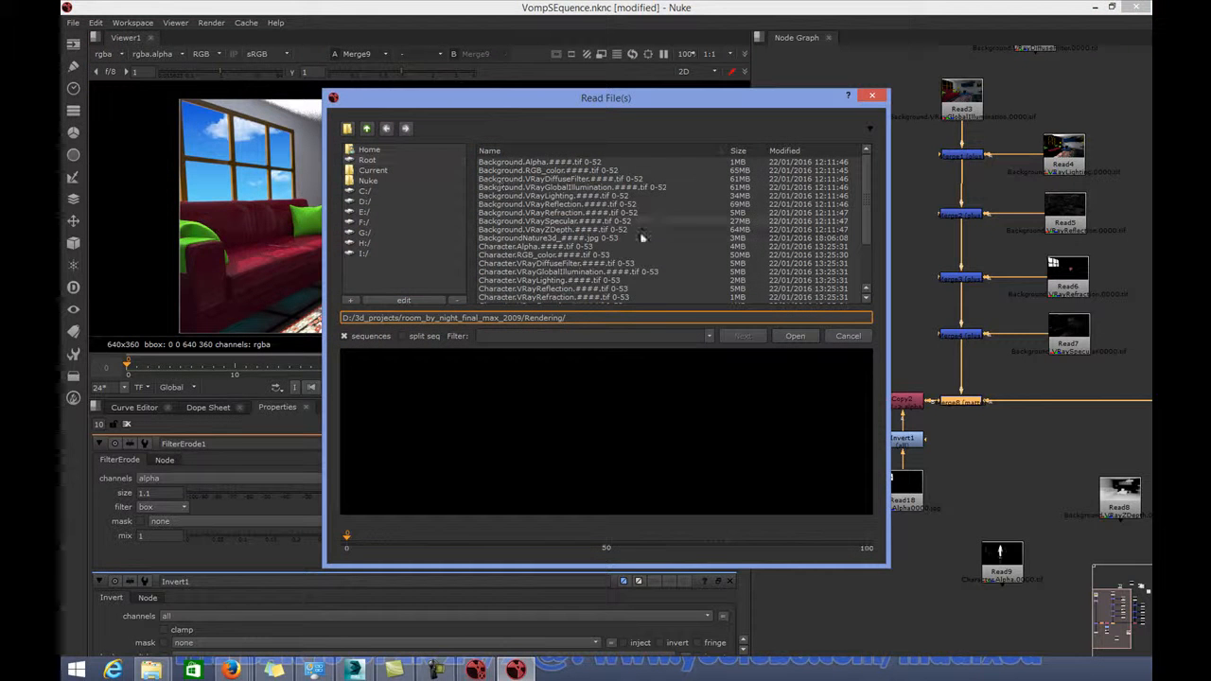
drag(865, 179, 865, 182)
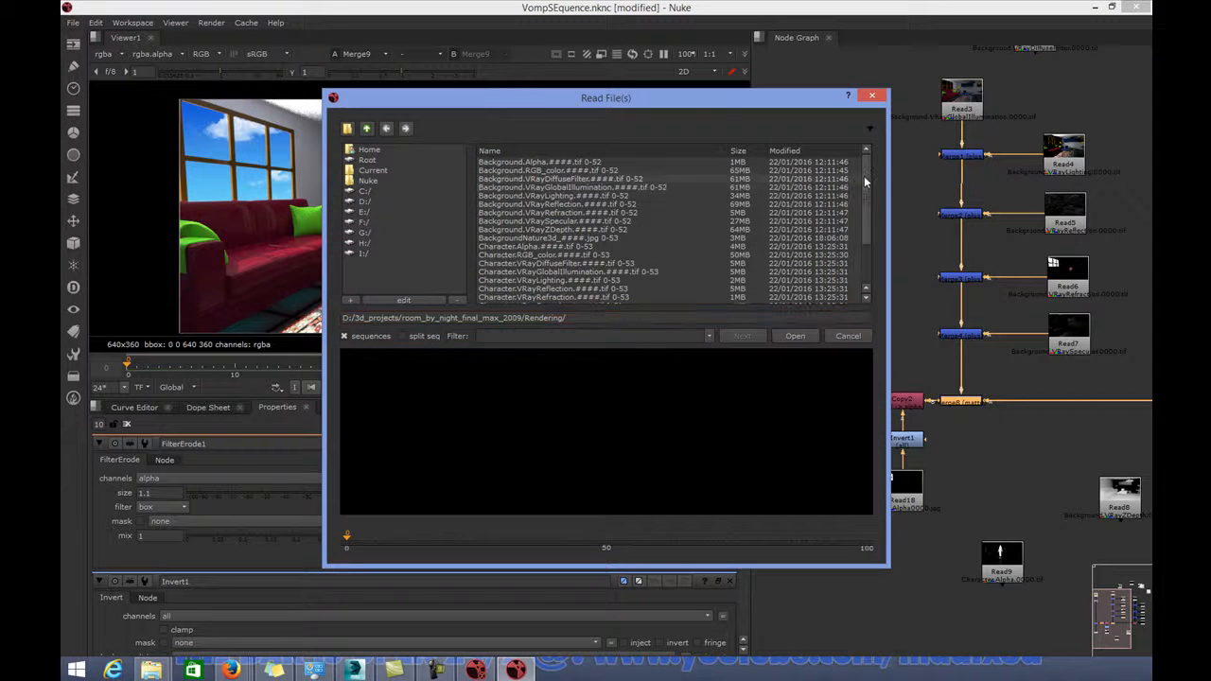
click(536, 239)
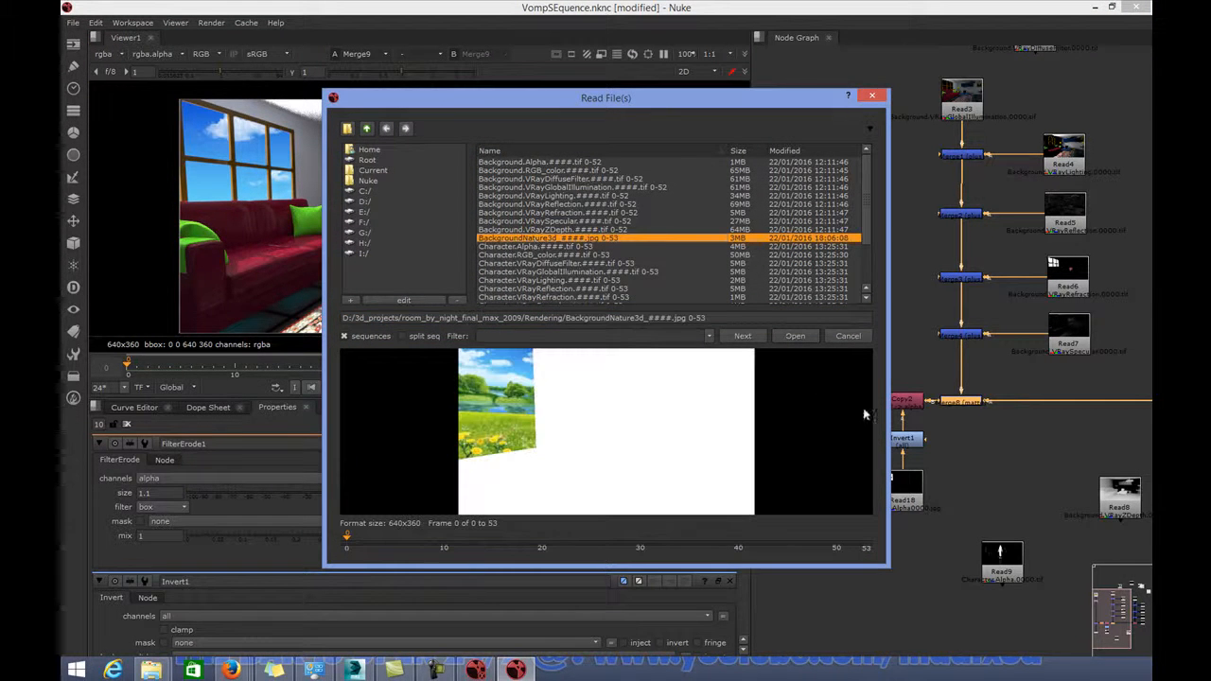
click(795, 336)
drag(1012, 311, 877, 281)
drag(872, 235, 869, 134)
Replace Reformat1 with the new Read20 sequence as the background input of the final merge, placing Read20 below Reformat1.
click(791, 172)
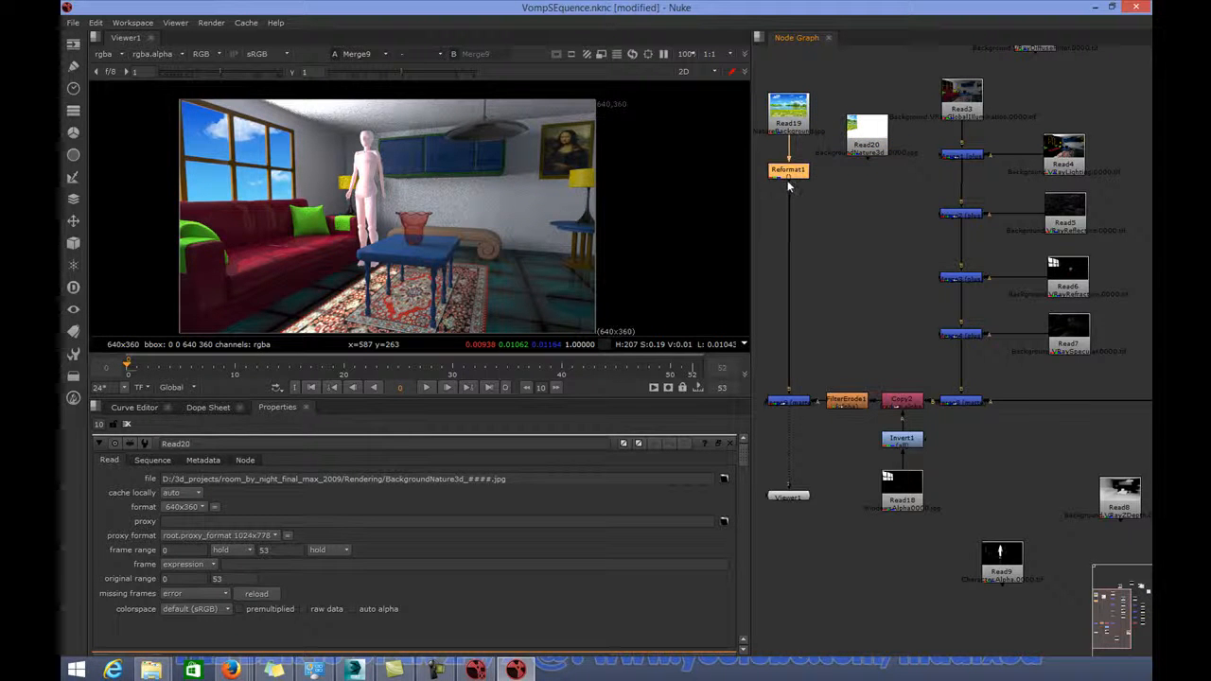
drag(800, 220, 866, 137)
mouse_move(793, 106)
mouse_down()
mouse_move(815, 87)
mouse_move(781, 89)
mouse_up()
drag(871, 141, 789, 235)
drag(769, 113, 780, 130)
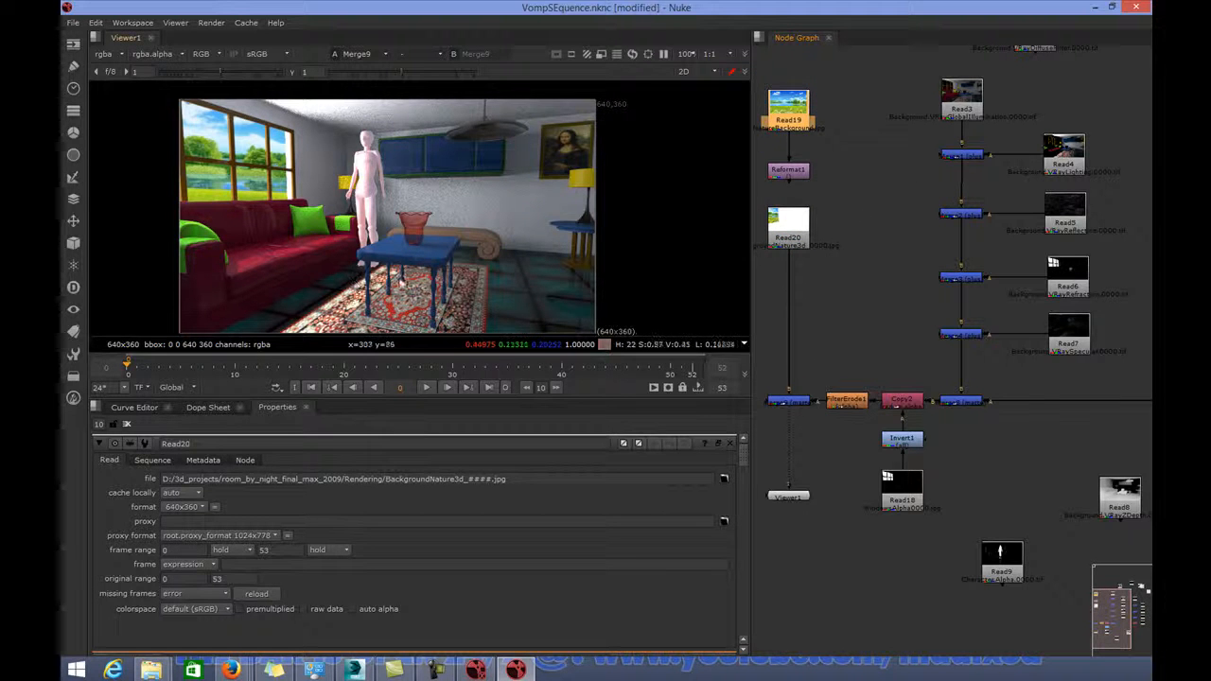
Play the composite to check the nature background through the windows, and look over the room and character node branches.
click(426, 389)
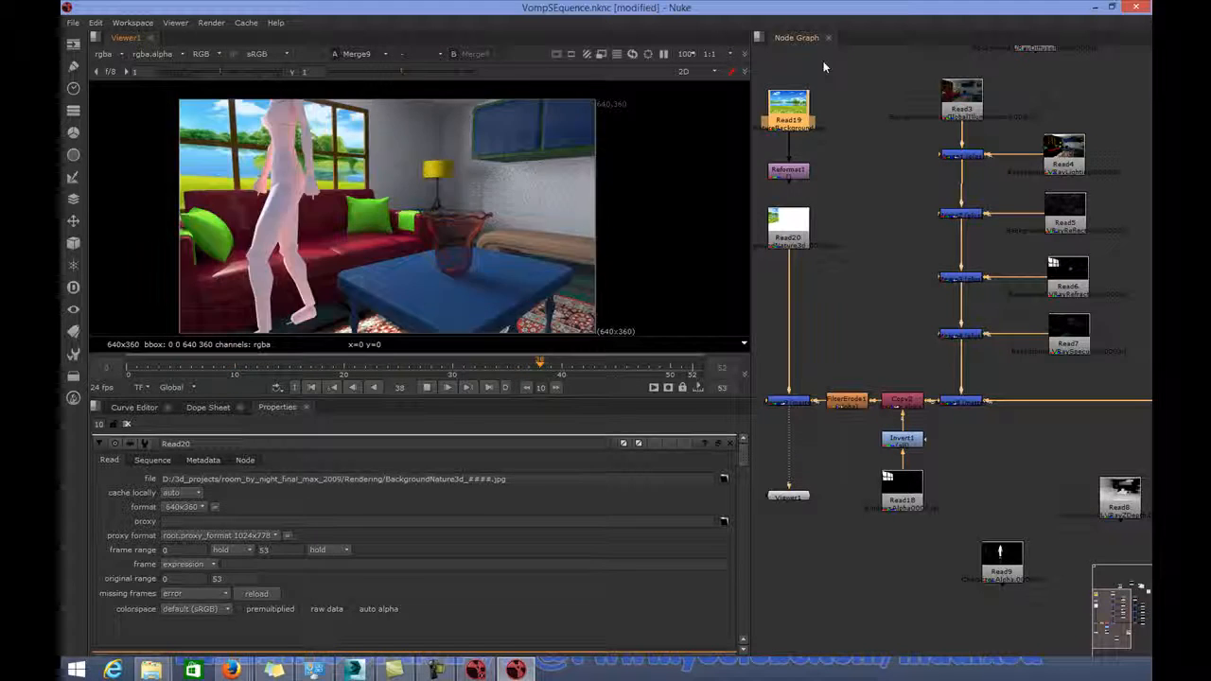
mouse_move(784, 120)
mouse_down()
mouse_move(784, 138)
mouse_move(784, 124)
mouse_up()
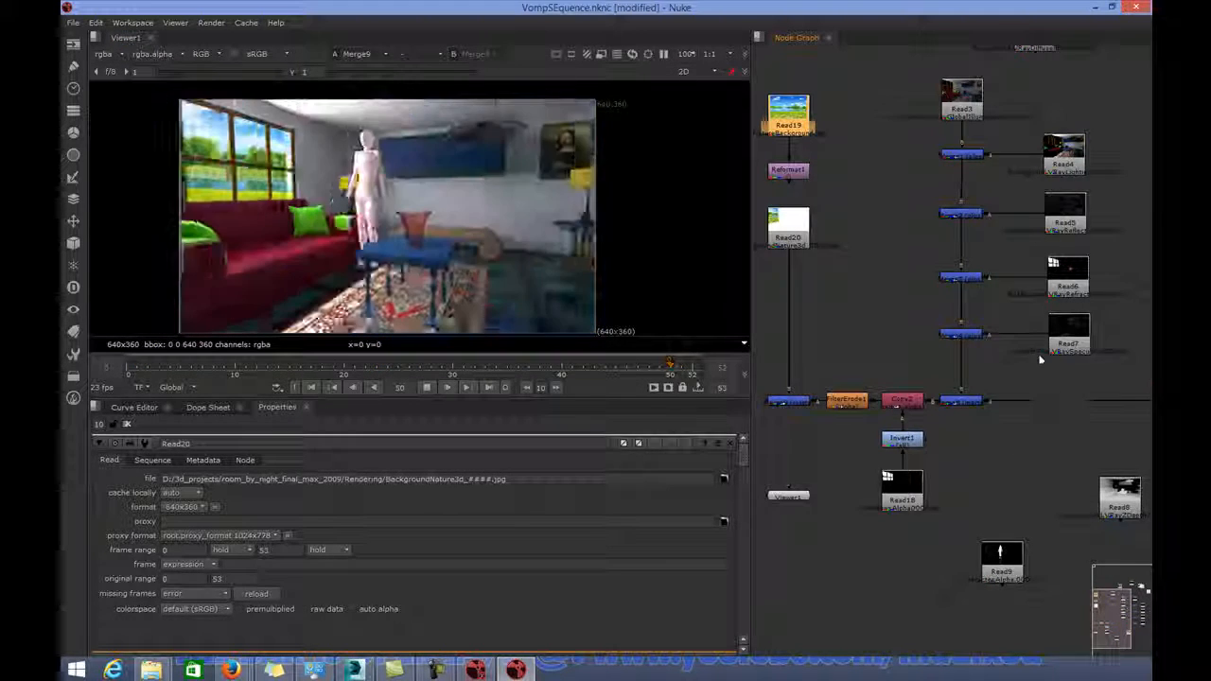
scroll(1039, 364, down, 3)
middle_drag(1063, 348, 945, 351)
scroll(1027, 354, up, 4)
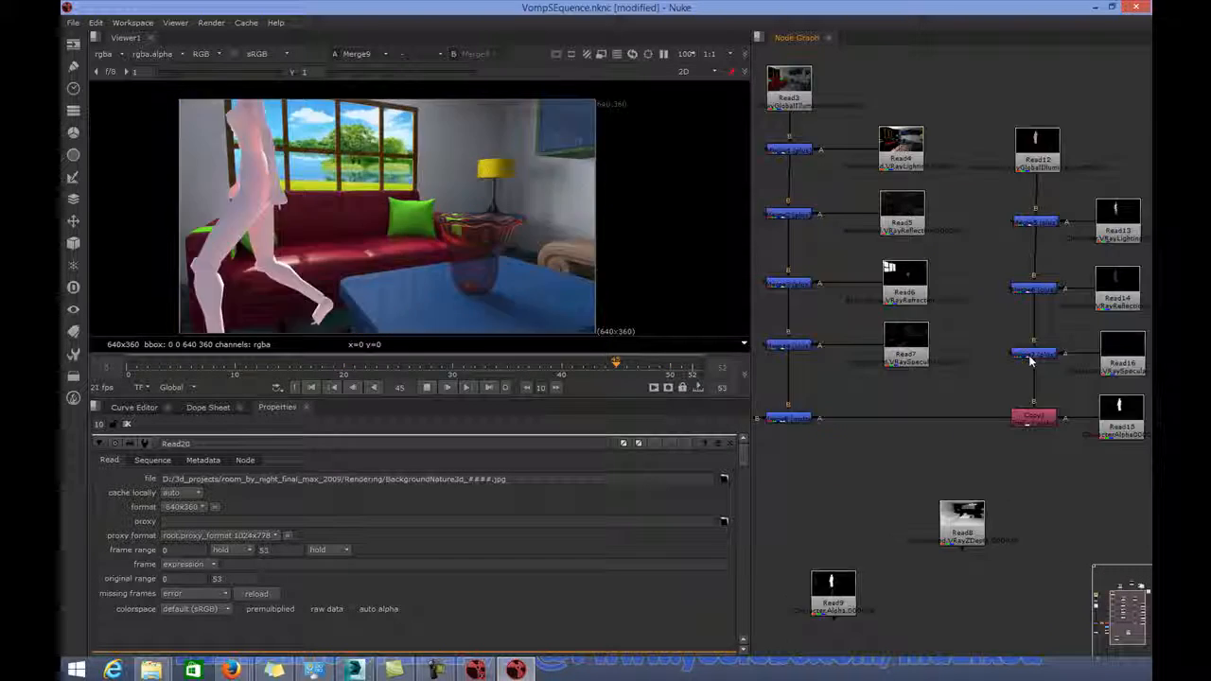